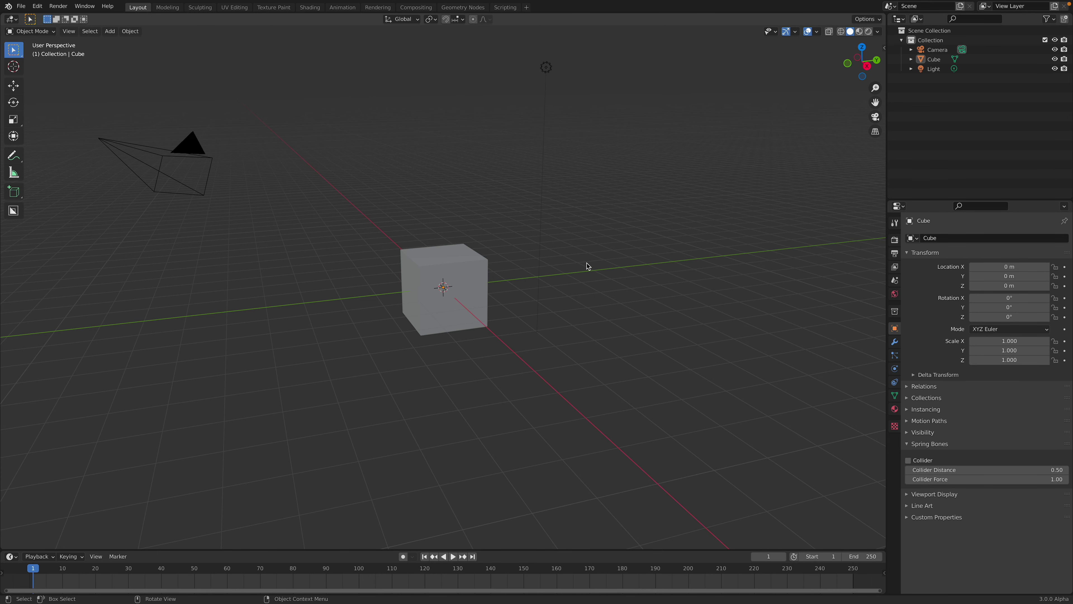
Step: Delete all the default objects from the scene
middle_click_drag(461, 311, 499, 249)
key("a")
key("Delete")
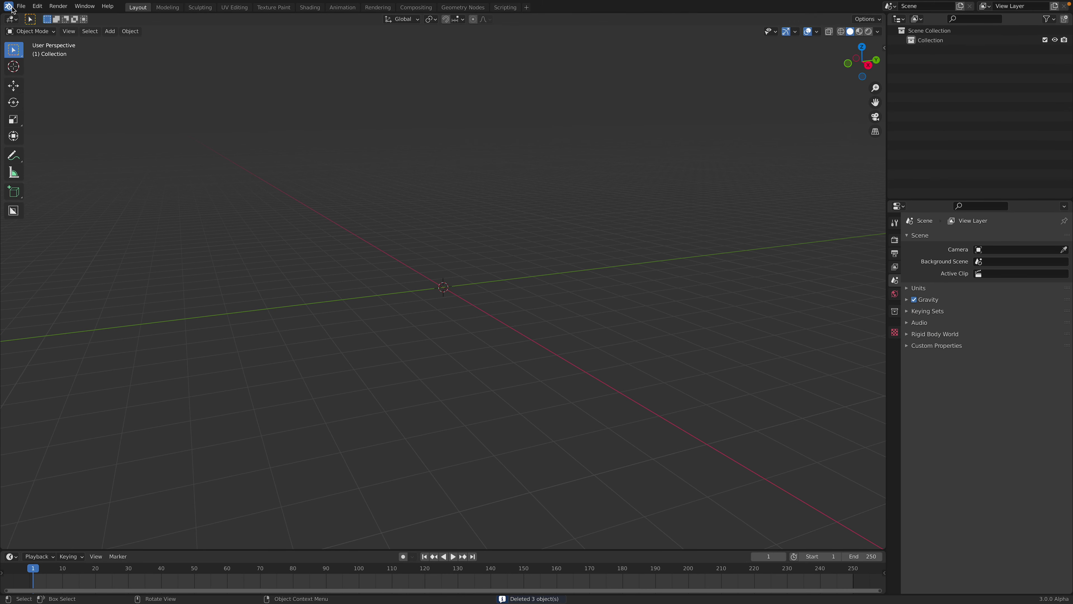
left_click(8, 6)
left_click(15, 16)
left_click(530, 161)
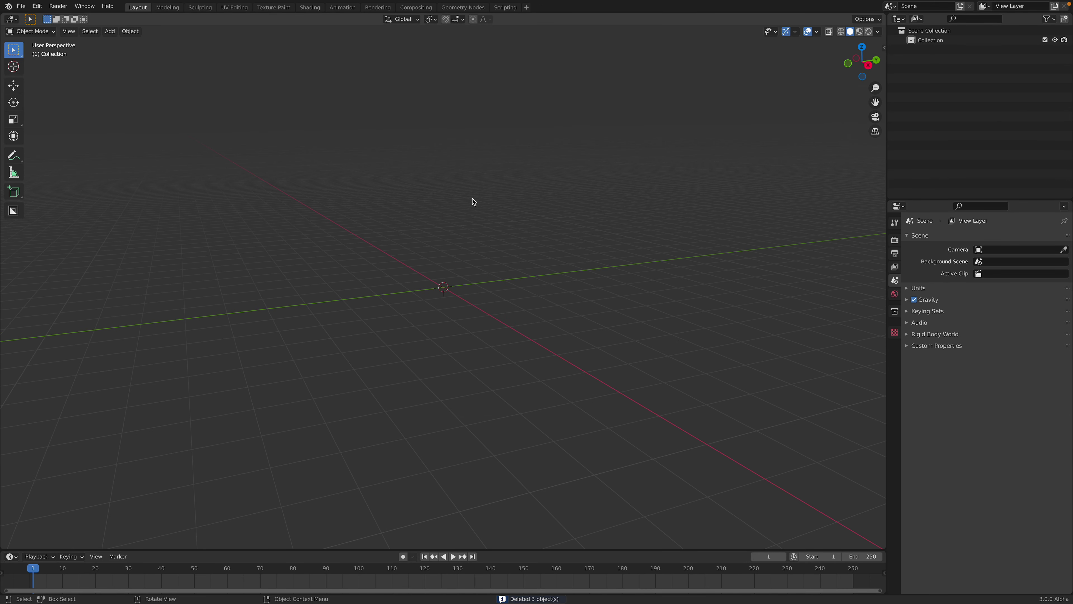
Step: Add a mesh cube at the world origin
middle_click_drag(485, 256, 460, 255)
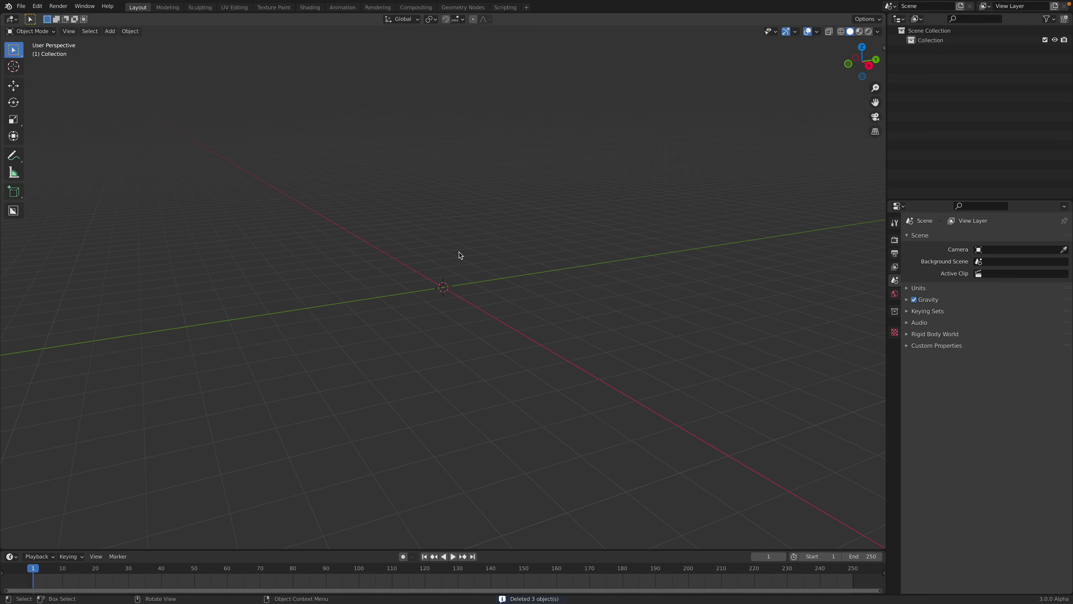
key("shift+a")
mouse_move(459, 250)
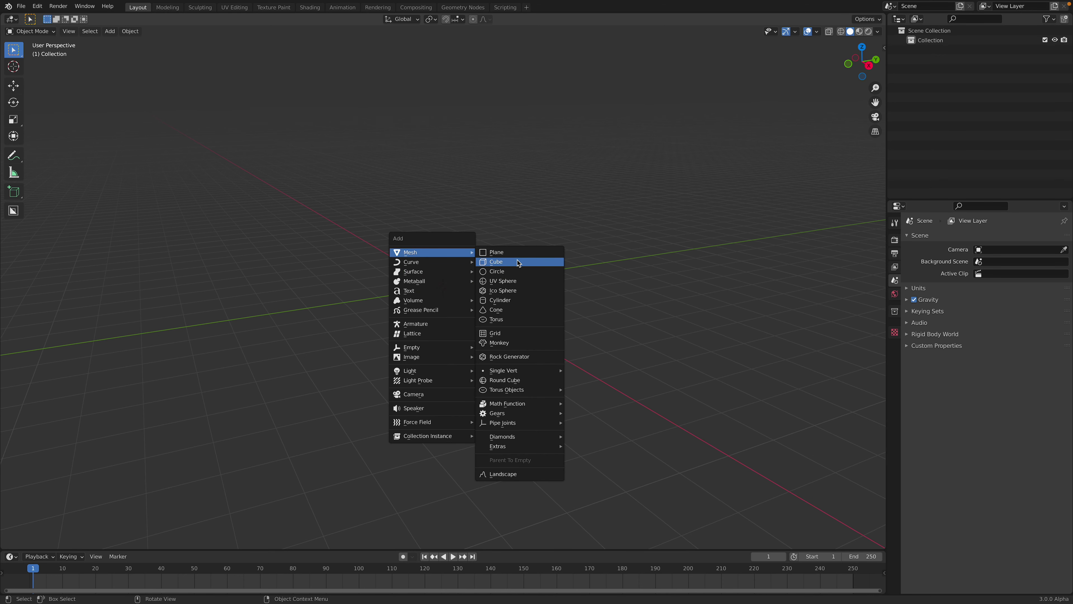
left_click(517, 259)
middle_click_drag(472, 272, 489, 268)
scroll(489, 269, "up", 2)
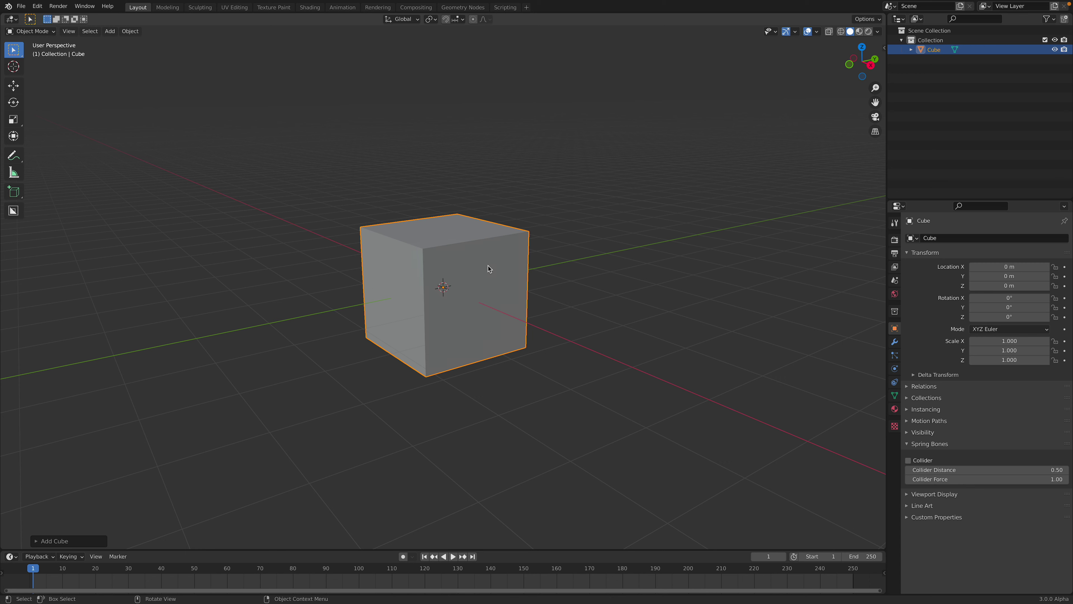
Step: In Edit Mode, merge all the cube's vertices at center into a single vertex
key("Tab")
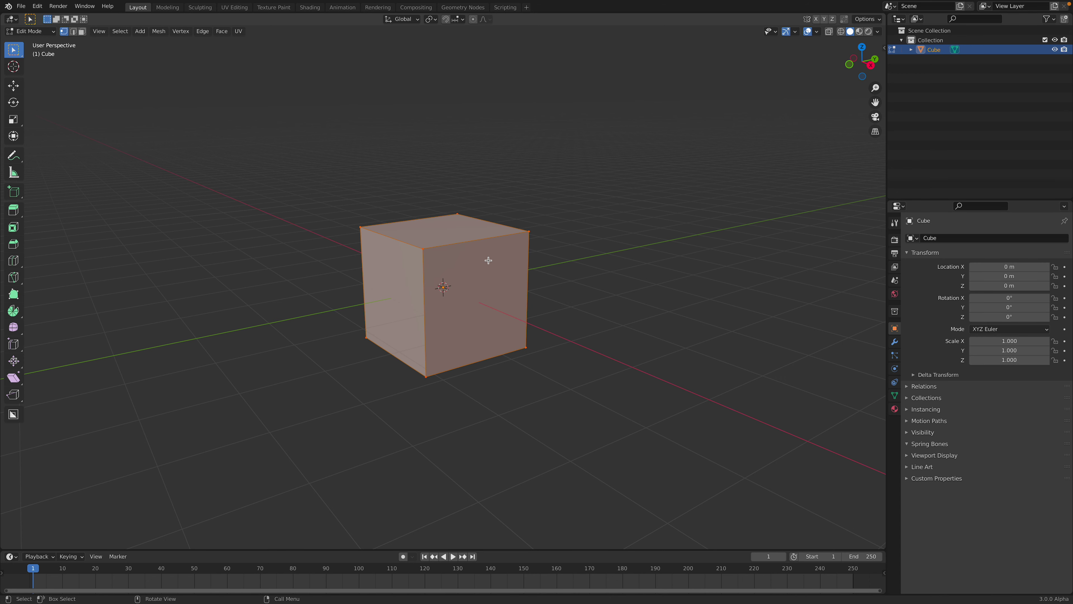
right_click(488, 260)
mouse_move(489, 260)
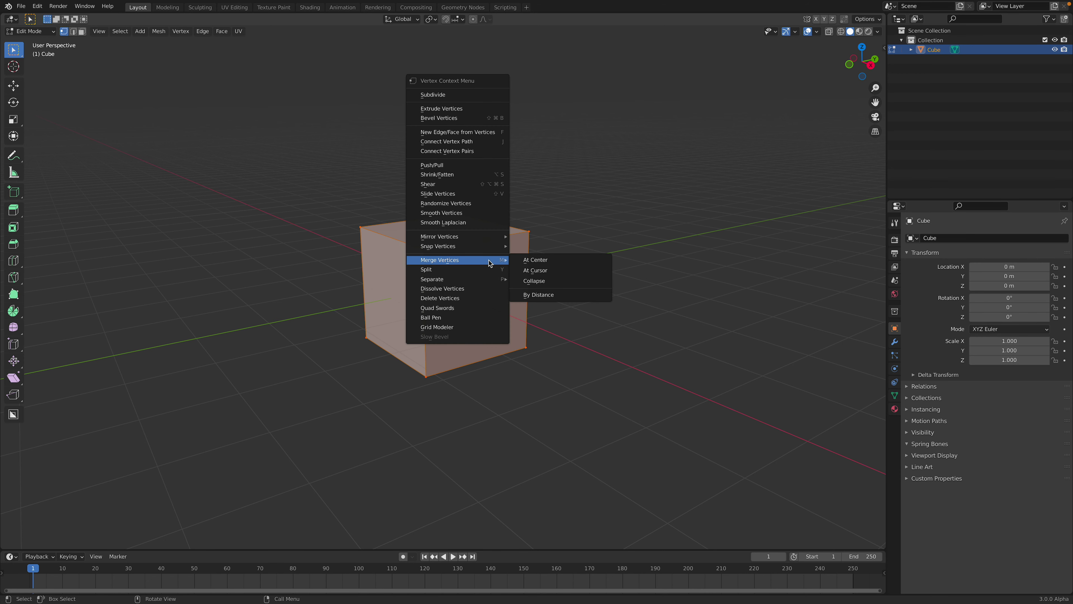
left_click(536, 260)
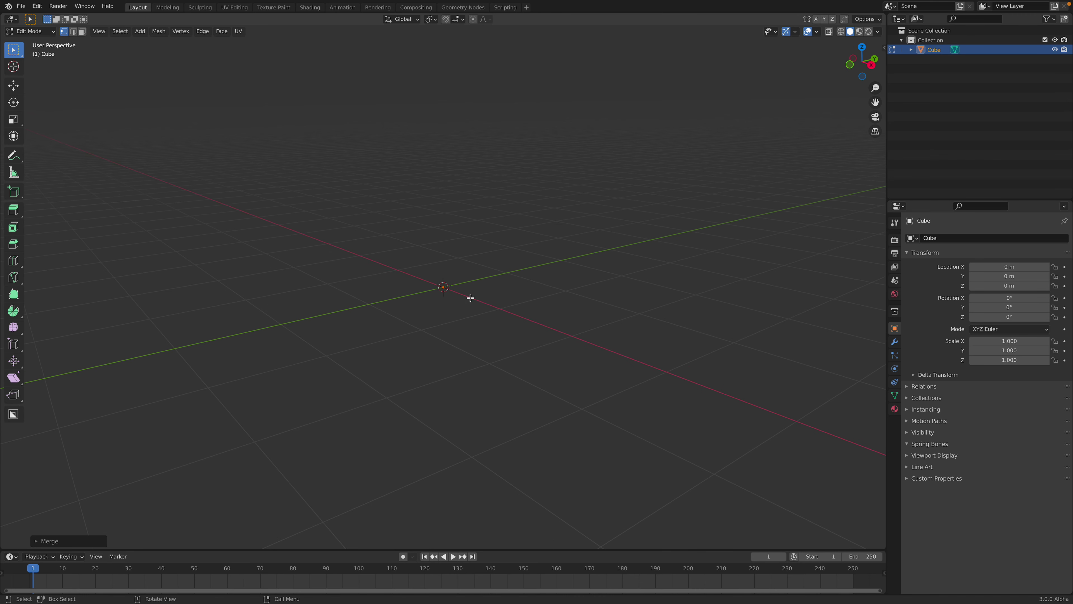
Step: Extrude the merged vertex four times into a chain that rises from the origin, arches over and descends
key("e")
left_click(516, 247)
key("e")
left_click(583, 241)
key("e")
left_click(664, 299)
key("e")
left_click(683, 385)
Step: From the first joint above the origin, extrude a two-segment branch upward
left_click(488, 236)
key("e")
left_click(458, 169)
scroll(464, 174, "down", 1)
key("e")
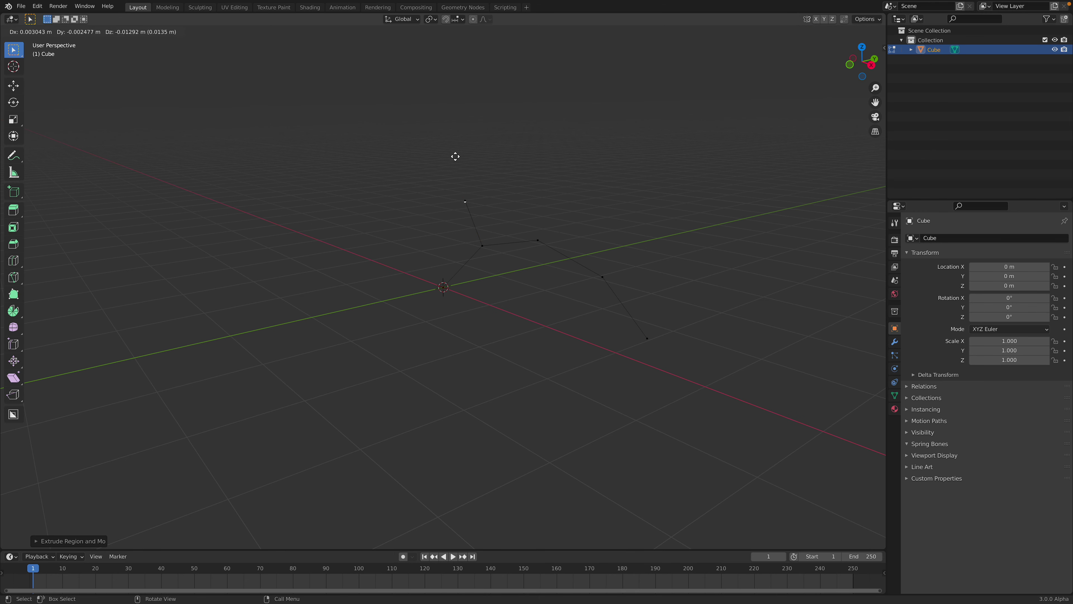
left_click(449, 126)
Step: At the middle joint of the upward branch, extrude one twig to each side
middle_click_drag(495, 190, 533, 191)
left_click(449, 201)
middle_click_drag(453, 211, 482, 201)
key("e")
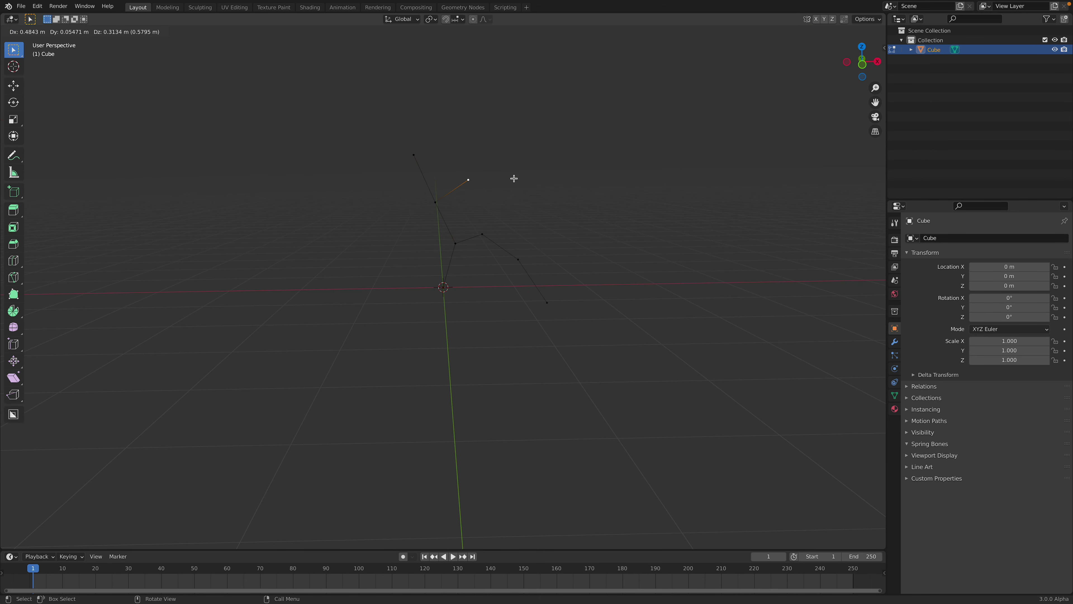
left_click(513, 179)
left_click(436, 201)
key("e")
left_click(393, 207)
Step: From the second joint of the original arching chain, extrude a two-segment twig upward and outward
left_click(481, 233)
key("e")
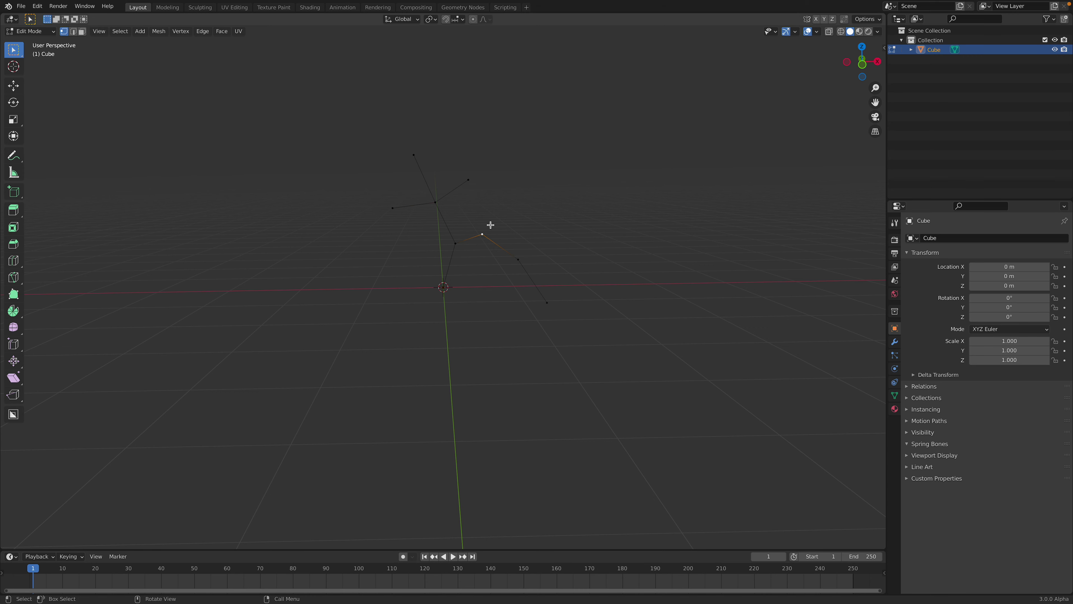
left_click(508, 198)
key("e")
left_click(530, 196)
middle_click_drag(479, 234, 432, 213)
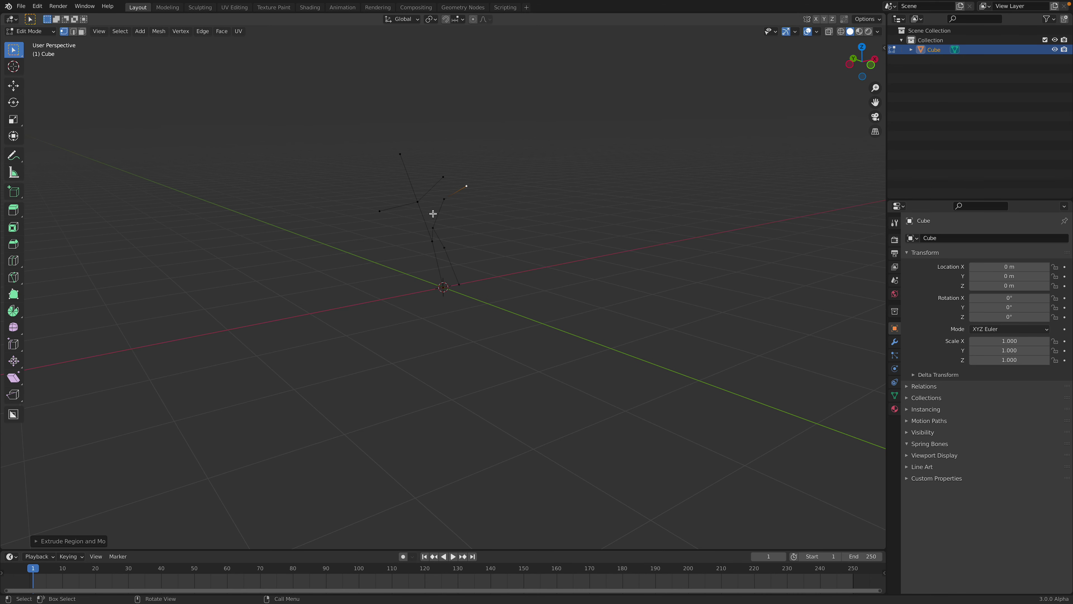
Step: Extend both side twigs of the upward branch by one segment each
left_click(444, 176)
key("e")
left_click(446, 141)
left_click(377, 211)
key("e")
left_click(353, 200)
Step: From the first joint above the origin, extrude a new two-segment branch out to the side
left_click(427, 223)
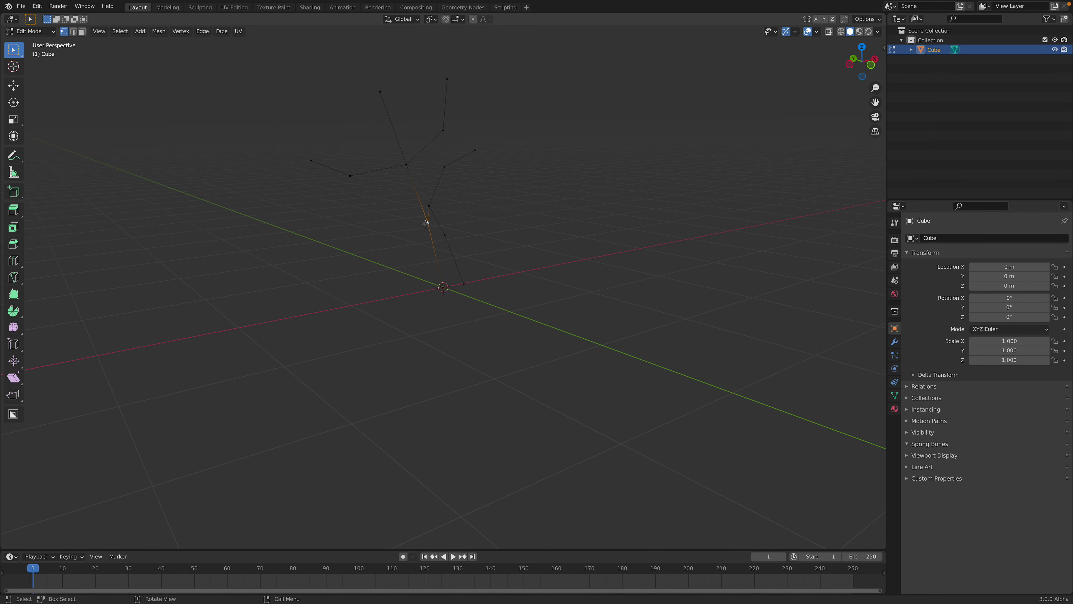
key("e")
left_click(347, 231)
middle_click_drag(346, 232, 380, 240)
key("e")
left_click(303, 252)
middle_click_drag(302, 252, 380, 254)
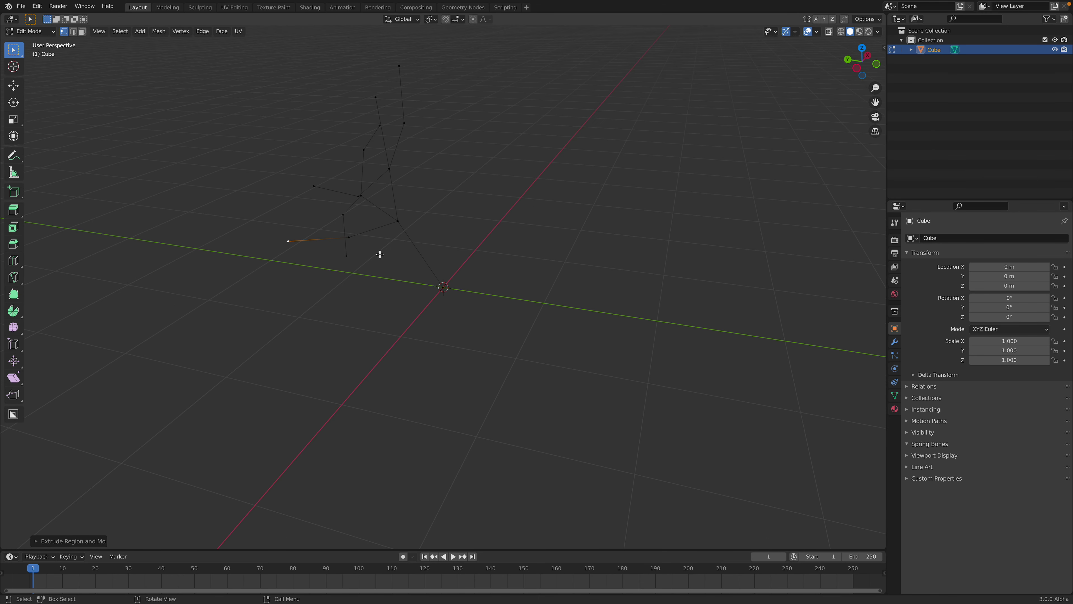
Step: Extrude another two-segment branch from the same first joint toward the opposite side, rising slightly
left_click(397, 224)
key("e")
left_click(455, 207)
key("e")
left_click(511, 188)
Step: From the root vertex at the origin, extrude a separate two-segment branch outward and upward
middle_click_drag(376, 296, 453, 277)
left_click(443, 285)
key("e")
left_click(509, 246)
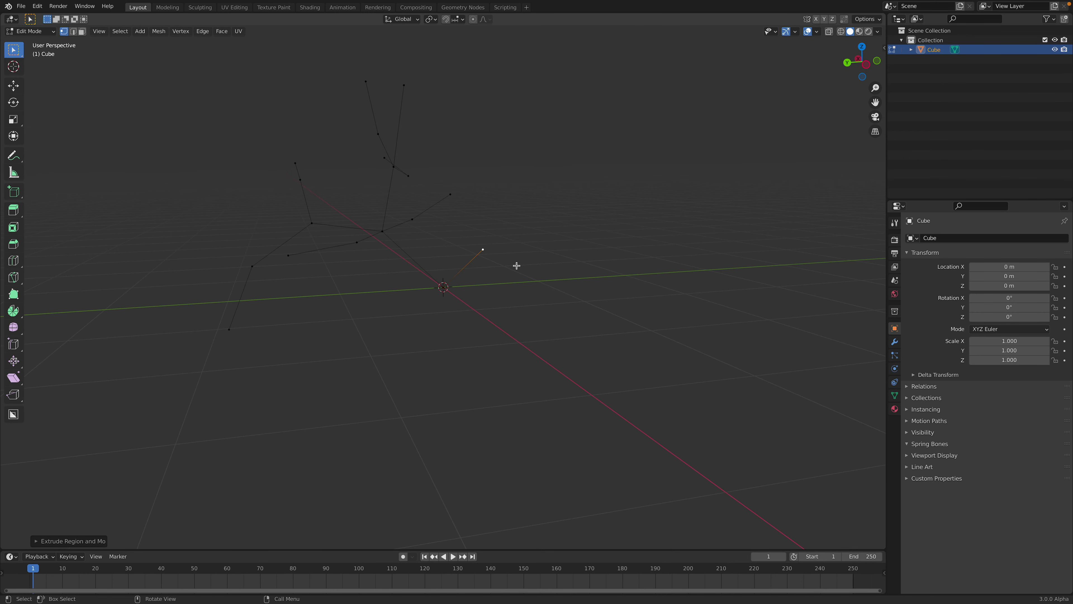
middle_click_drag(517, 263, 488, 265)
key("e")
left_click(550, 226)
middle_click_drag(550, 225, 382, 275)
Step: From the middle joint of the new root branch, extrude a two-segment twig in another direction
left_click(462, 256)
key("e")
left_click(374, 266)
key("e")
left_click(349, 290)
Step: Extrude a further two-segment twig from a middle joint on the side with the lower branches
left_click(356, 228)
middle_click_drag(333, 228, 369, 244)
key("e")
left_click(304, 224)
middle_click_drag(294, 232, 290, 259)
key("e")
left_click(262, 268)
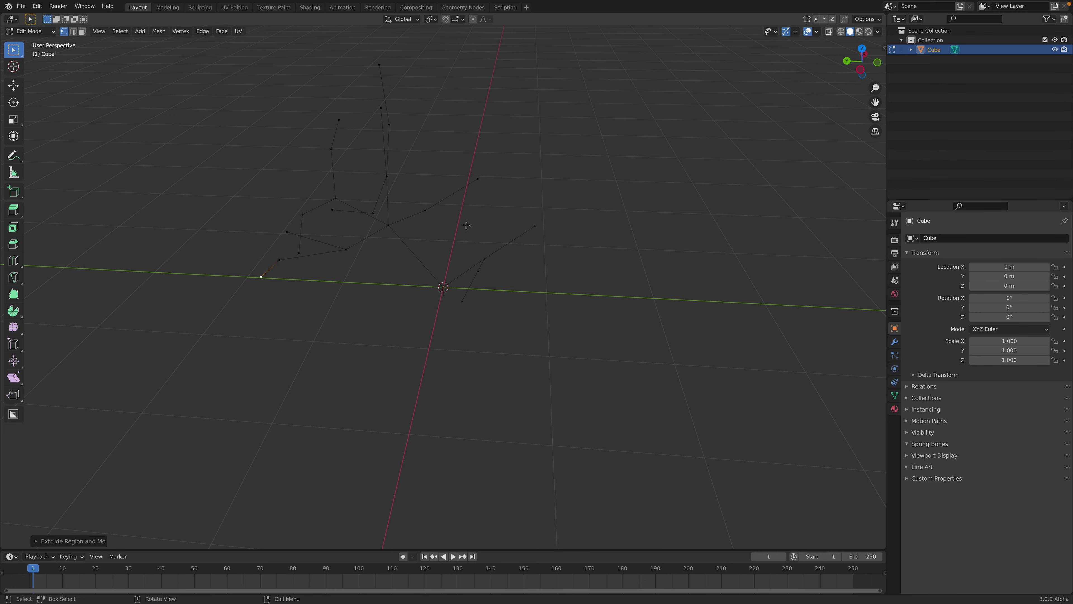
Step: Extend the tip of the rising side branch by one more segment
middle_click_drag(476, 187, 486, 184)
left_click(474, 177)
key("e")
left_click(541, 172)
middle_click_drag(416, 174, 498, 184)
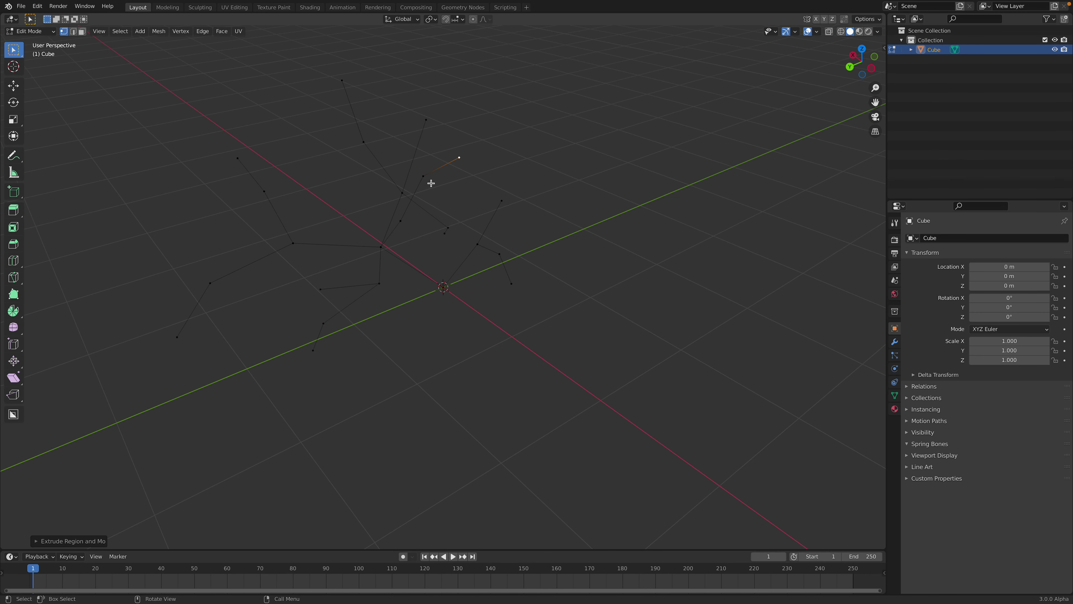
middle_click_drag(355, 183, 454, 235)
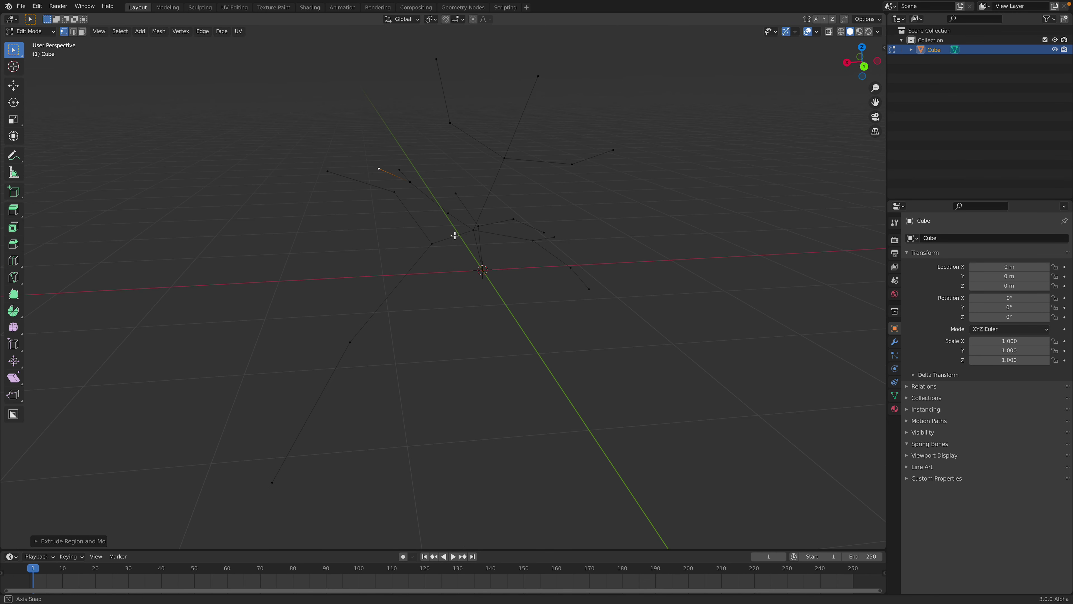
Step: Switch to Object Mode and examine the deselected branch skeleton from another angle
left_click(34, 35)
left_click(32, 39)
left_click(643, 225)
middle_click_drag(643, 225, 515, 221)
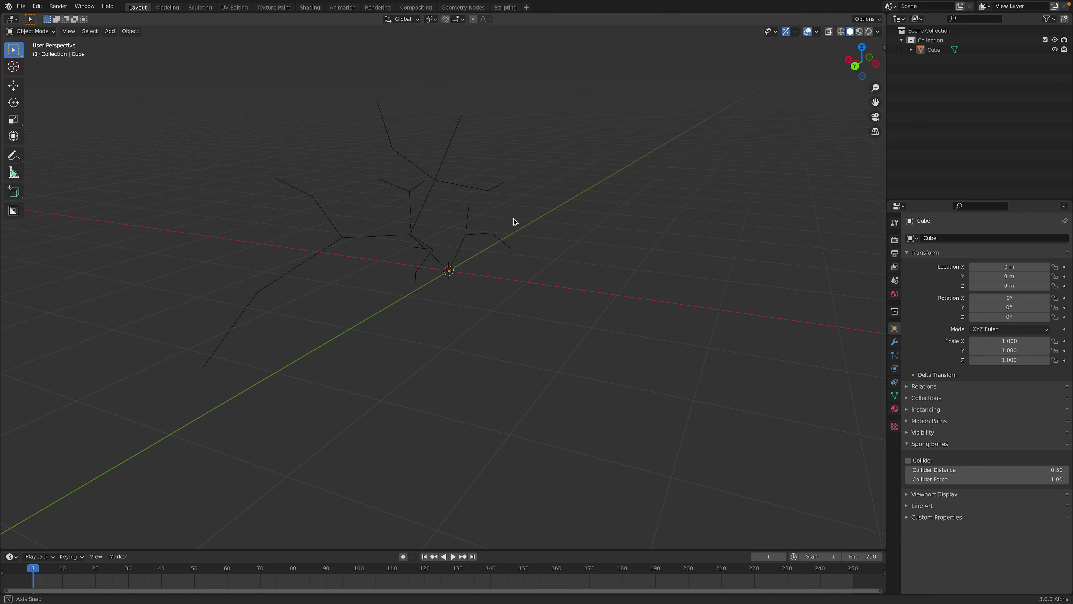
Step: Re-enter Edit Mode on the skeleton and grow extra segments and twigs from its branch tips by extruding to the cursor
left_click(456, 183)
middle_click_drag(450, 210, 503, 254)
key("Tab")
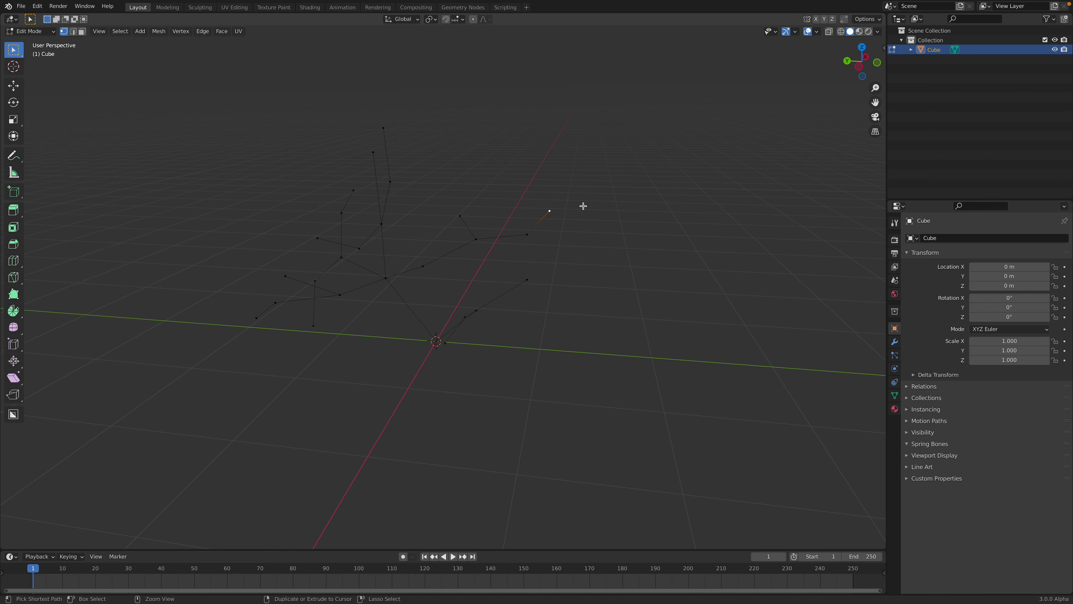
right_click(637, 254, "ctrl")
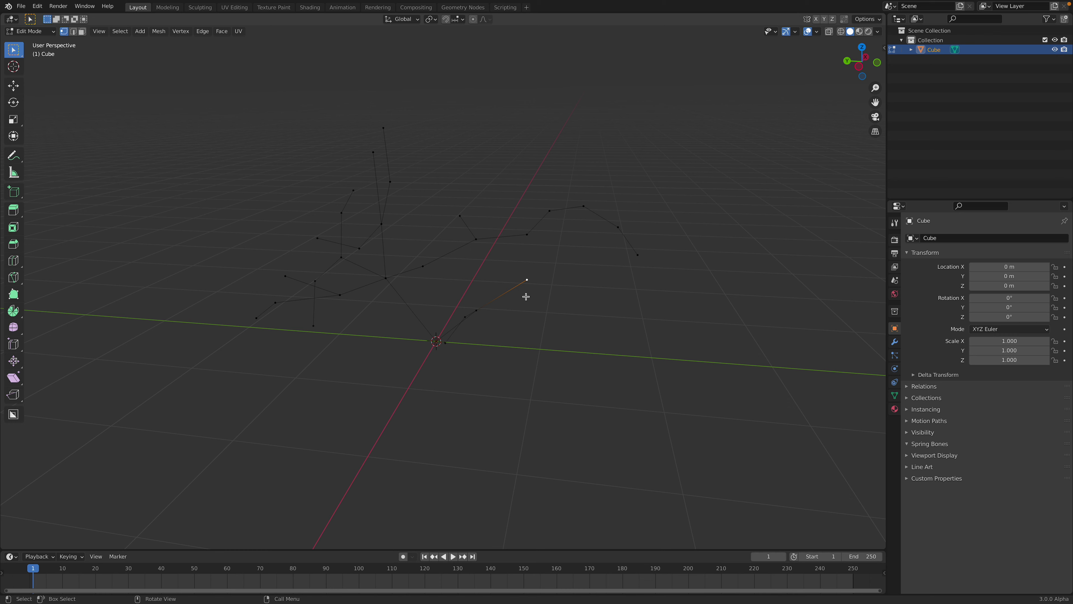
middle_click_drag(526, 297, 545, 277)
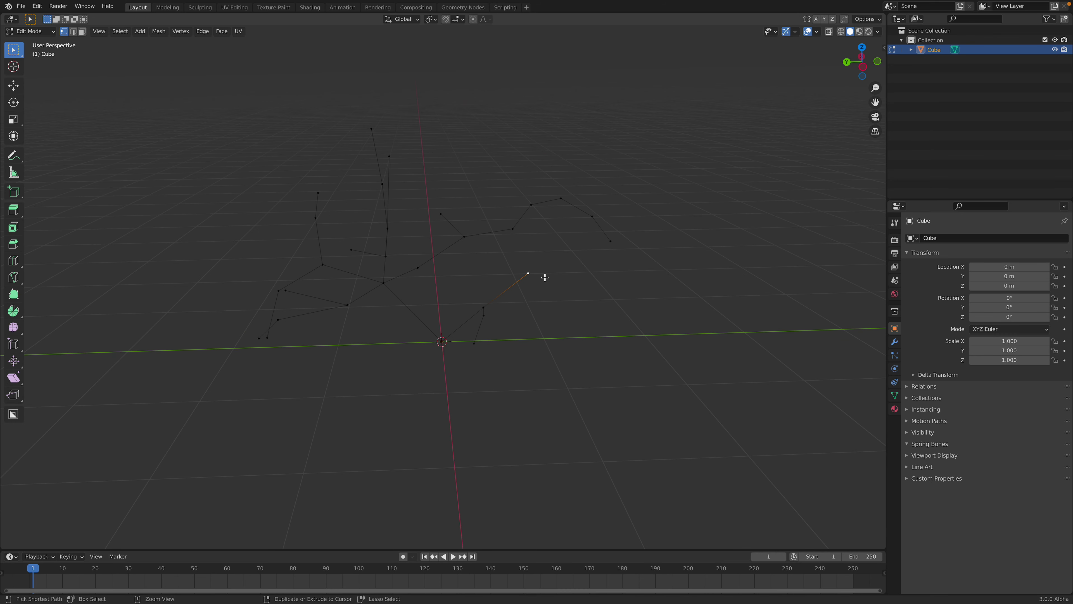
left_click(531, 268)
middle_click_drag(542, 229, 466, 221)
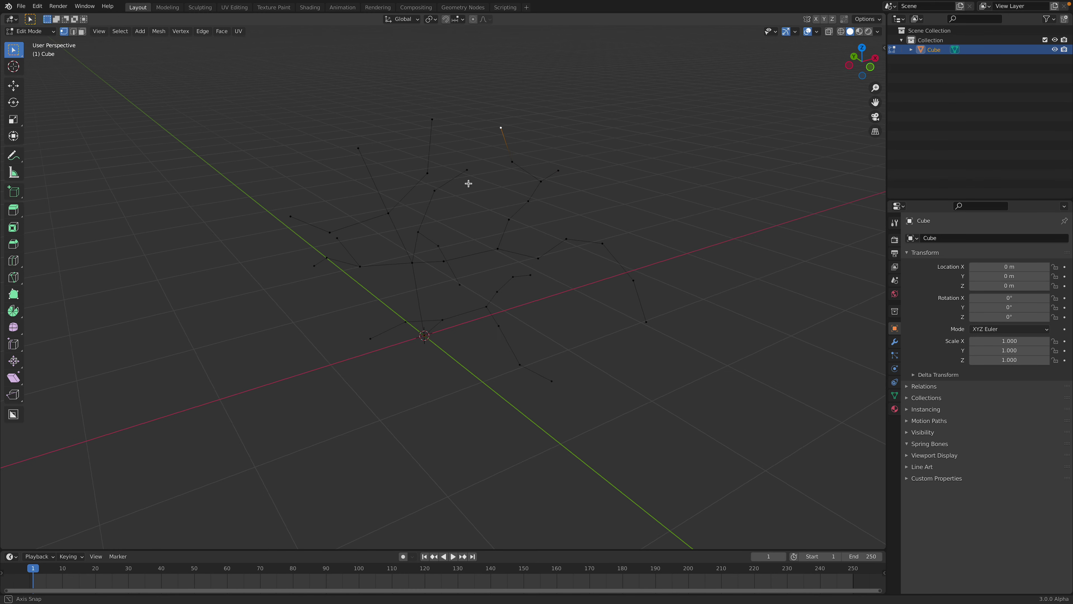
middle_click_drag(470, 182, 430, 194)
left_click(480, 183)
right_click(397, 140)
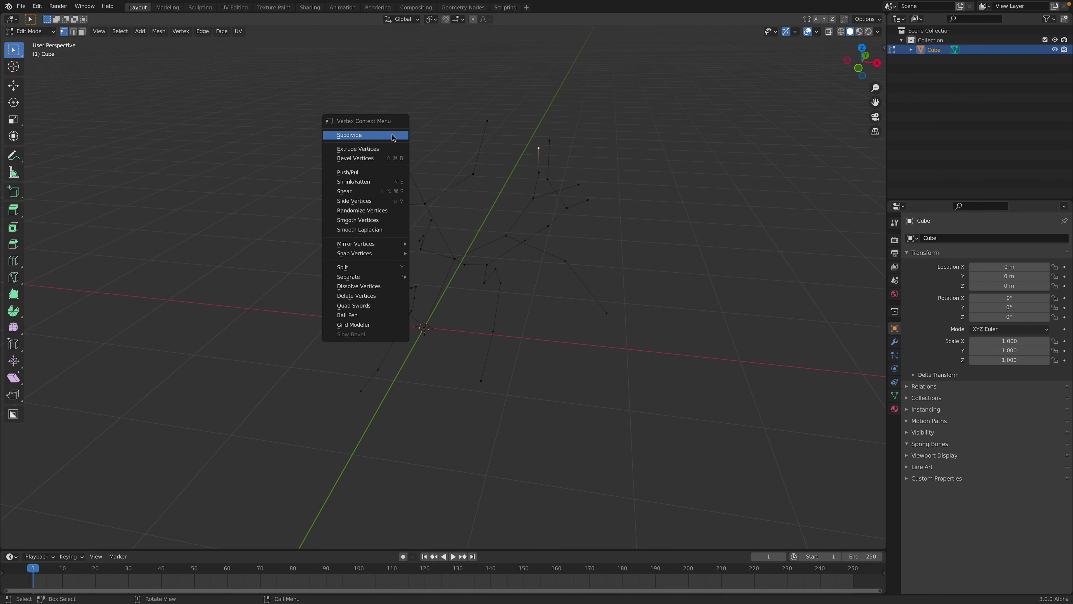
middle_click_drag(342, 129, 296, 123)
Step: Return to Object Mode and add a Skin modifier to the branch skeleton
left_click(25, 31)
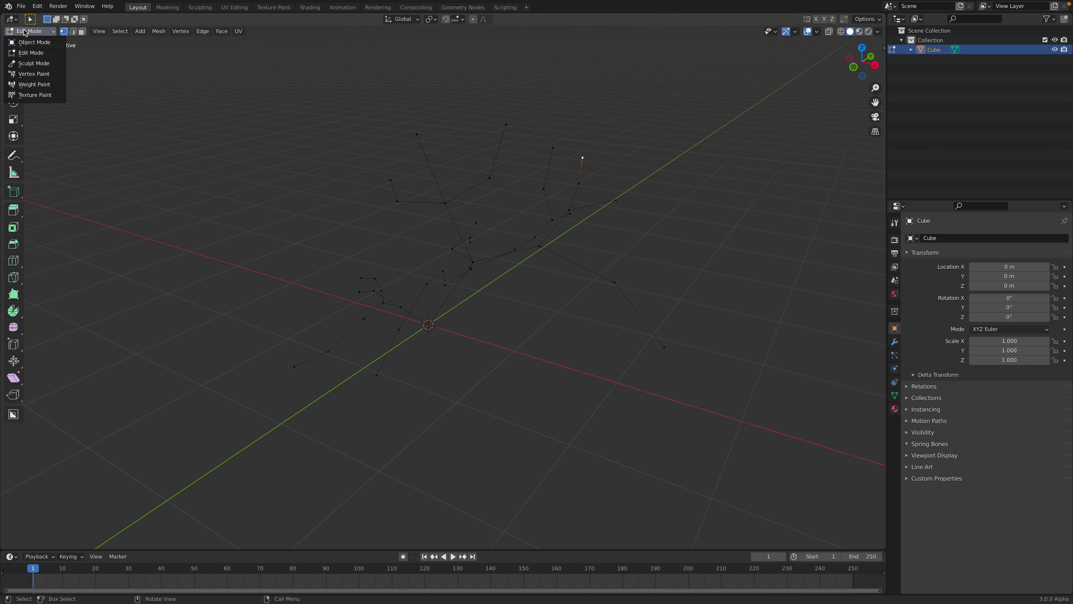
left_click(32, 42)
middle_click_drag(414, 177, 460, 350)
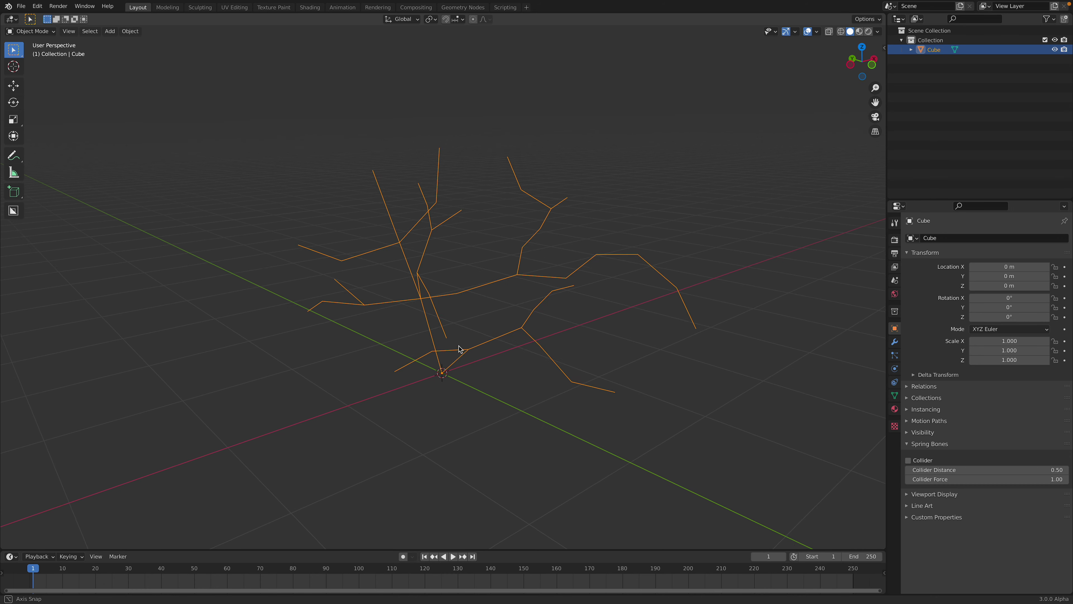
left_click(895, 341)
left_click(934, 238)
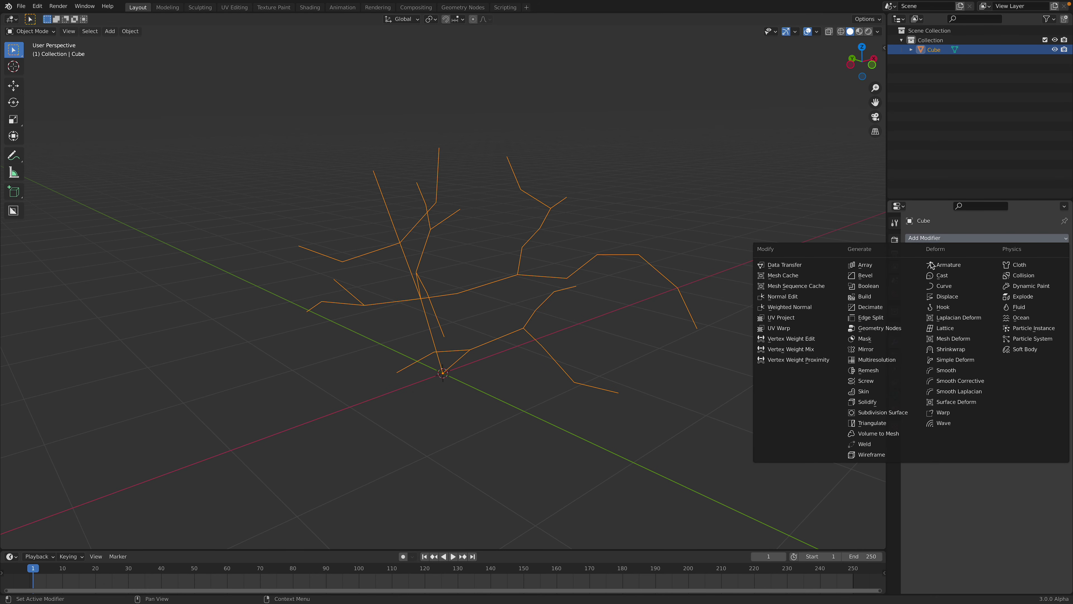
left_click(888, 392)
middle_click_drag(486, 241, 557, 263)
Step: In Edit Mode with X-ray enabled, shrink the skin radius of all skeleton vertices to thin the branches
key("Tab")
key("Tab")
key("Tab")
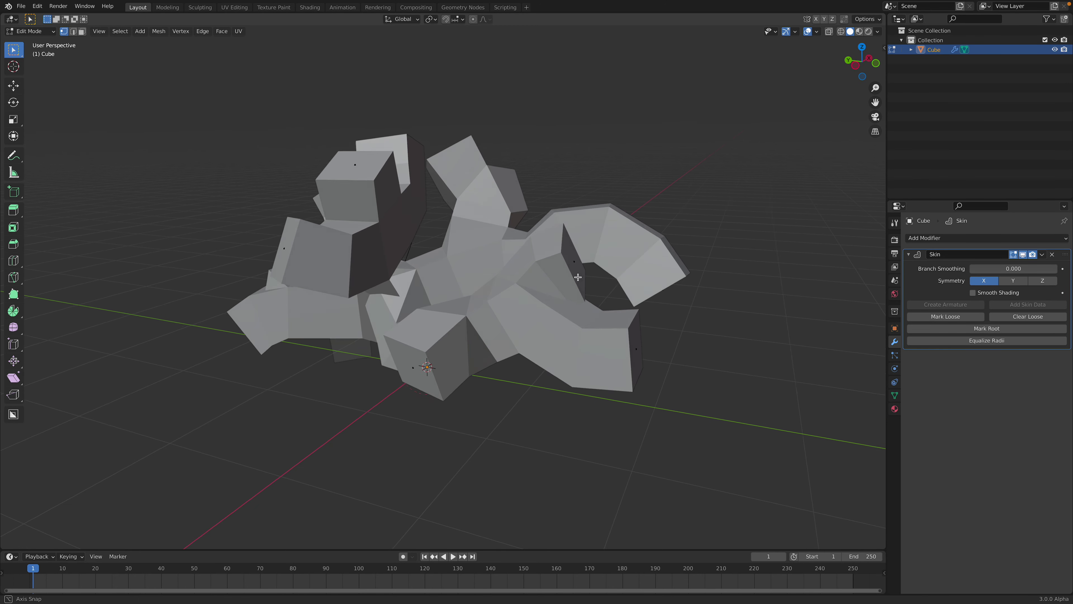
left_click(829, 34)
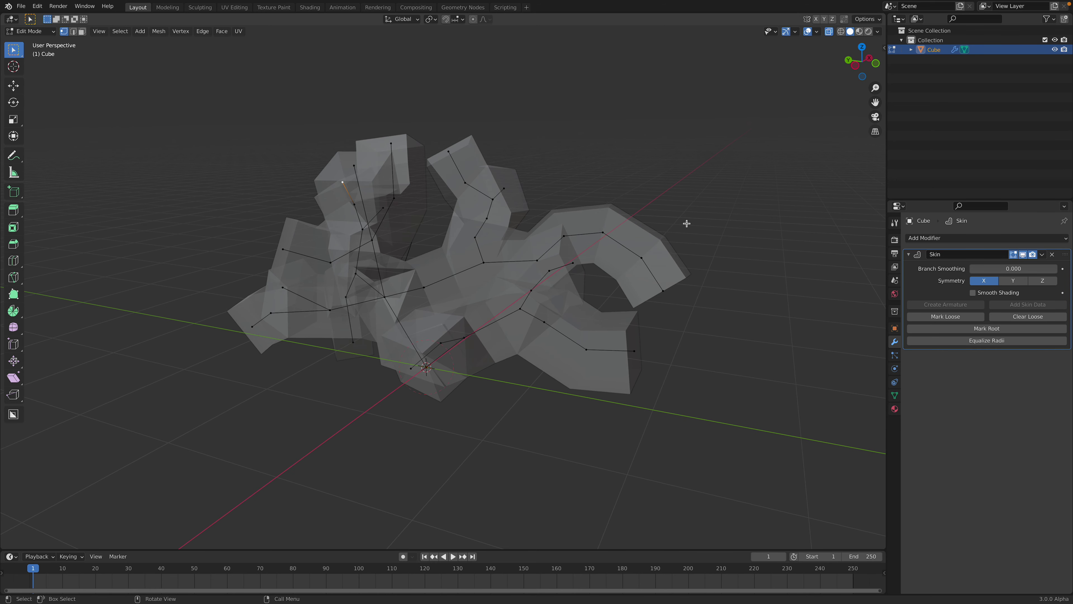
key("a")
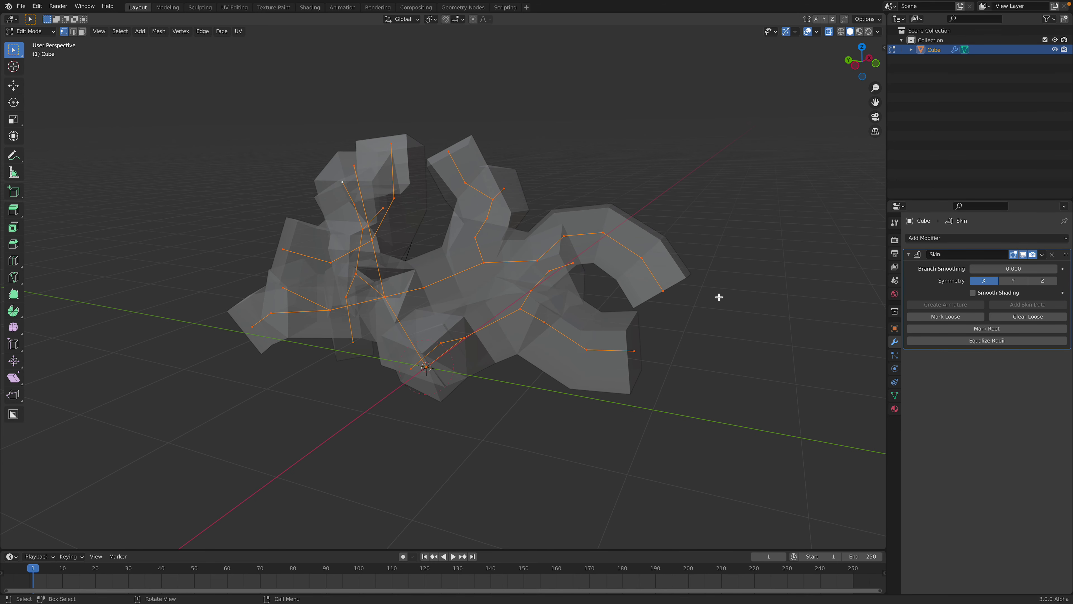
key("ctrl+a")
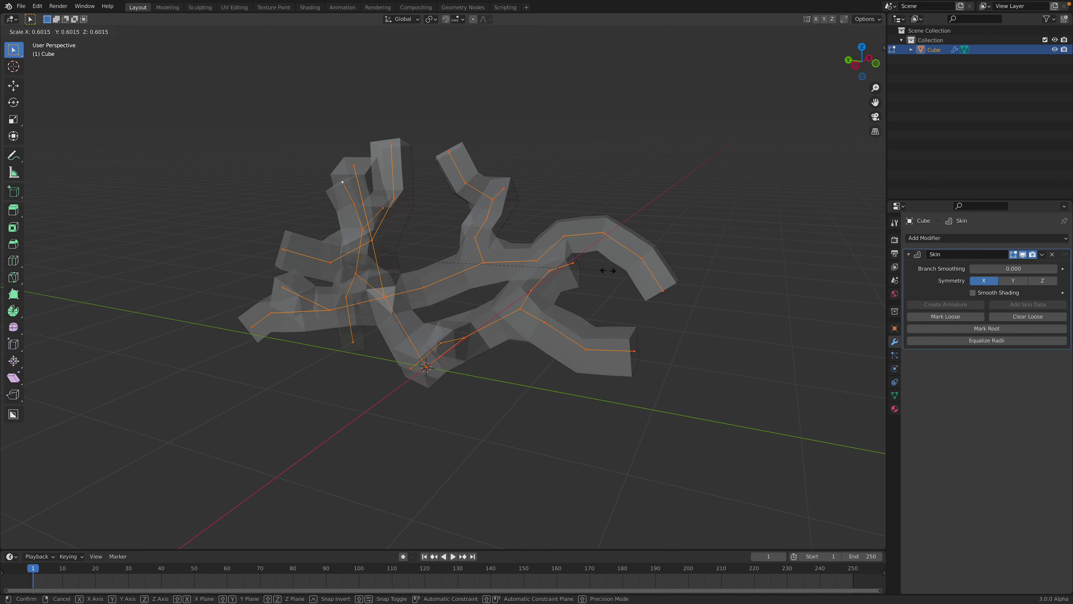
left_click(618, 333)
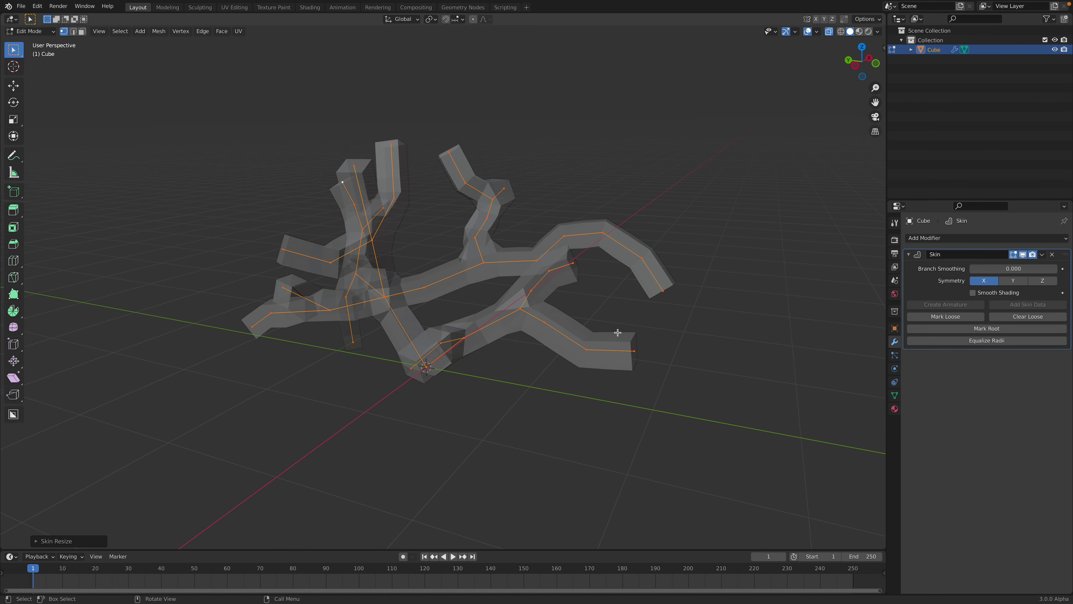
Step: Taper two lower branch tips on opposite sides by reducing their skin radius, scaling the first to about 0.46
left_click(633, 347)
middle_click_drag(633, 347, 685, 328)
key("ctrl+a")
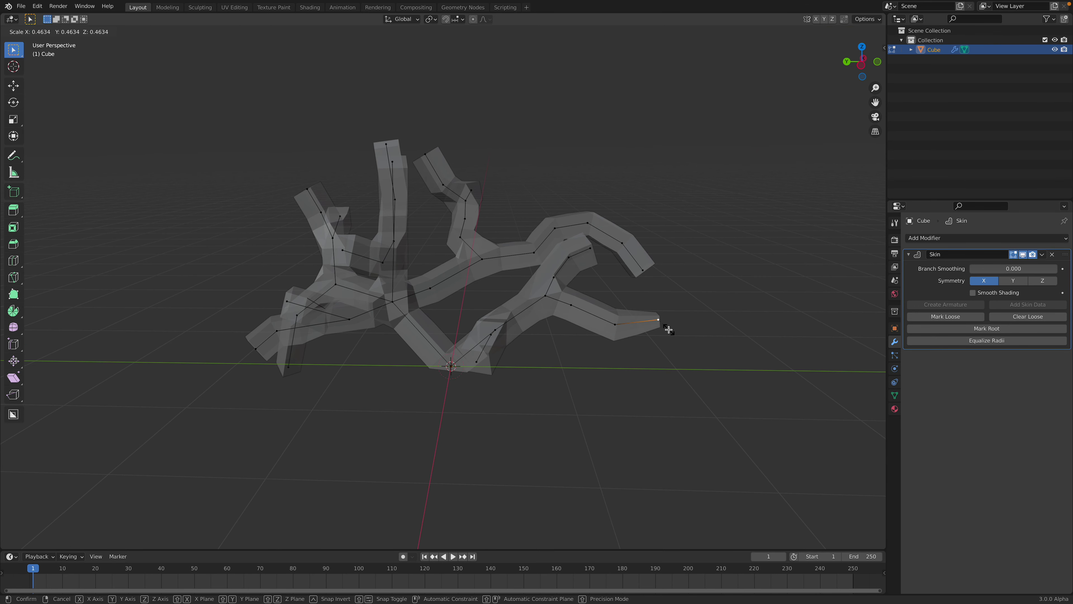
left_click(668, 329)
left_click(255, 350)
key("ctrl+a")
left_click(313, 360)
middle_click_drag(349, 354, 374, 358)
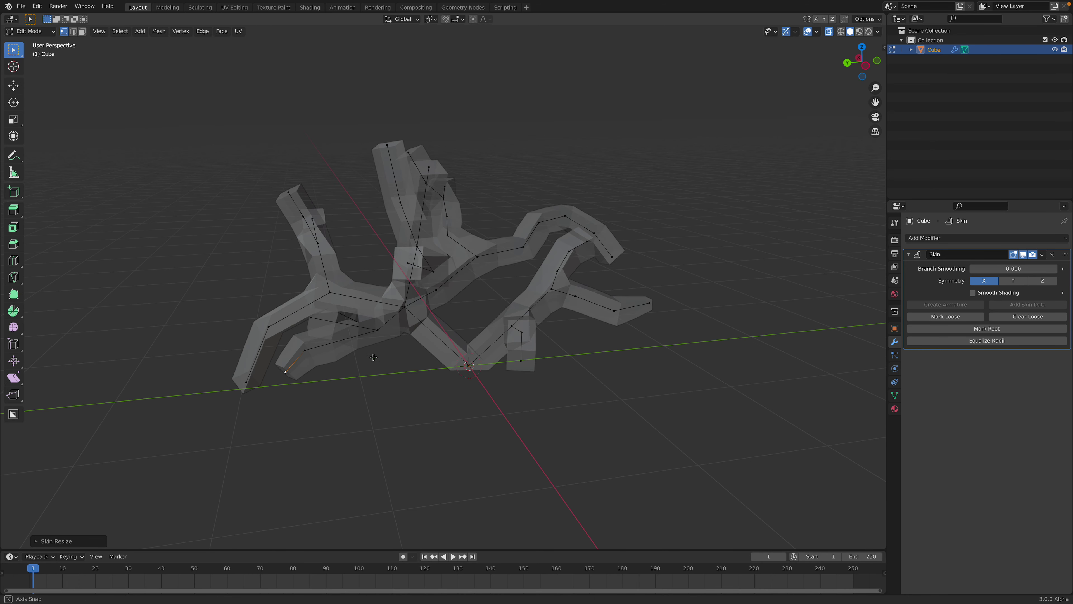
Step: Return to Object Mode, deselect the skinned mesh and look over its overall shape
left_click(28, 33)
left_click(31, 44)
middle_click_drag(607, 264, 549, 282)
left_click(666, 280)
middle_click_drag(841, 330, 710, 338)
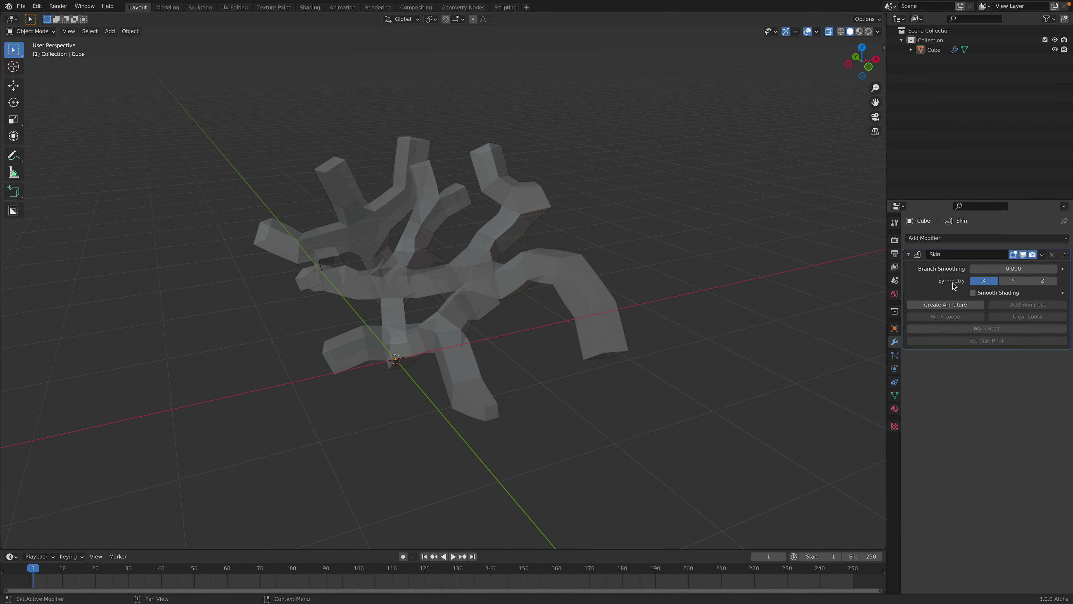
Step: Save the scene to the Desktop as skin_modifier_etc_001.blend
middle_click_drag(782, 295, 577, 277)
key("ctrl+s")
left_click(471, 556)
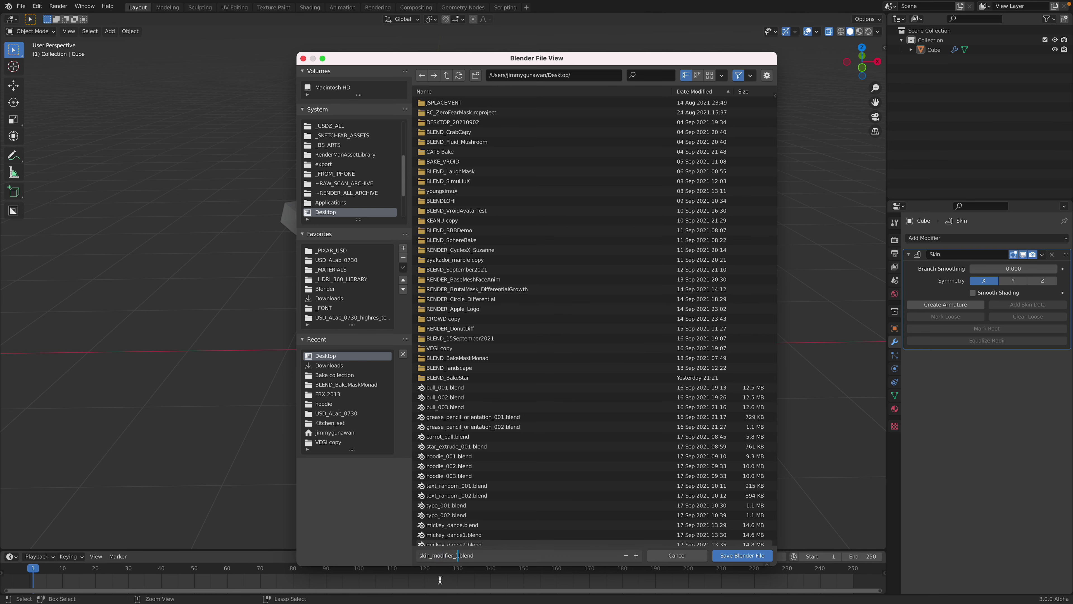
type("skin_modifier_etc_001")
key("Return")
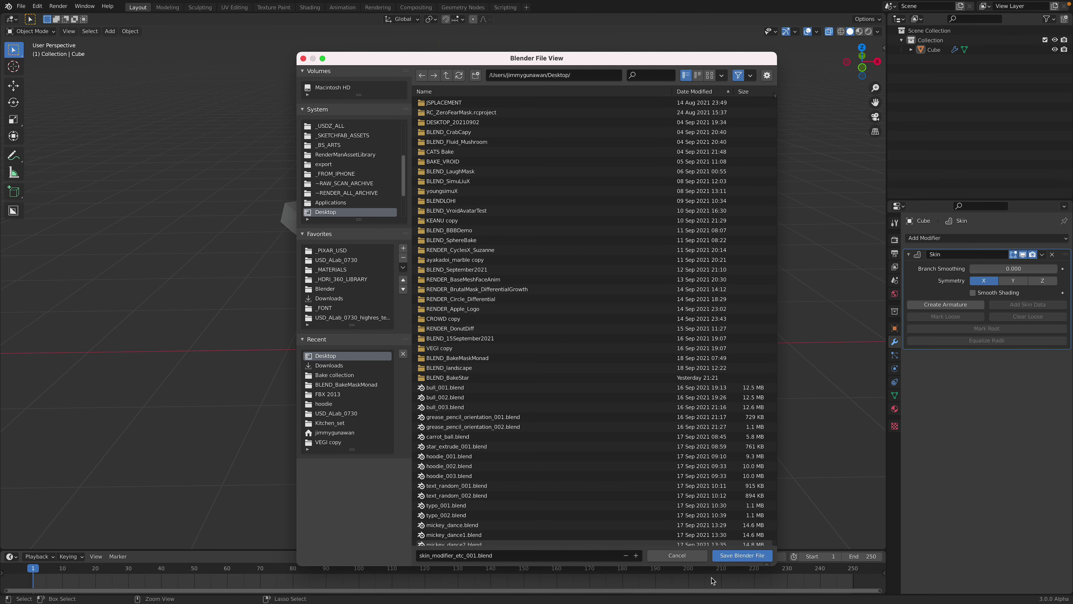
left_click(741, 556)
Step: Add a Mirror modifier to the branch mesh and place it above the Skin modifier in the stack
middle_click_drag(451, 298, 544, 317)
left_click(597, 262)
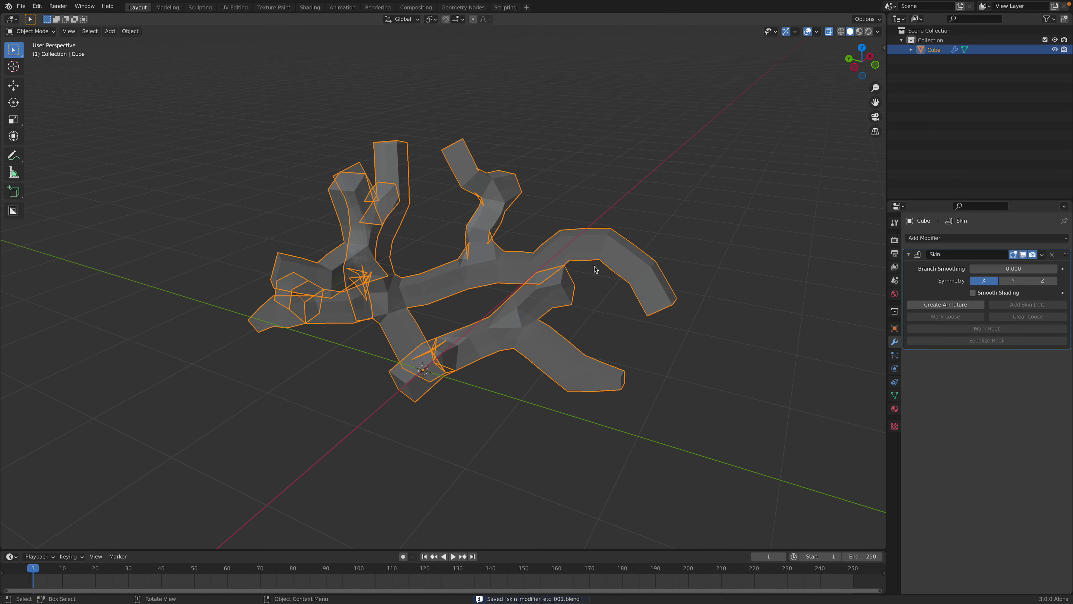
middle_click_drag(596, 269, 659, 258)
left_click(932, 238)
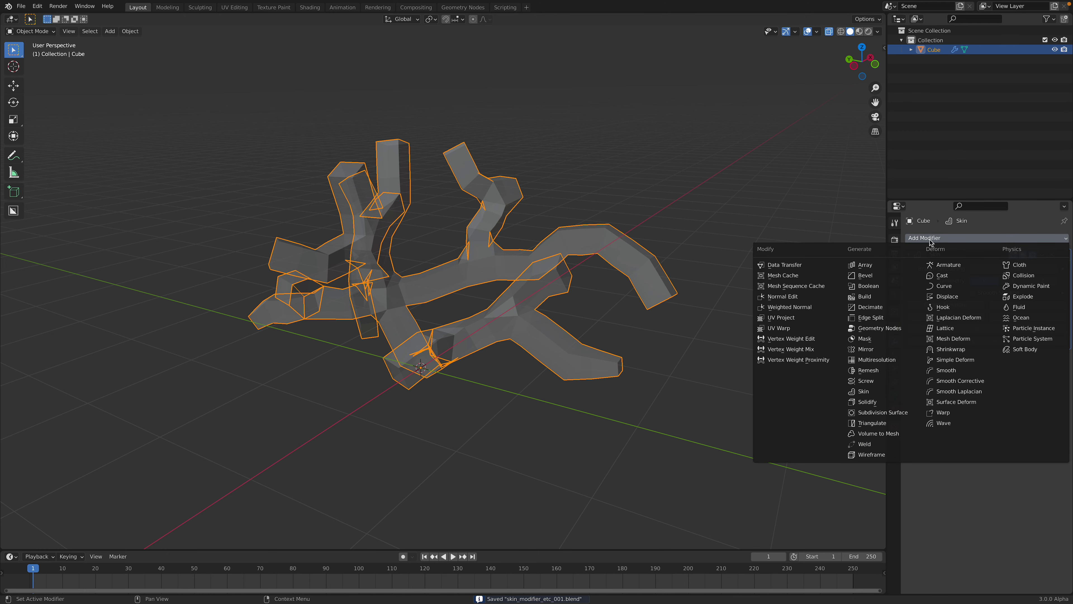
left_click(871, 349)
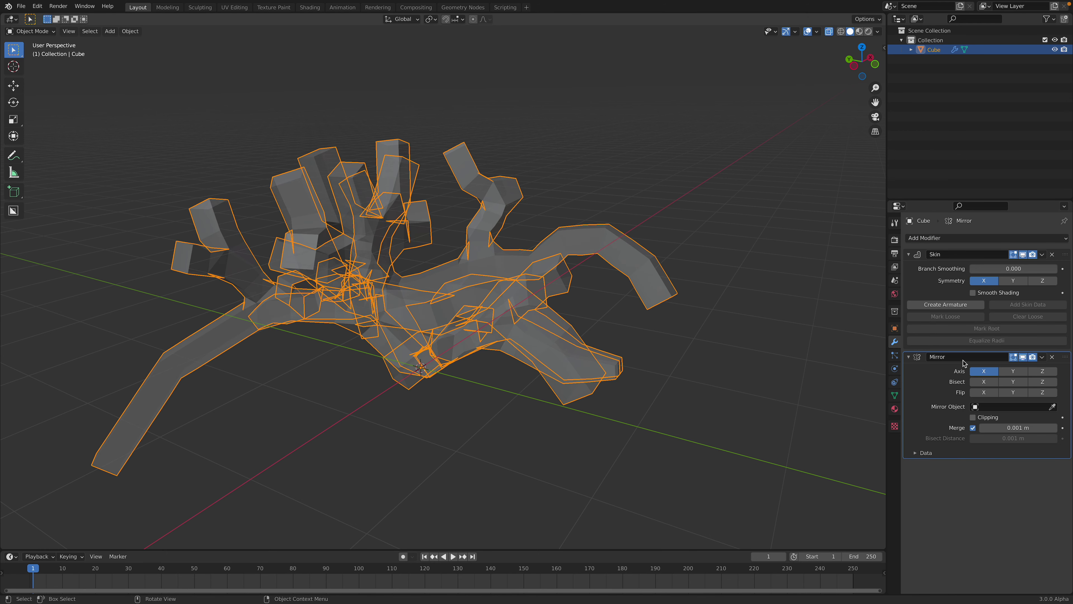
left_click_drag(1064, 357, 1049, 243)
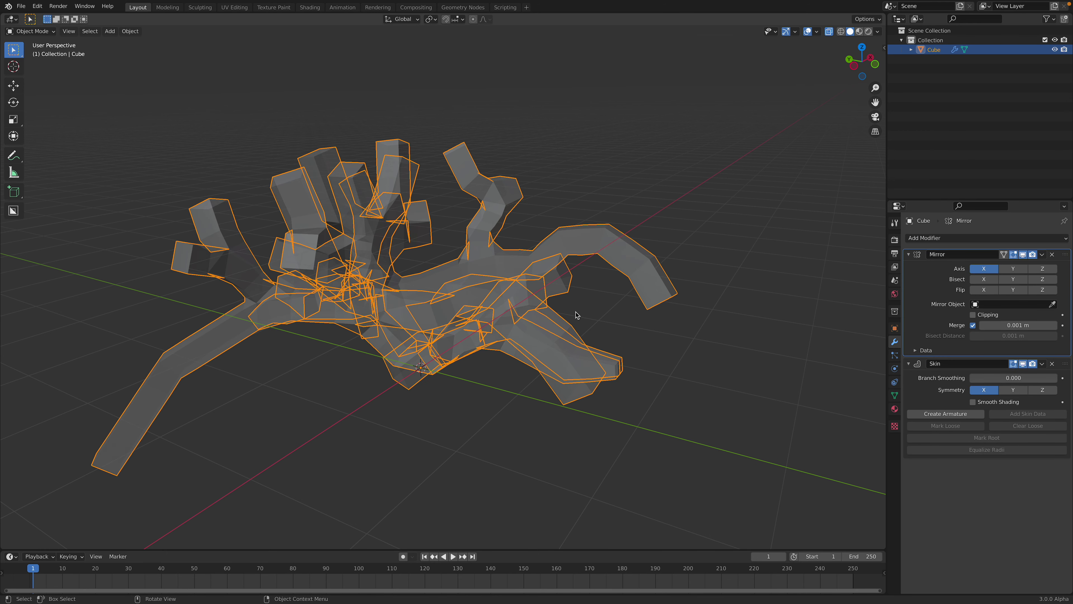
Step: Try the Mirror modifier's Bisect and Flip options on the X axis while viewing the branches from different angles
mouse_move(576, 314)
middle_mouse_down()
mouse_move(613, 321)
mouse_move(577, 326)
middle_mouse_up()
left_click(577, 182)
middle_click_drag(577, 183, 457, 261)
left_click(981, 281)
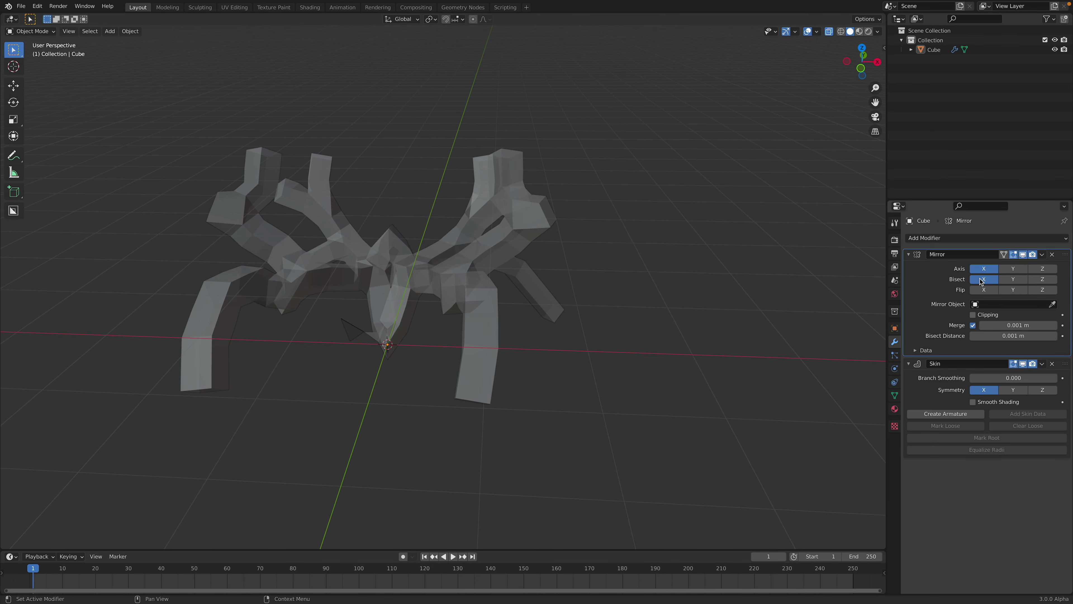
middle_click_drag(841, 258, 809, 279)
left_click(988, 281)
left_click(991, 280)
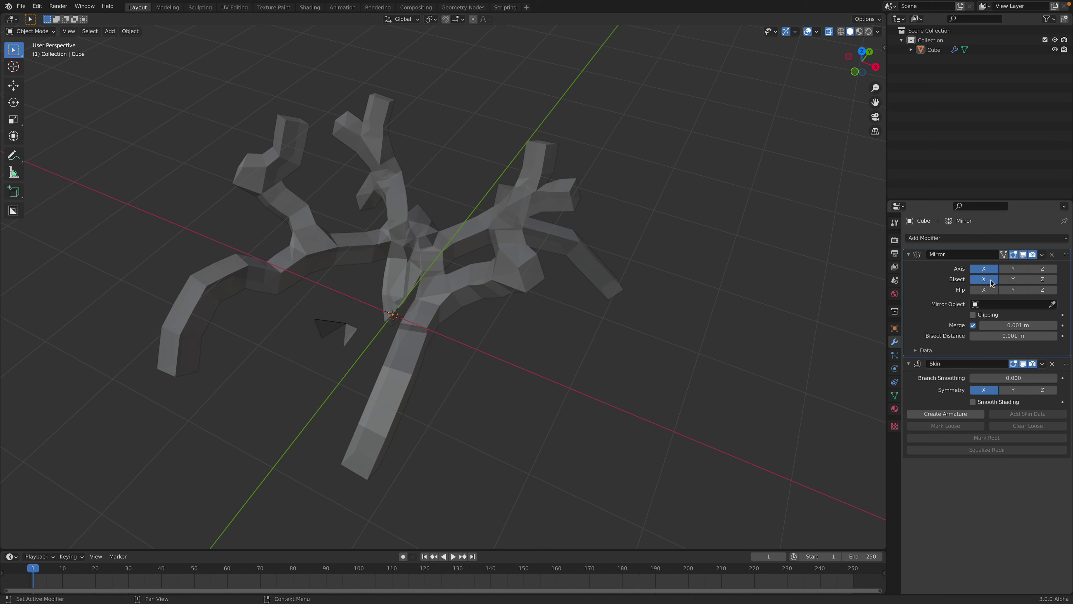
left_click(994, 292)
left_click(994, 292)
left_click(991, 280)
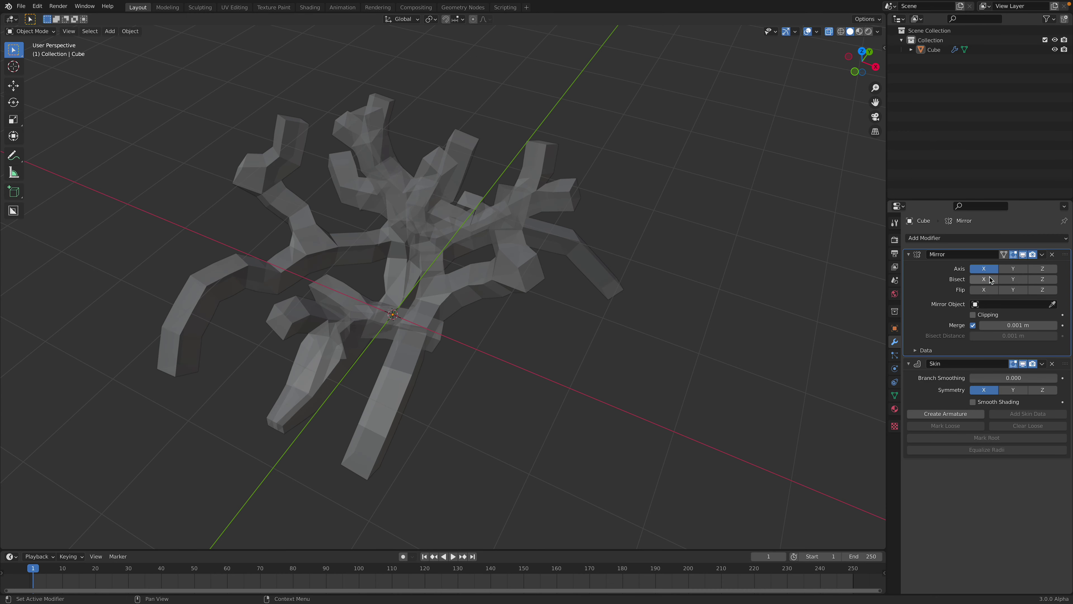
left_click(991, 281)
left_click(991, 280)
Step: Save the file and apply the Mirror modifier on the branch mesh
mouse_move(599, 247)
middle_mouse_down()
mouse_move(639, 228)
mouse_move(617, 215)
mouse_move(499, 232)
mouse_move(548, 241)
mouse_move(509, 248)
mouse_move(601, 248)
middle_mouse_up()
key("ctrl+s")
left_click(509, 247)
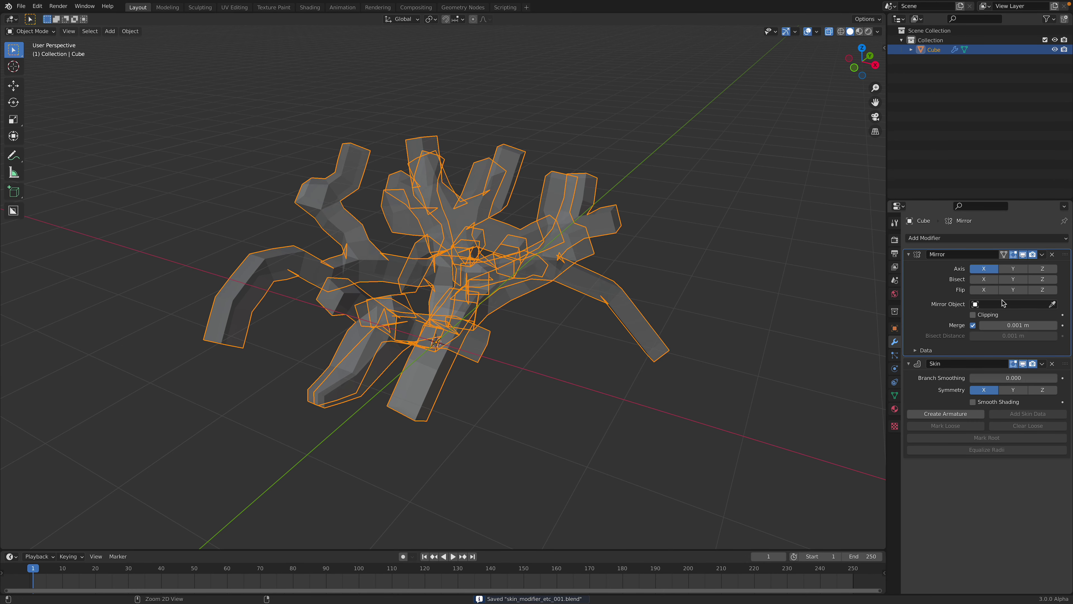
key("ctrl+a")
Step: Create an armature from the Skin modifier, then reselect the branch mesh on its own
middle_click_drag(661, 243, 680, 237)
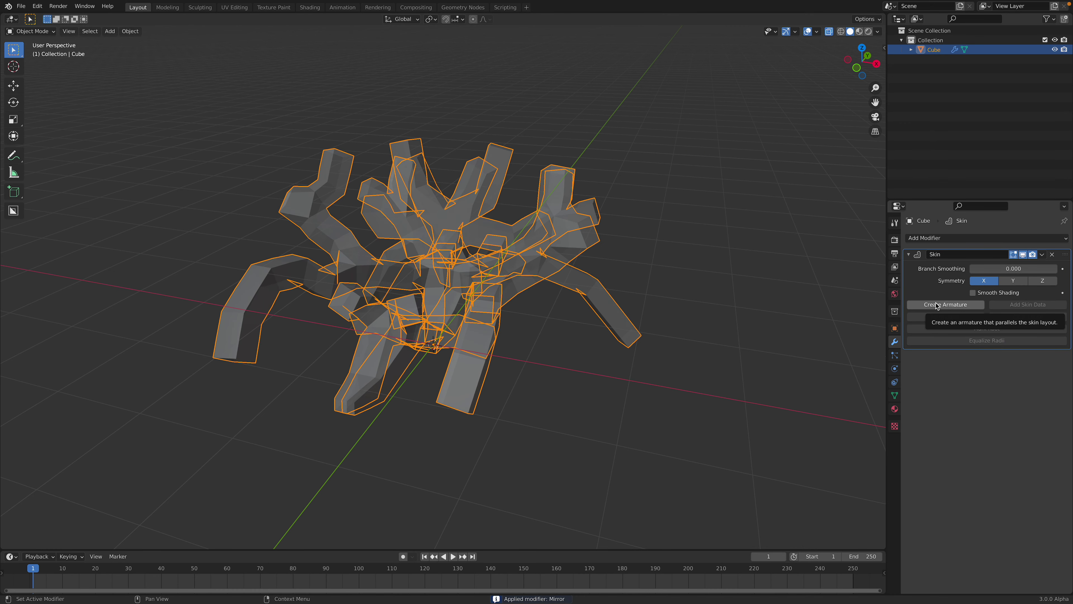
left_click(936, 306)
middle_click_drag(570, 249, 627, 248)
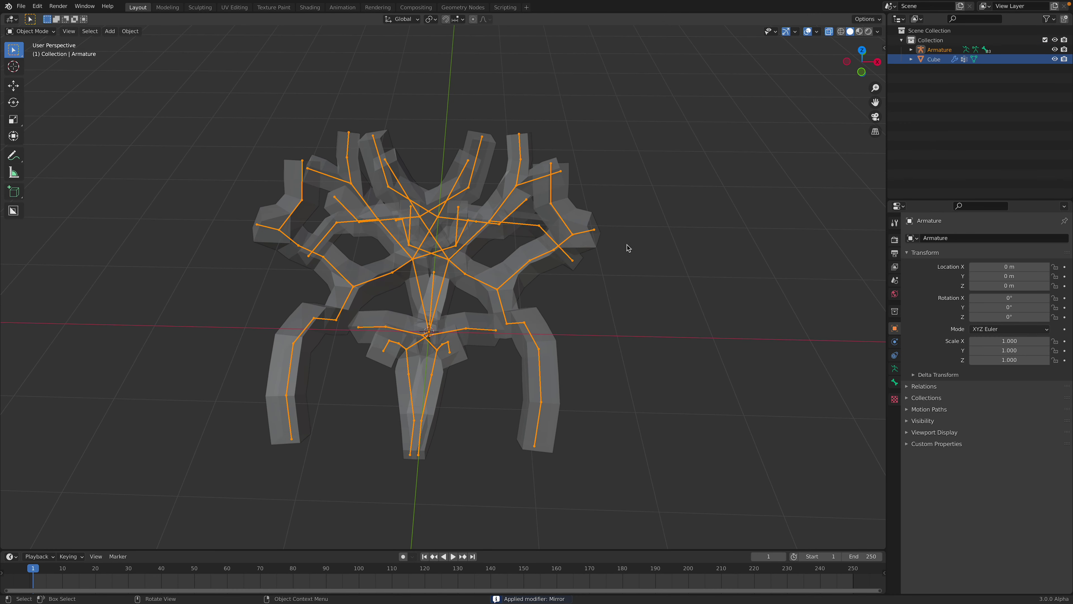
left_click(671, 213)
middle_click_drag(564, 239, 533, 204)
left_click(475, 228)
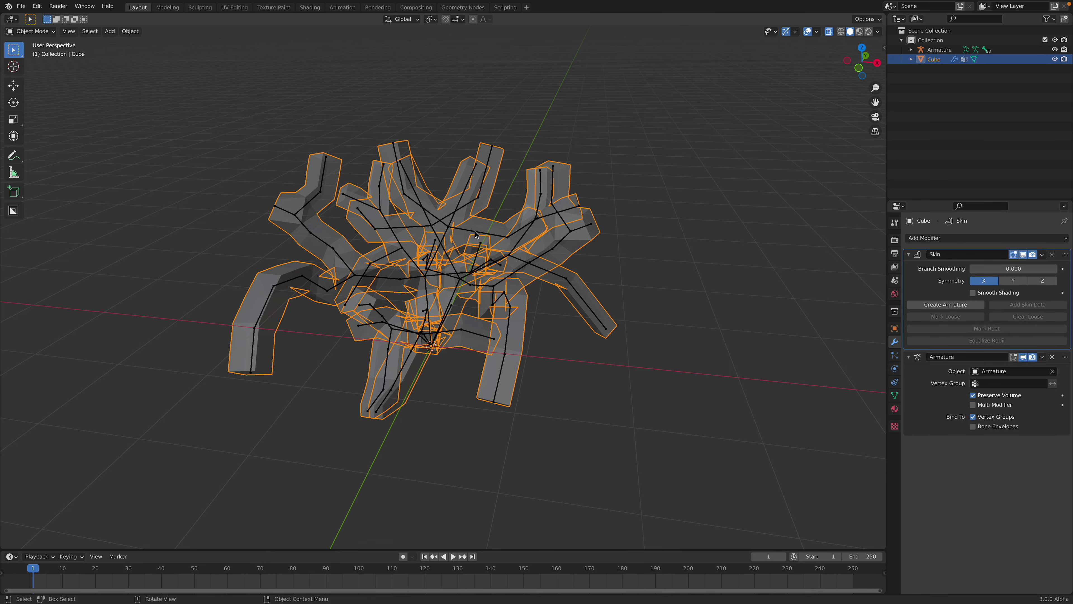
Step: Select the generated armature and switch it to Pose Mode
left_click(456, 247)
middle_click_drag(457, 249, 486, 171)
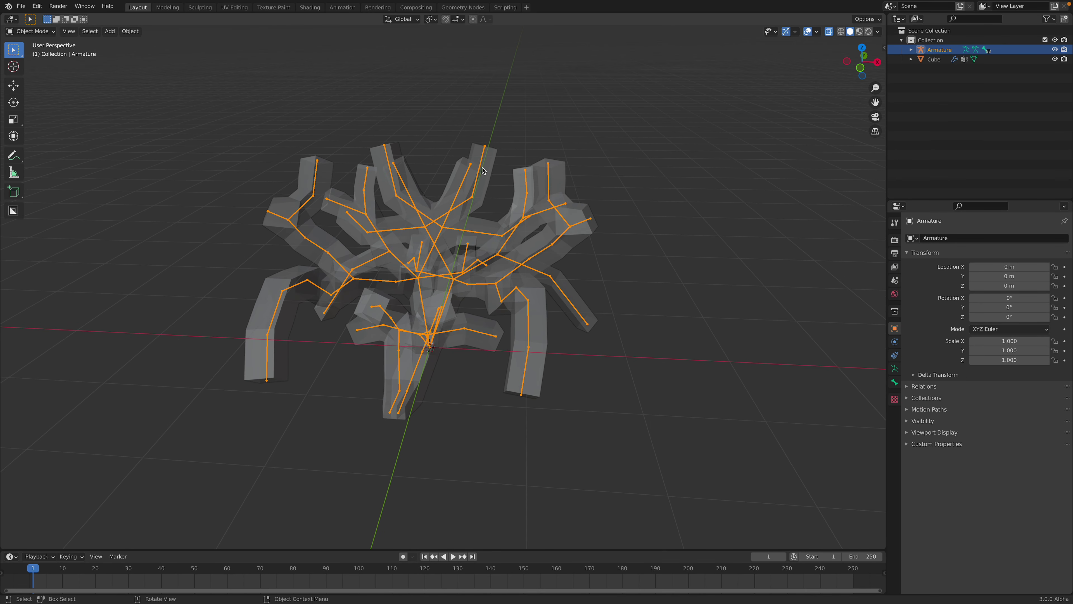
left_click(485, 161)
left_click(485, 159)
left_click(30, 31)
left_click(30, 63)
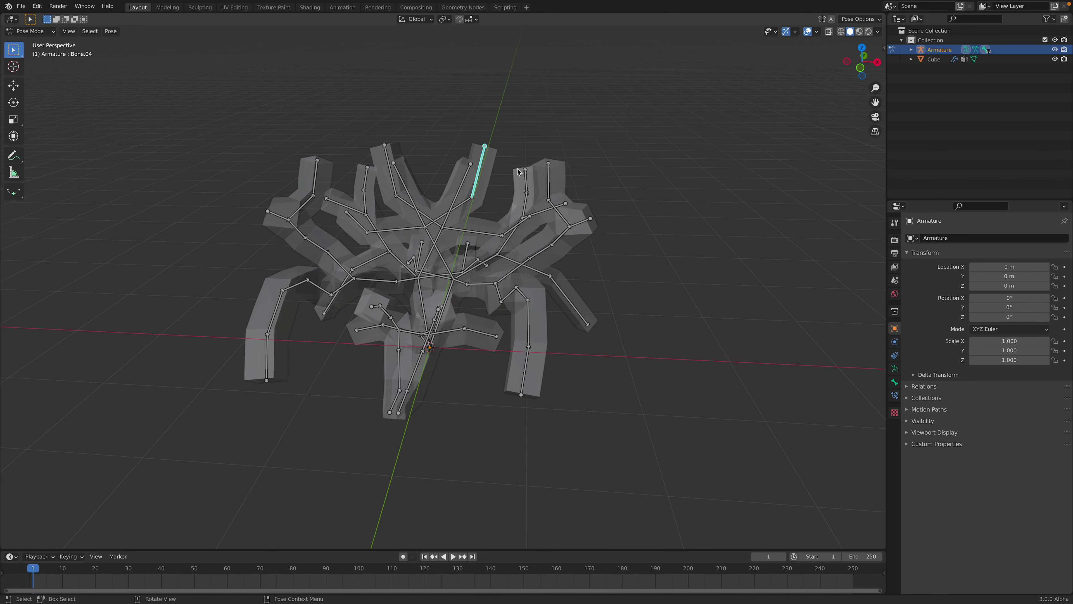
Step: Pose the two tallest central branch tips outward by rotating one tip bone and moving the opposite one
key("r")
left_click(526, 182)
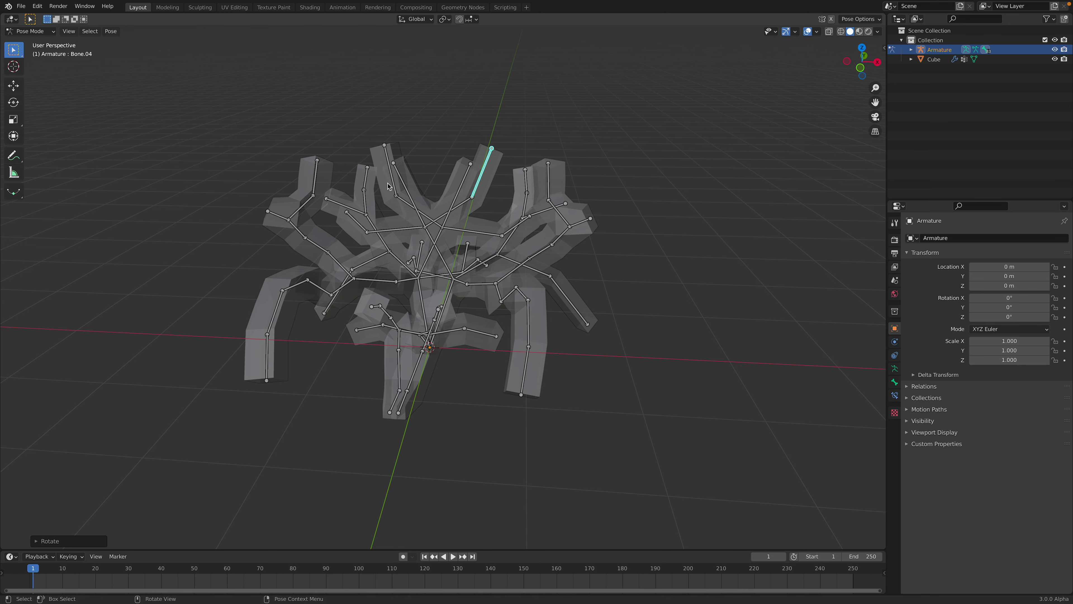
left_click(392, 180)
key("g")
left_click(406, 155)
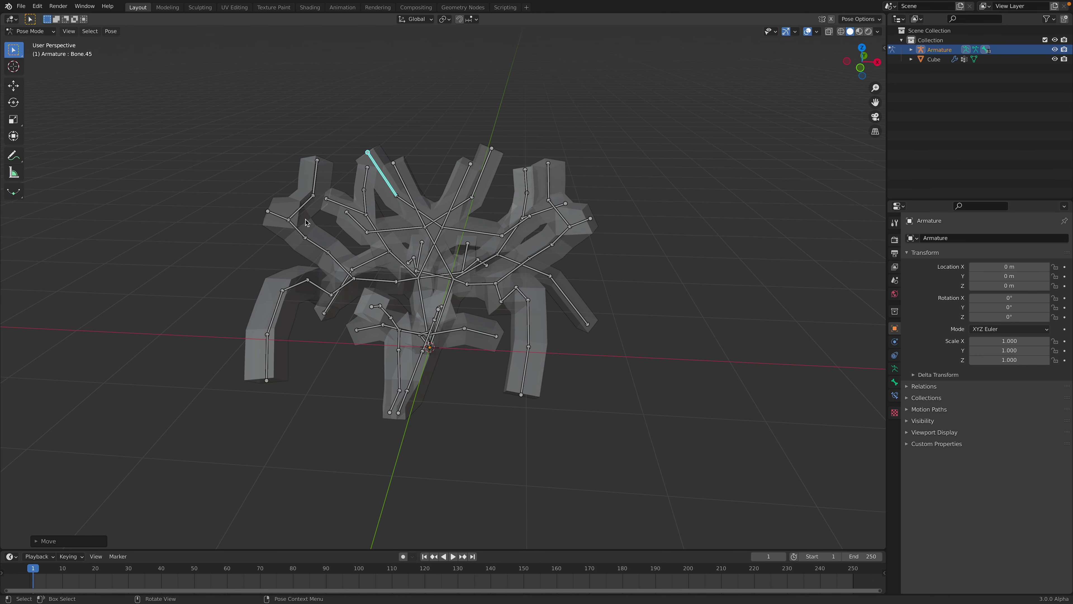
Step: Rotate a bone in the left side branch, an inner left bone, and the upper bone of the right front leg outward
left_click(316, 246)
key("r")
left_click(374, 262)
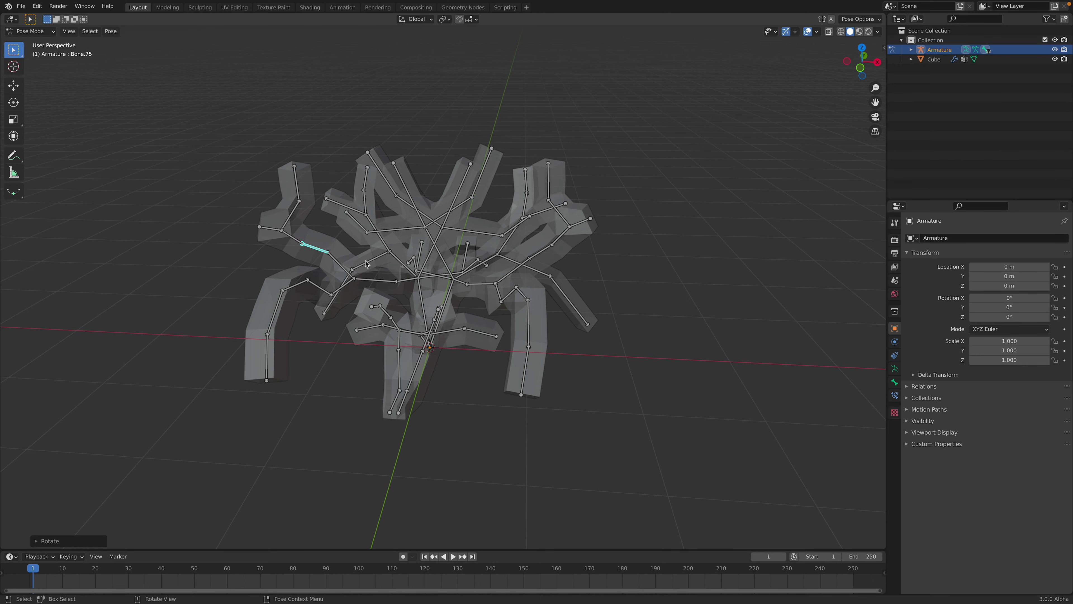
left_click(367, 263)
key("r")
left_click(373, 261)
left_click(522, 296)
key("r")
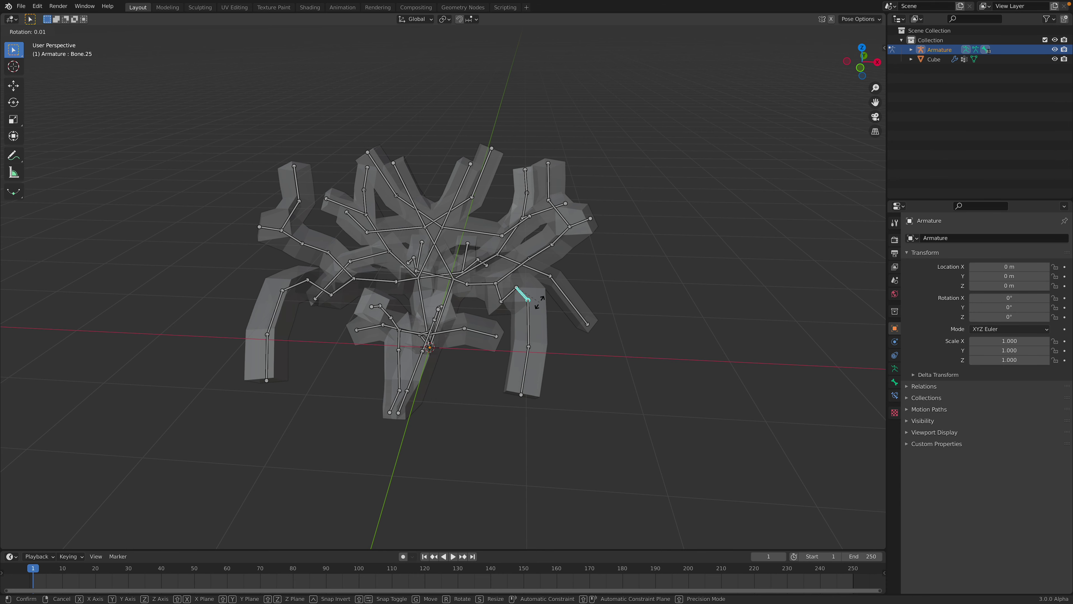
left_click(563, 305)
Step: Return the armature to Object Mode and save the file
left_click(31, 31)
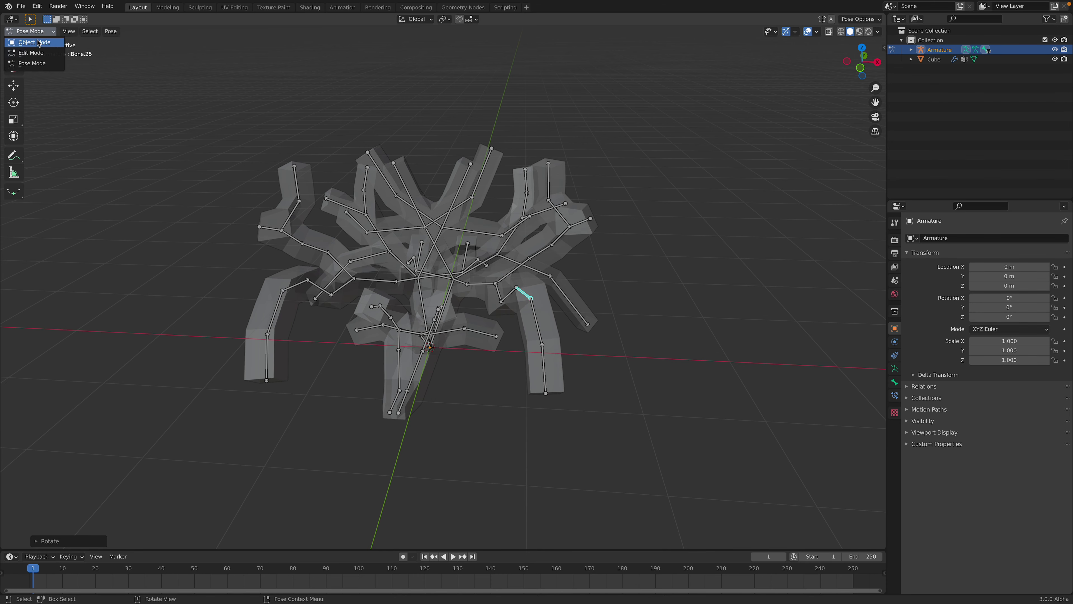
left_click(26, 40)
middle_click_drag(460, 188, 497, 197)
key("ctrl+s")
Step: Add a Geometry Nodes modifier to the branch mesh, after its Armature modifier
left_click(497, 198)
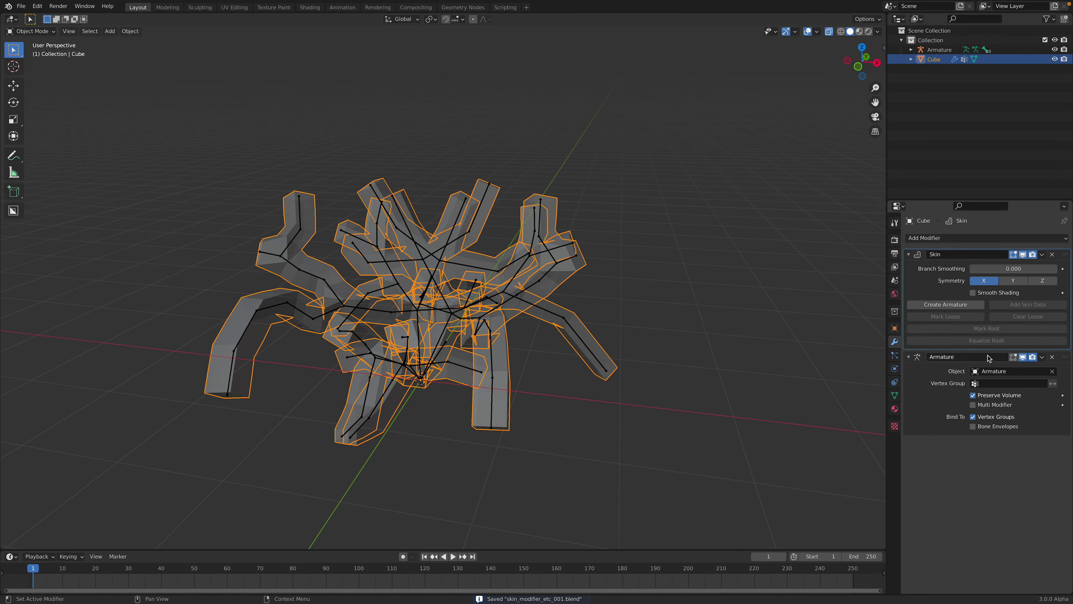
left_click(965, 239)
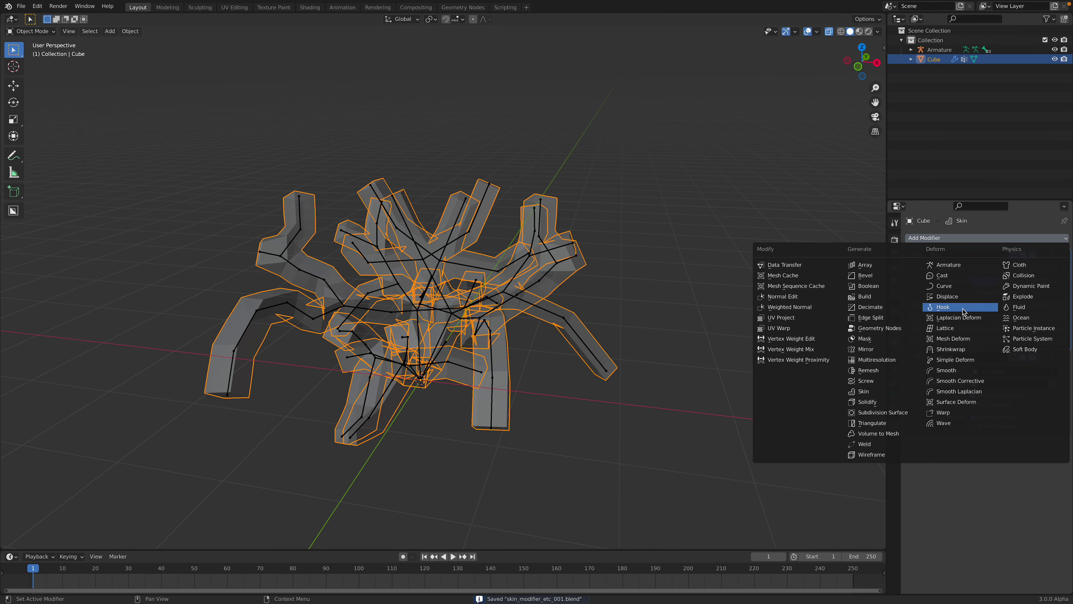
left_click(898, 322)
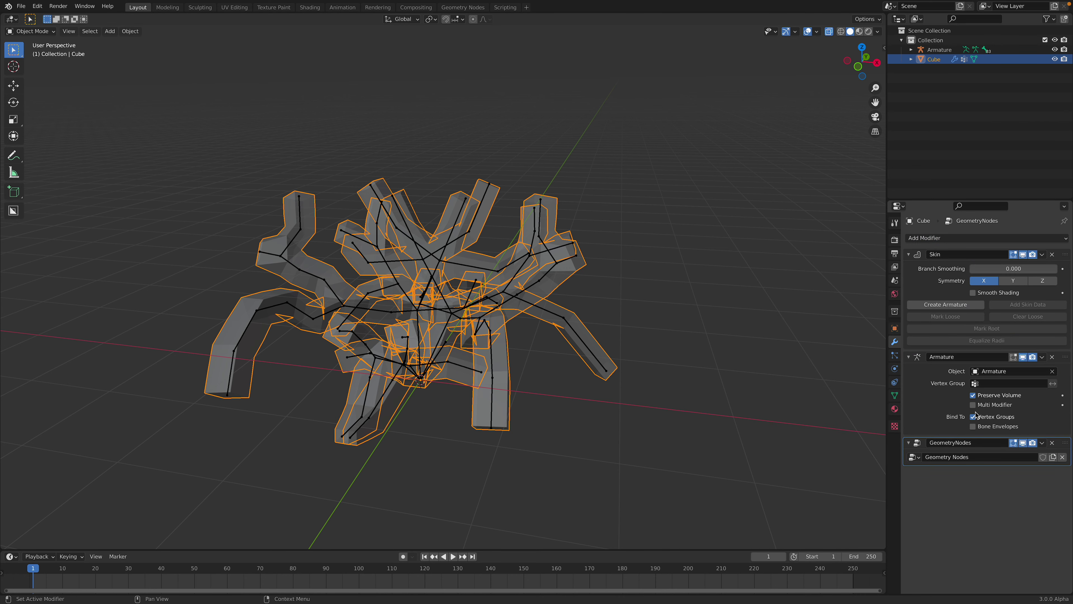
Step: Split the viewport horizontally, disable X-ray in the lower view and make the upper area a Geometry Node Editor
left_click_drag(884, 16, 857, 230)
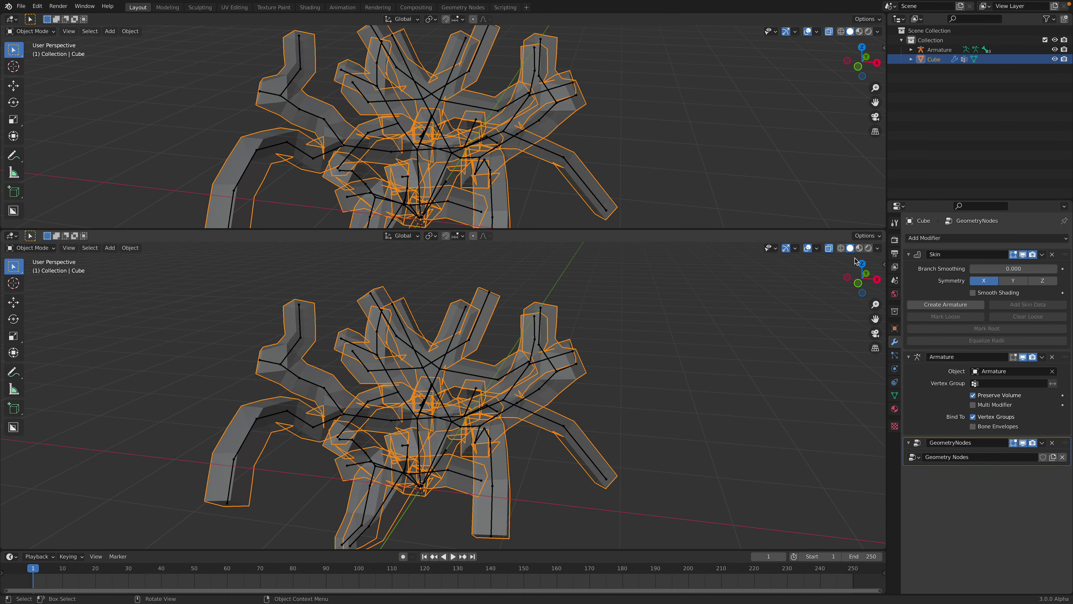
left_click(829, 248)
left_click(11, 19)
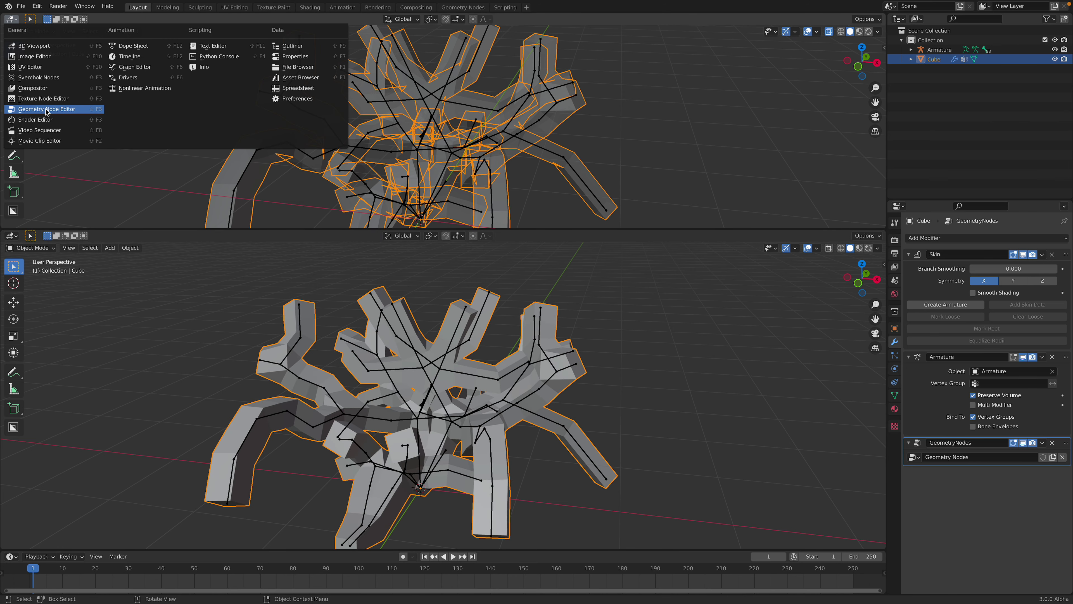
left_click(55, 108)
middle_click_drag(340, 102, 383, 44)
scroll(338, 97, "up", 5)
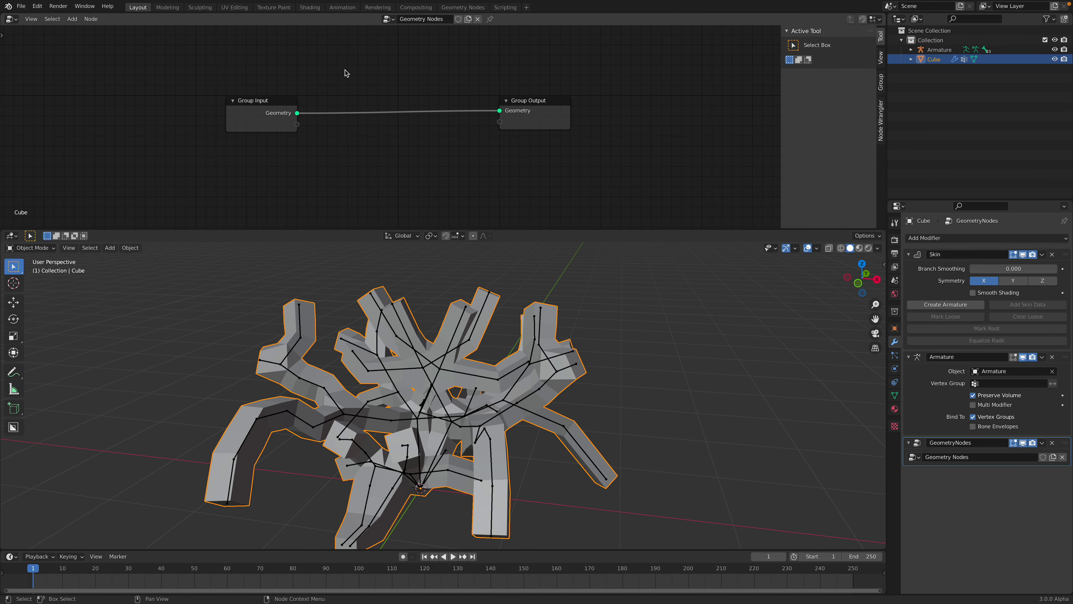
Step: Insert a Point Distribute node between Group Input and Group Output, and move Group Output further away for room
key("shift+a")
left_click(334, 25)
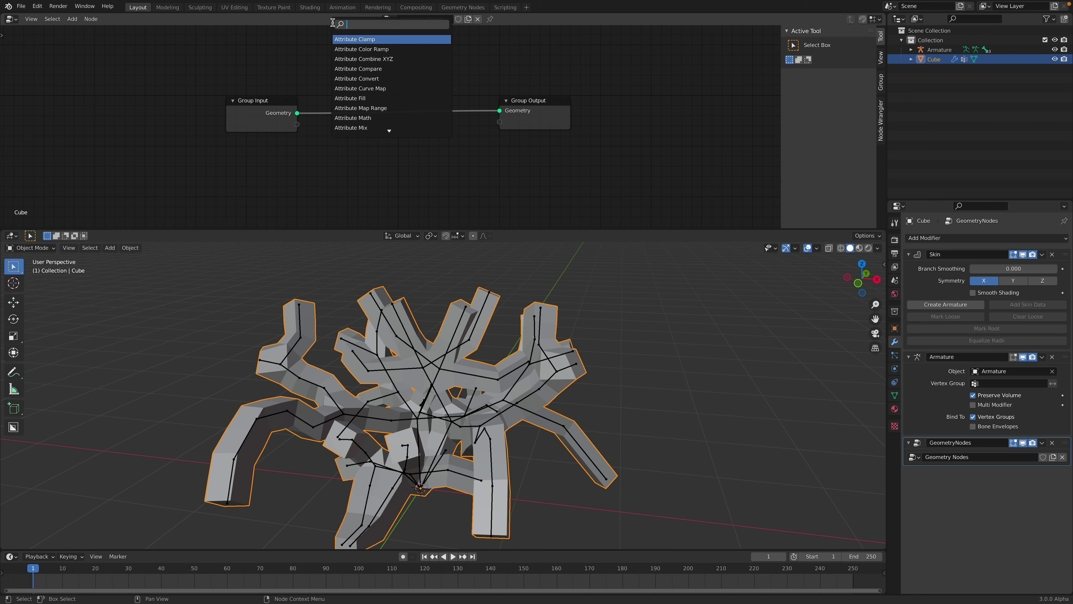
type("point")
key("Return")
left_click(359, 99)
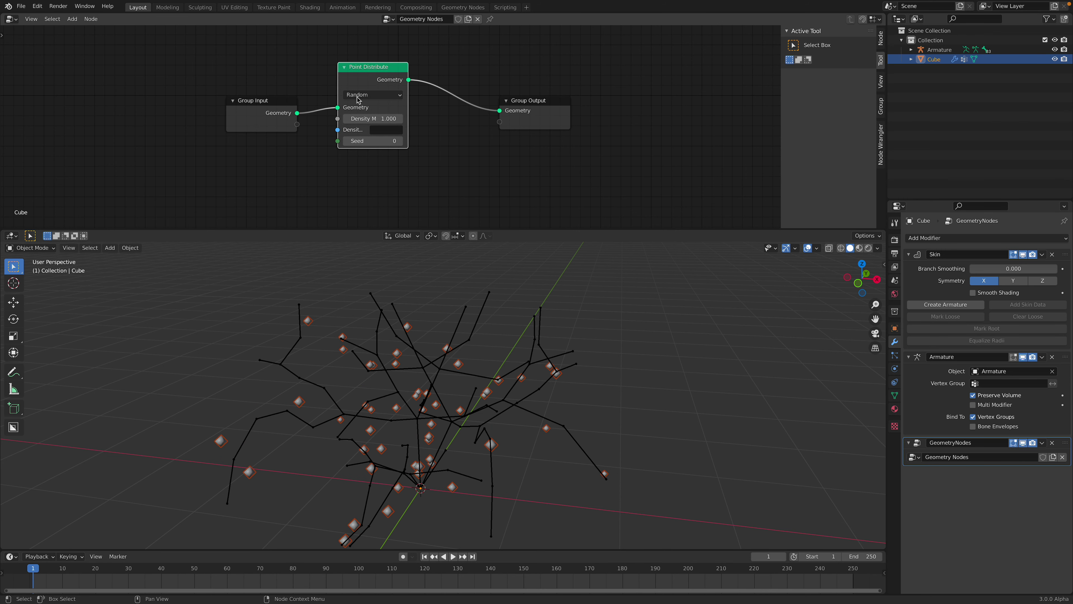
left_click_drag(532, 103, 579, 104)
middle_click_drag(511, 127, 500, 108)
key("shift+a")
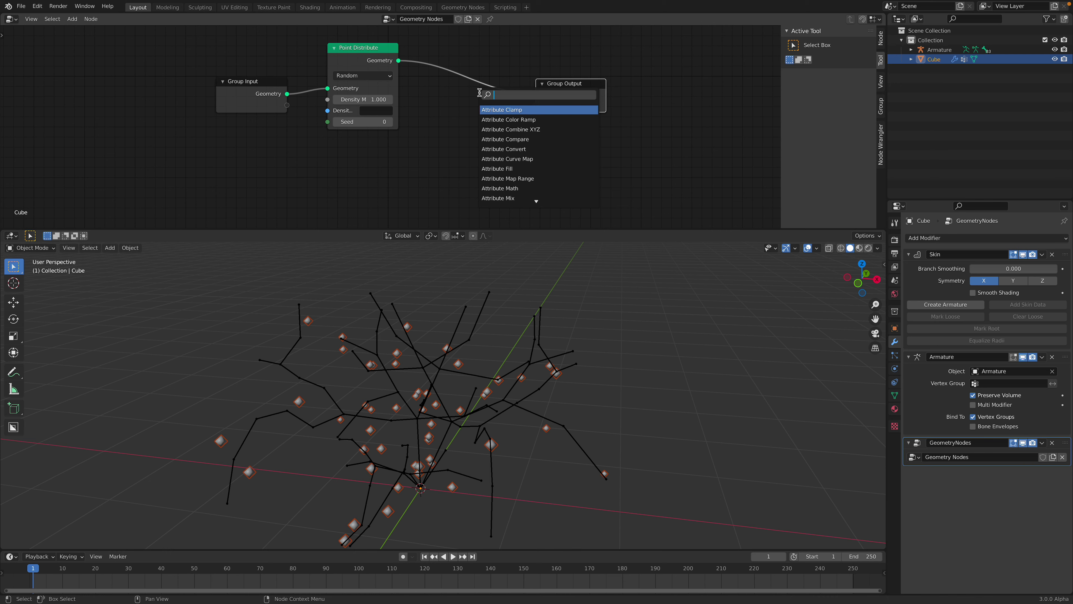
type("po")
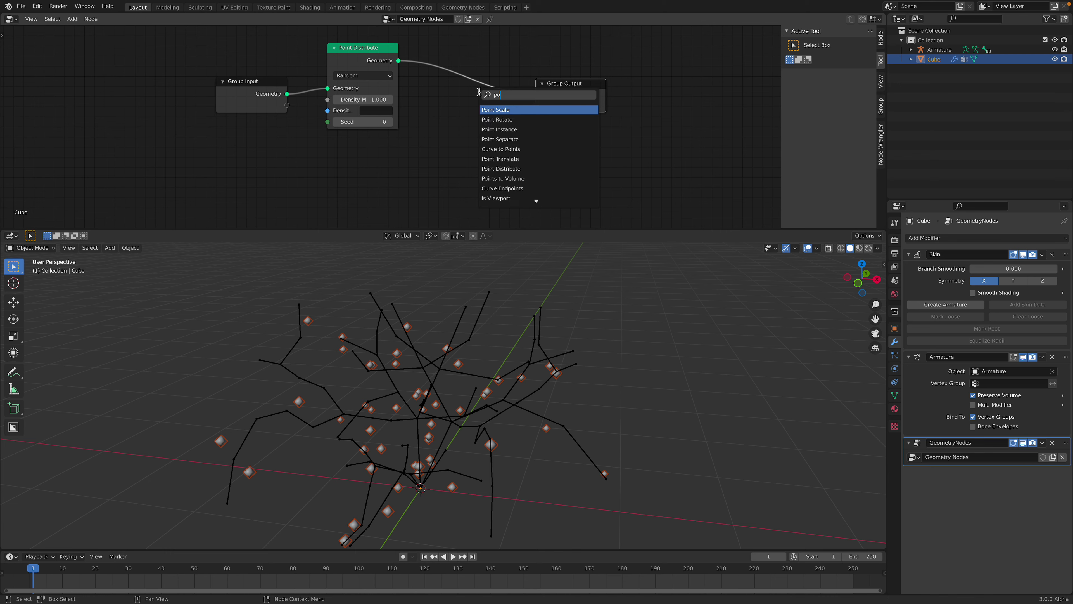
key("Escape")
Step: Set the Point Distribute node's density to 36.4 and check the scattered points
left_click_drag(363, 99, 457, 99)
mouse_move(486, 389)
middle_mouse_down()
mouse_move(519, 419)
mouse_move(485, 393)
middle_mouse_up()
Step: Insert a Point Instance node between Point Distribute and Group Output and set its instance type to Geometry
key("shift+a")
type("s")
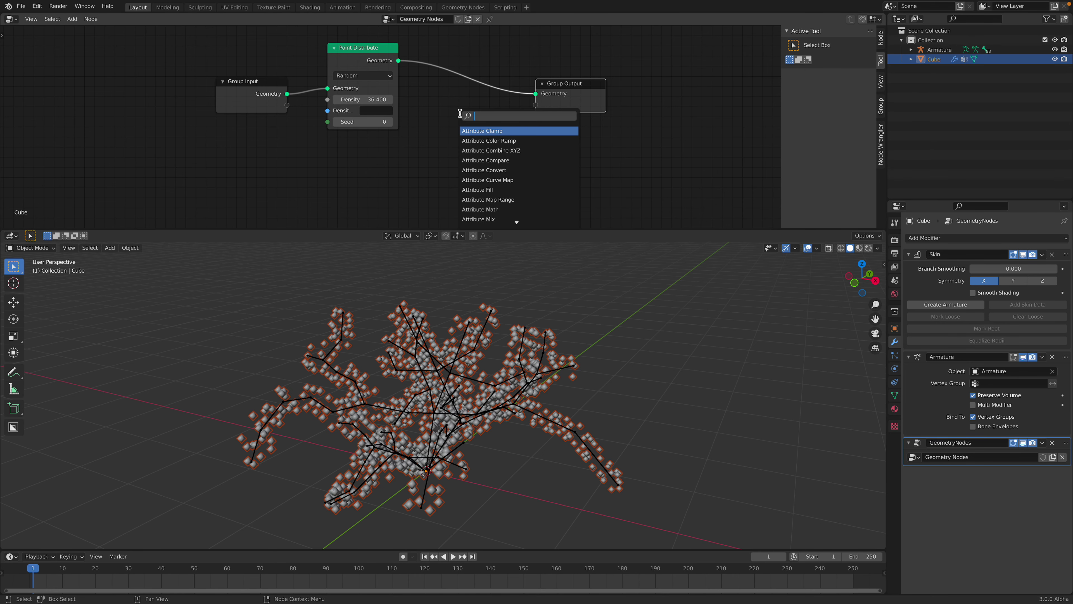
type("inst")
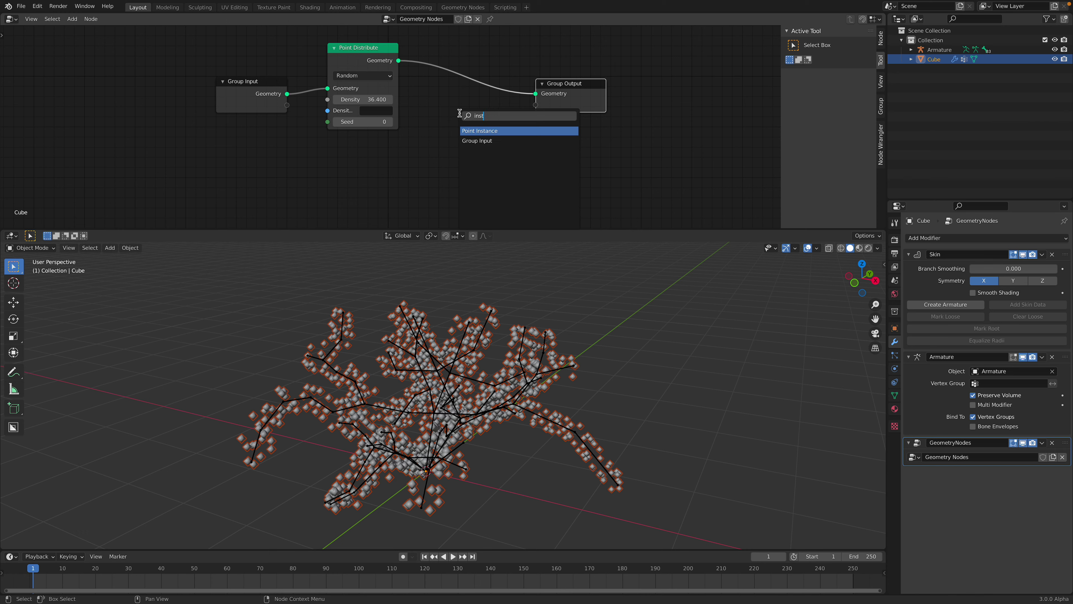
key("Return")
left_click(463, 72)
left_click(492, 99)
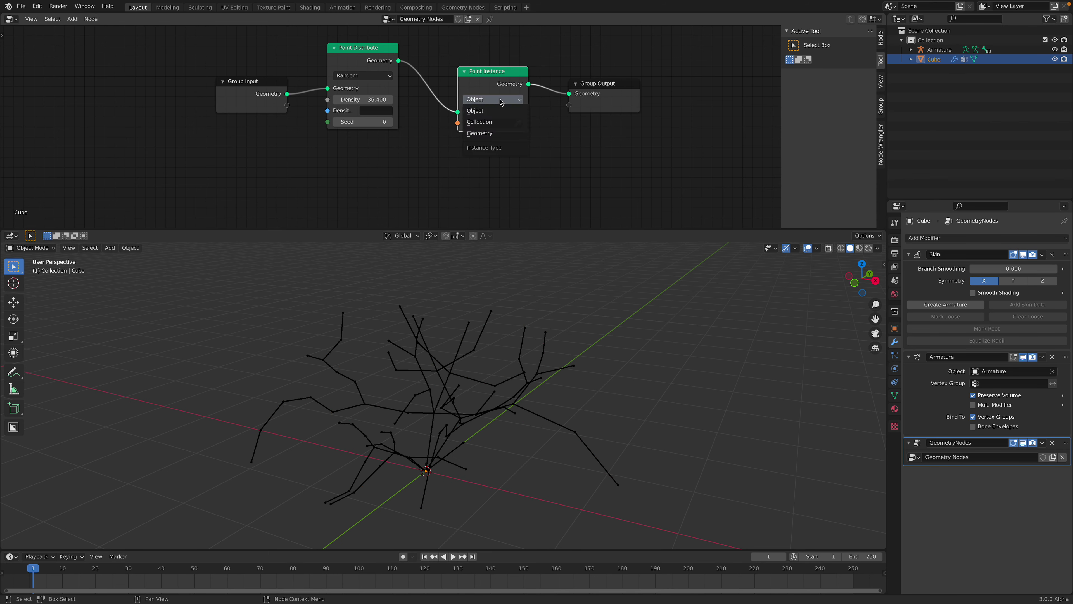
left_click(506, 133)
Step: Add a Cube node, connect it to the Point Instance node's Instance Geometry input, and save the file
middle_click_drag(402, 154, 419, 137)
key("shift+a")
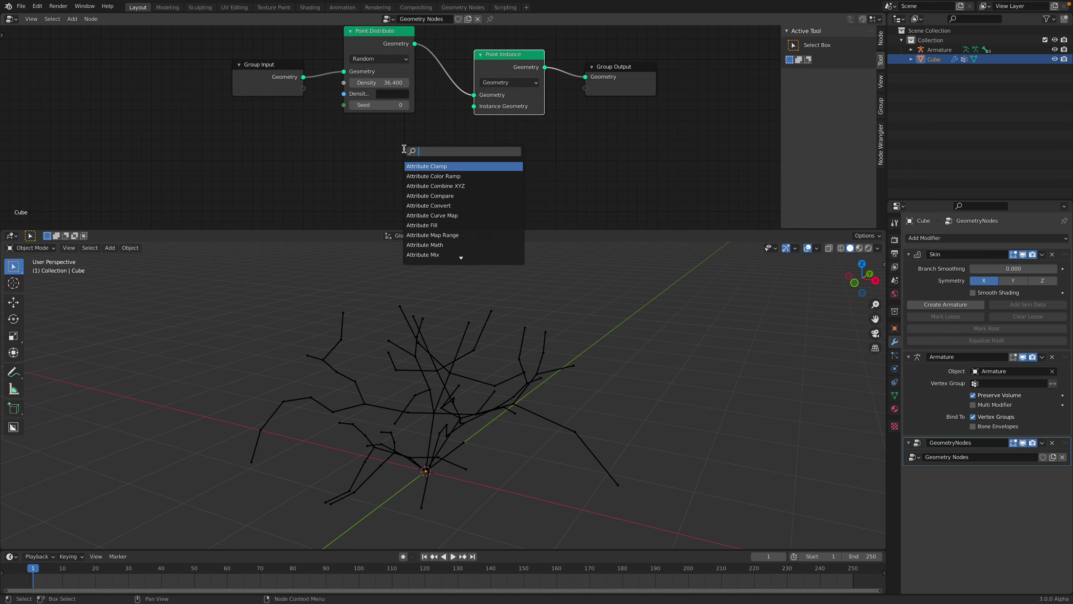
type("box")
key("BackSpace")
key("BackSpace")
key("BackSpace")
type("cube")
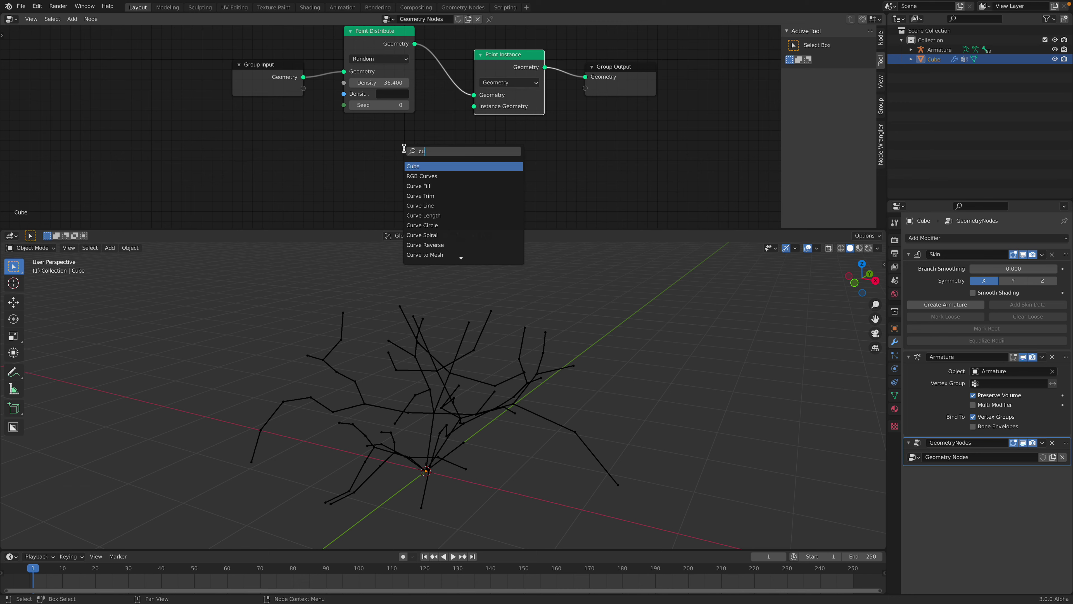
key("Return")
left_click(355, 122)
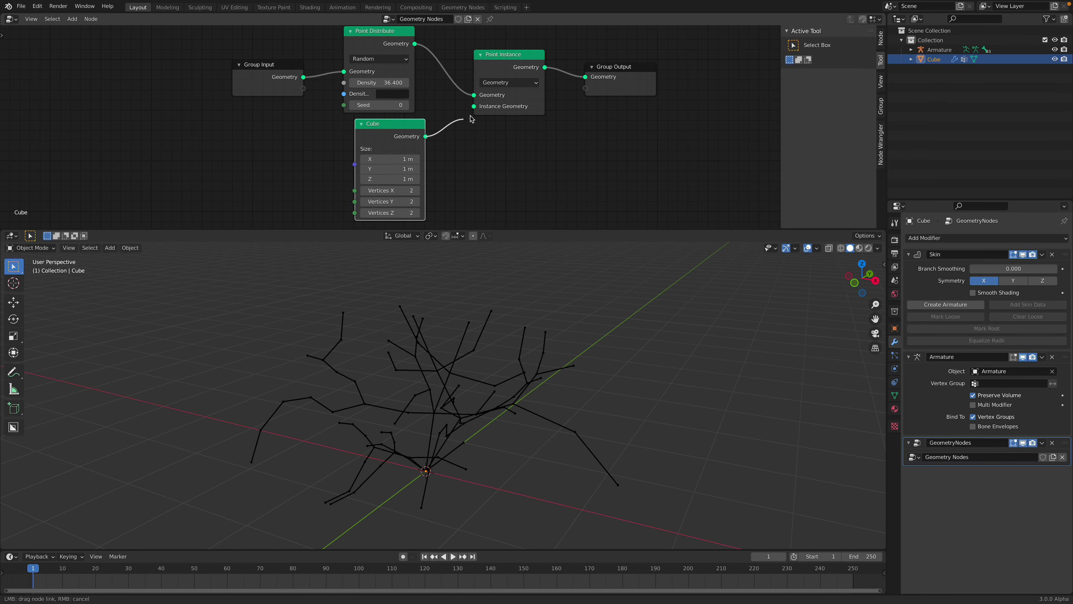
left_click_drag(425, 136, 472, 107)
key("ctrl+s")
Step: Lower the Point Distribute node's density to 34.94 and view the instanced cubes from further back
left_click_drag(383, 83, 363, 82)
scroll(519, 315, "down", 2)
middle_click_drag(519, 316, 521, 317)
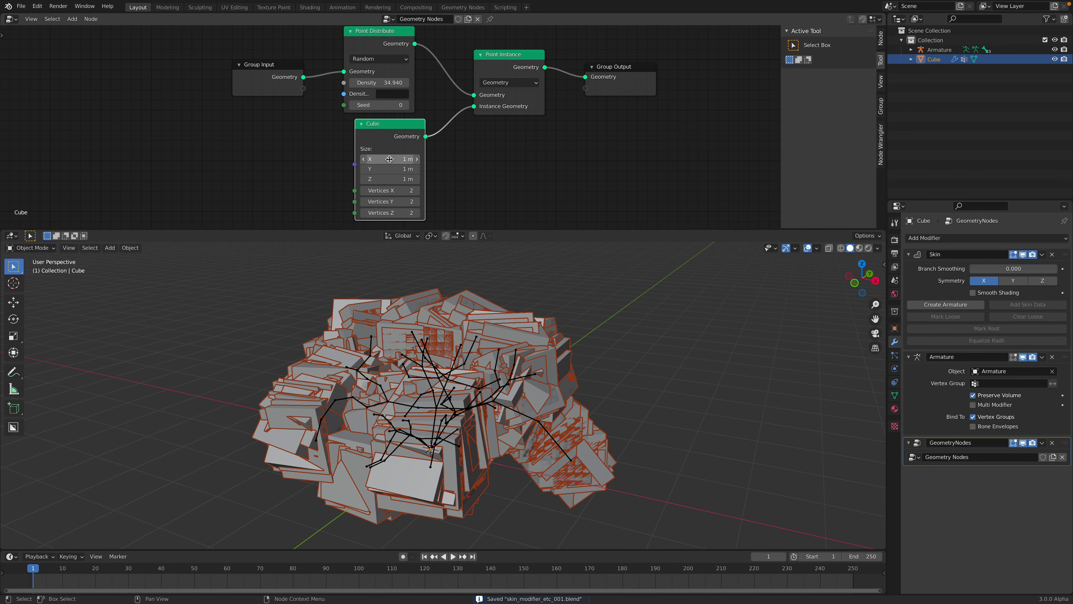
Step: Set the Cube node's X, Y and Z size to 0.12 m, deselect the object, and save the file
left_click_drag(395, 159, 349, 179)
mouse_move(551, 348)
middle_mouse_down()
mouse_move(598, 353)
mouse_move(554, 361)
middle_mouse_up()
scroll(593, 353, "up", 3)
left_click(596, 365)
key("ctrl+s")
middle_click_drag(594, 397, 486, 322)
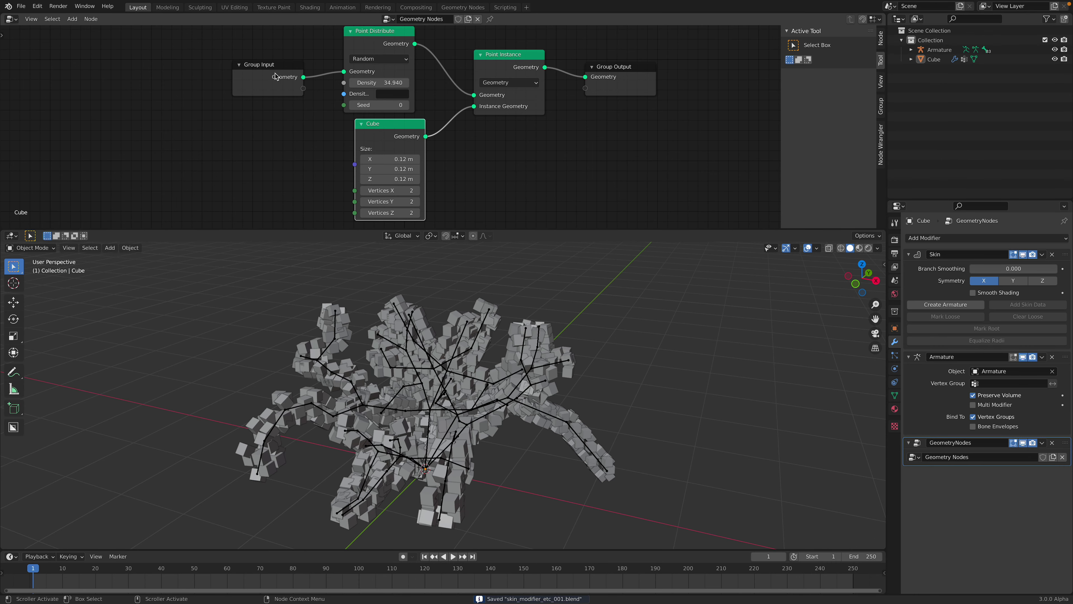
Step: Set the Cube node's Z size to 0.22 m and space Group Input and Point Distribute away from the other nodes
left_click_drag(276, 77, 224, 69)
left_click_drag(382, 178, 400, 179)
middle_click_drag(372, 59, 369, 111)
left_click_drag(355, 90, 307, 79)
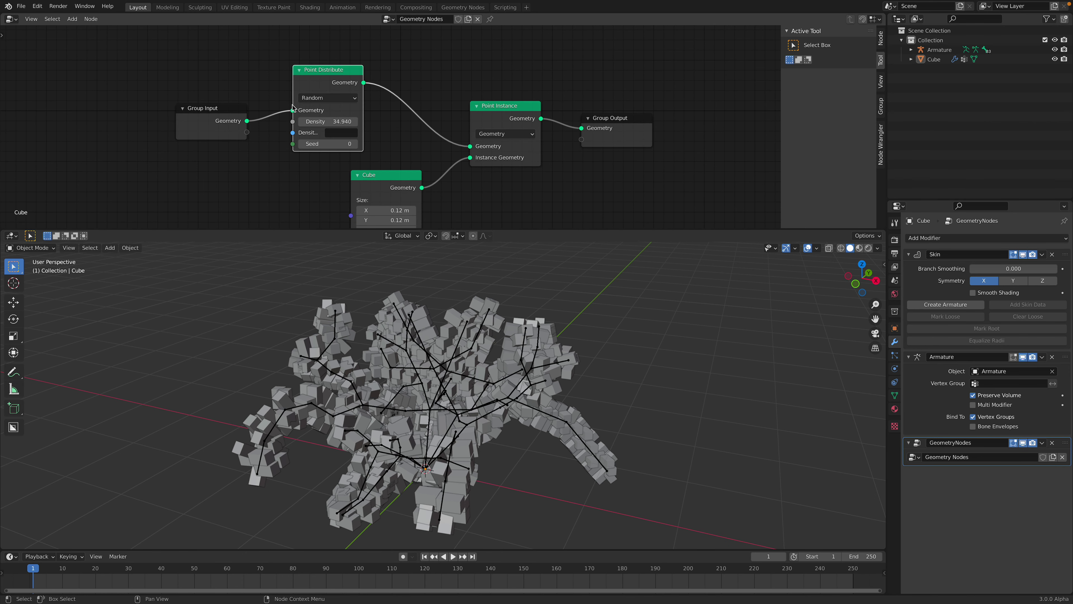
left_click_drag(223, 107, 184, 109)
Step: Insert an Align Rotation to Vector node between Point Distribute and Point Instance, and set its axis to Z
key("shift+a")
left_click(415, 97)
type("rota")
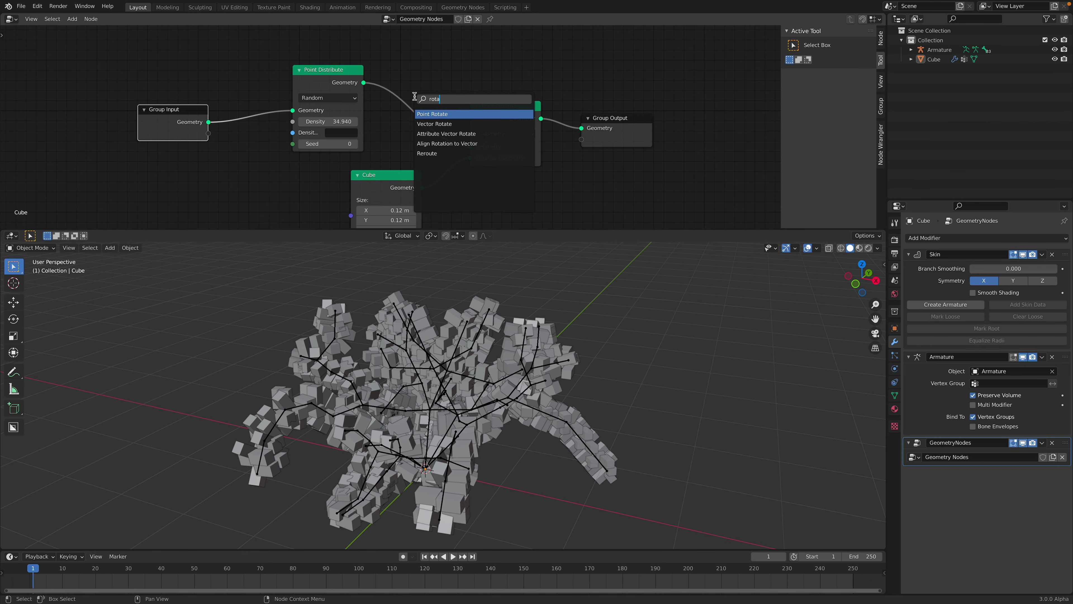
key("Down")
key("Down")
key("Down")
key("Return")
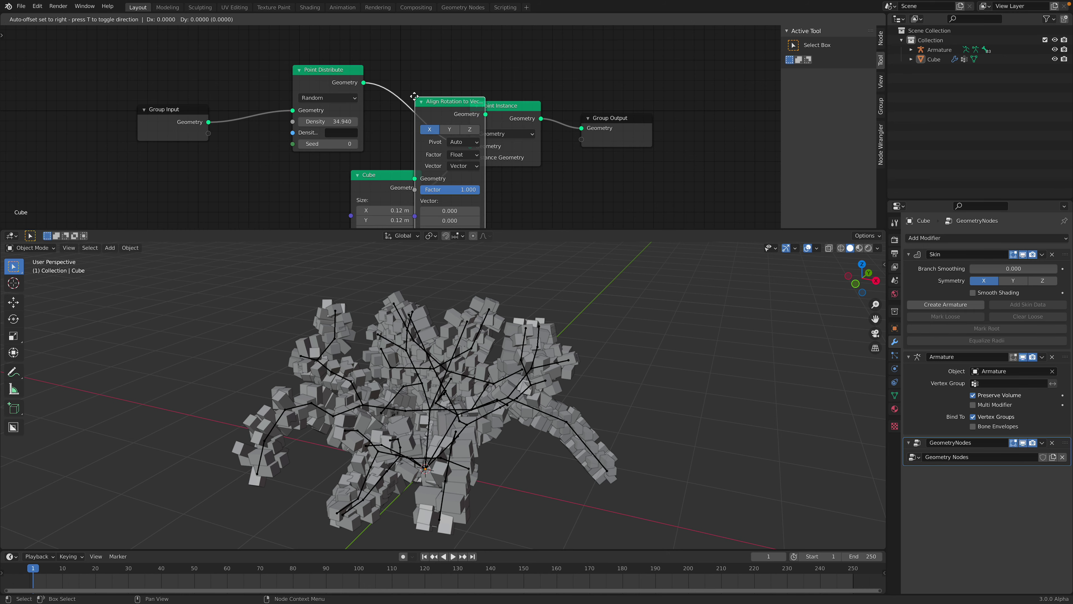
left_click(438, 106)
left_click(440, 86)
left_click(460, 87)
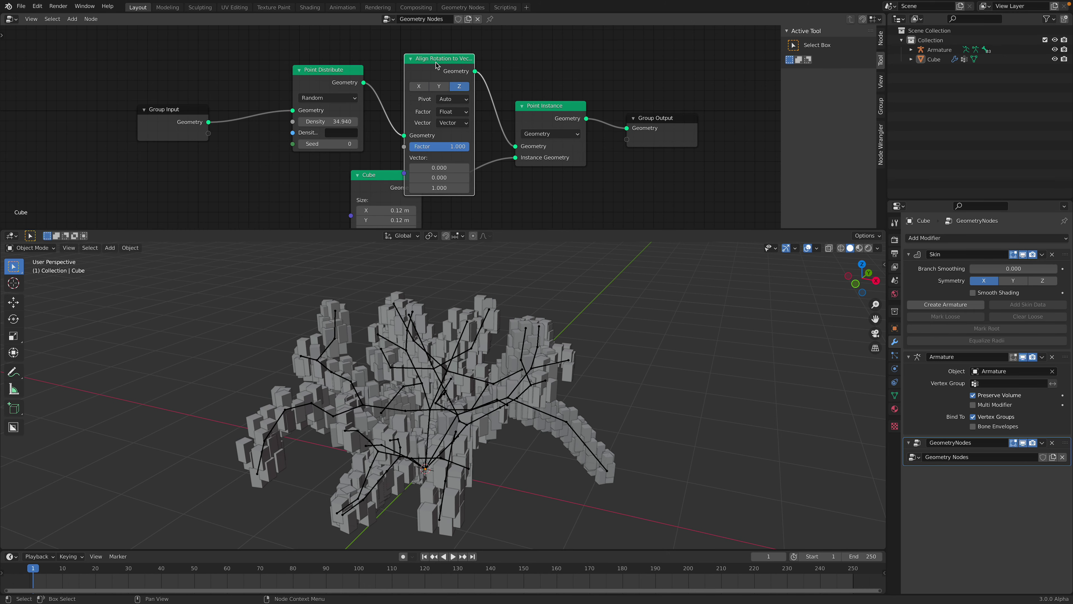
Step: Change the Align Rotation to Vector node's vector type to Attribute and use the normal attribute
left_click_drag(436, 63, 421, 48)
middle_click_drag(423, 304, 442, 280)
left_click(434, 110)
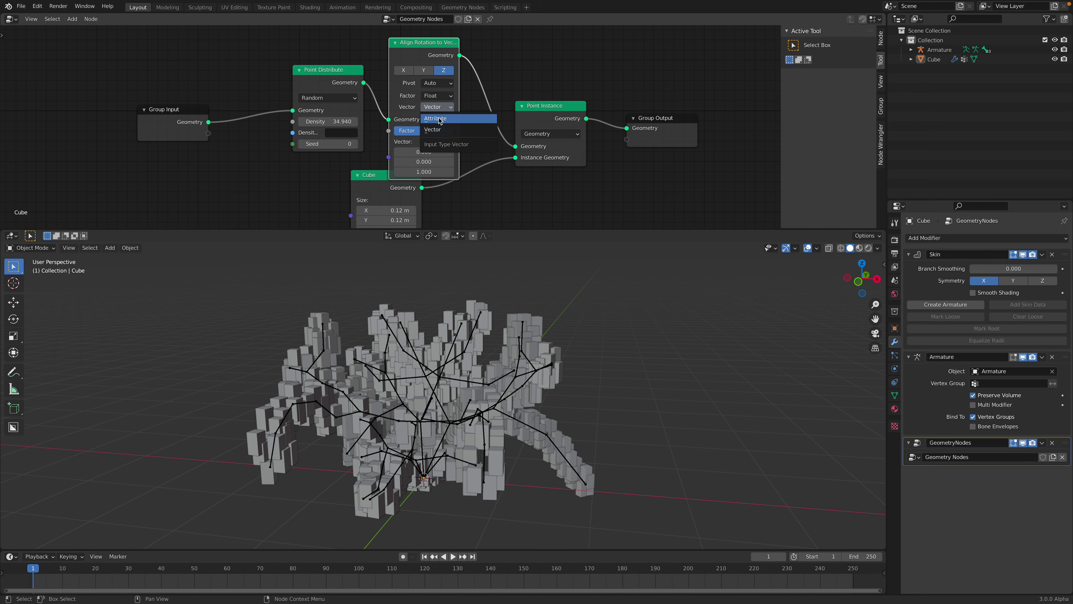
left_click(443, 128)
left_click(439, 142)
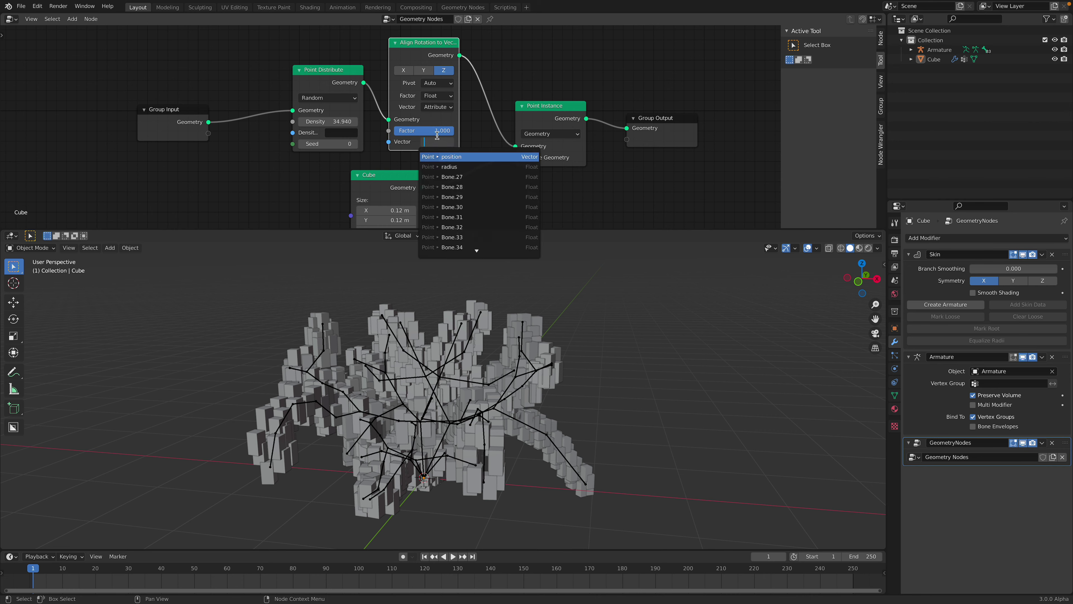
type("norma")
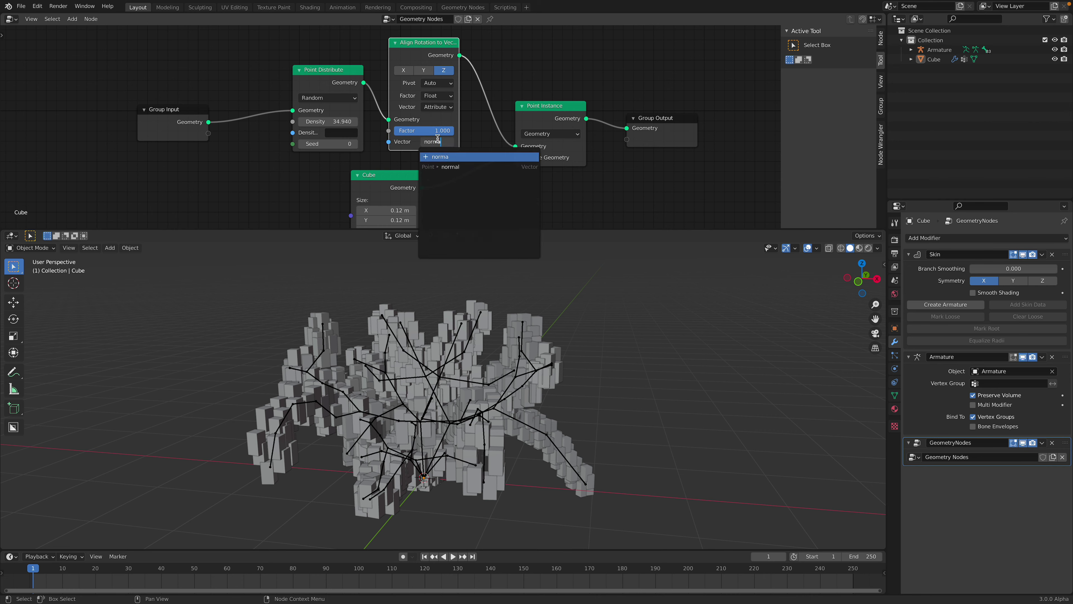
type("l")
key("Return")
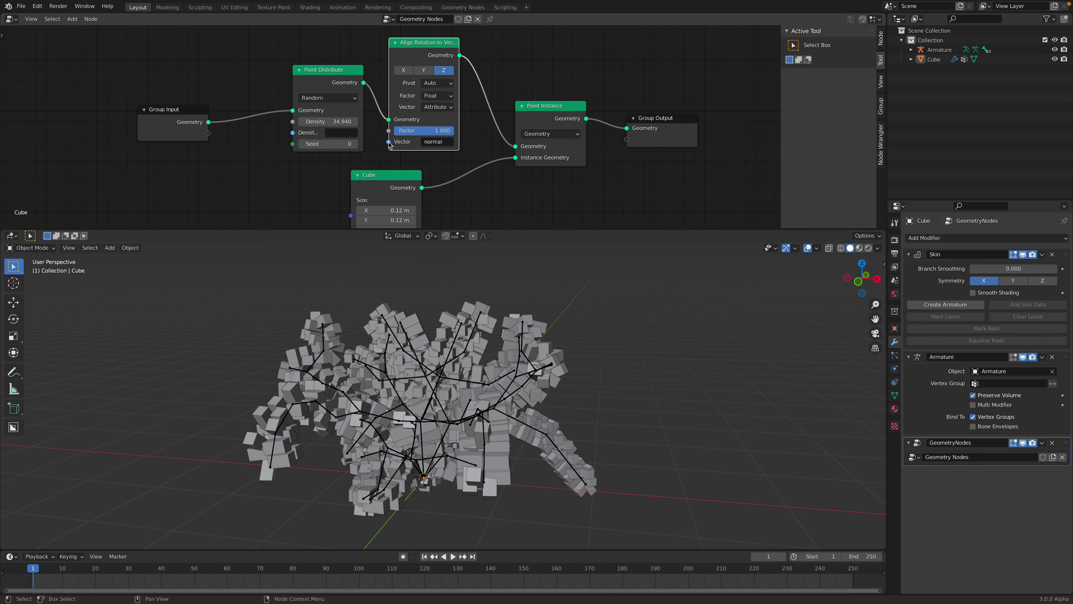
Step: Set the Point Distribute node's density to 35.06 and save the file
left_click_drag(344, 123, 347, 122)
middle_click_drag(415, 142, 418, 79)
key("ctrl+s")
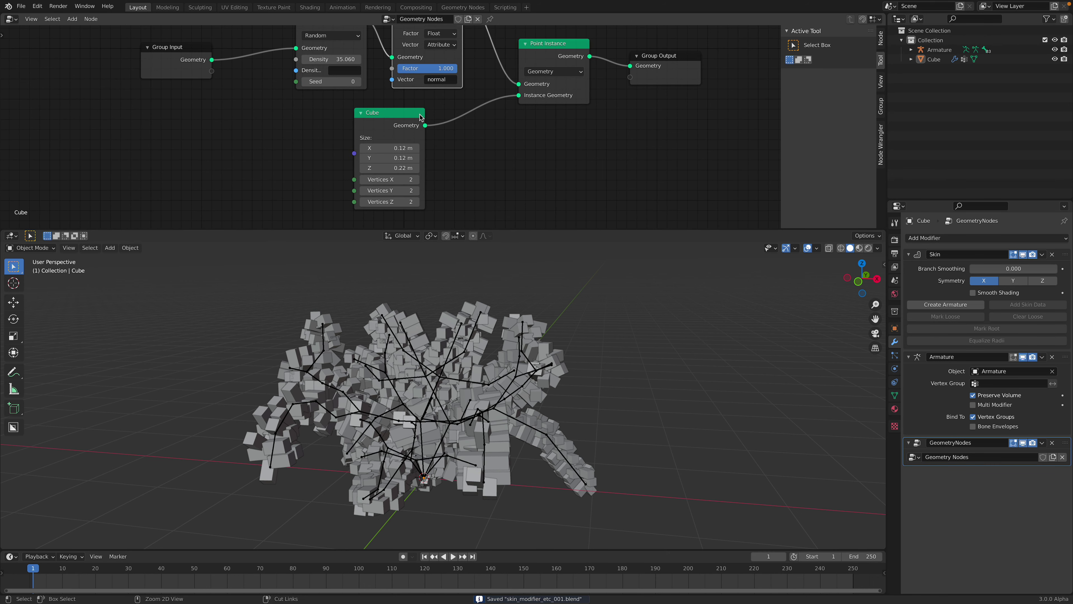
Step: Delete the Cube node from the node tree
mouse_move(395, 120)
left_mouse_down()
mouse_move(427, 119)
mouse_move(407, 125)
left_mouse_up()
key("x")
key("shift+a")
left_click(406, 125)
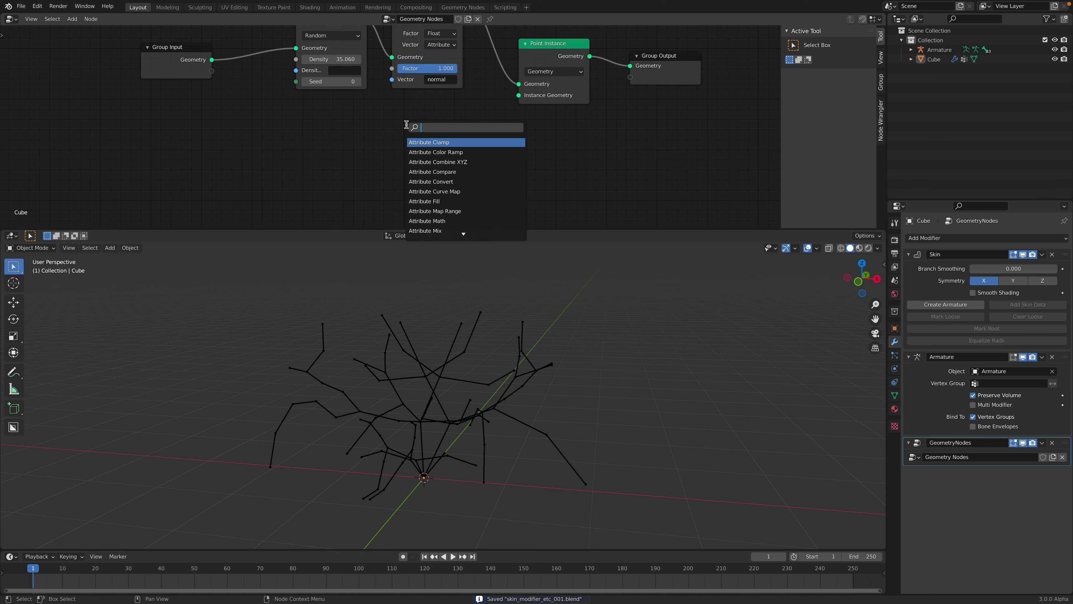
type("cy")
key("Return")
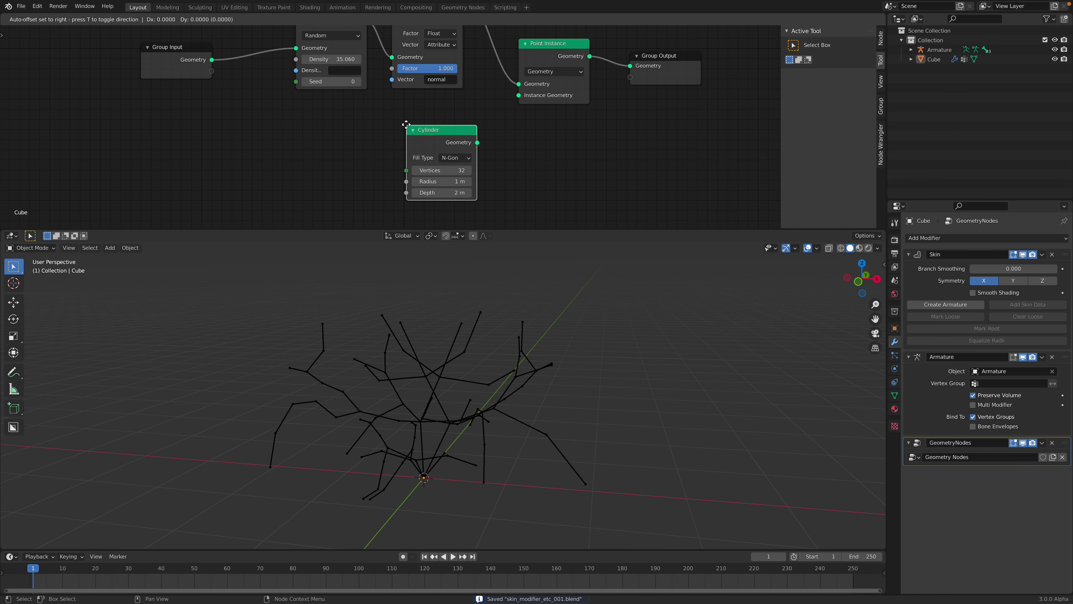
left_click(380, 122)
key("x")
Step: Add a Cone node and connect its geometry to the Point Instance node's Instance Geometry input
key("shift+a")
left_click(408, 131)
type("cone")
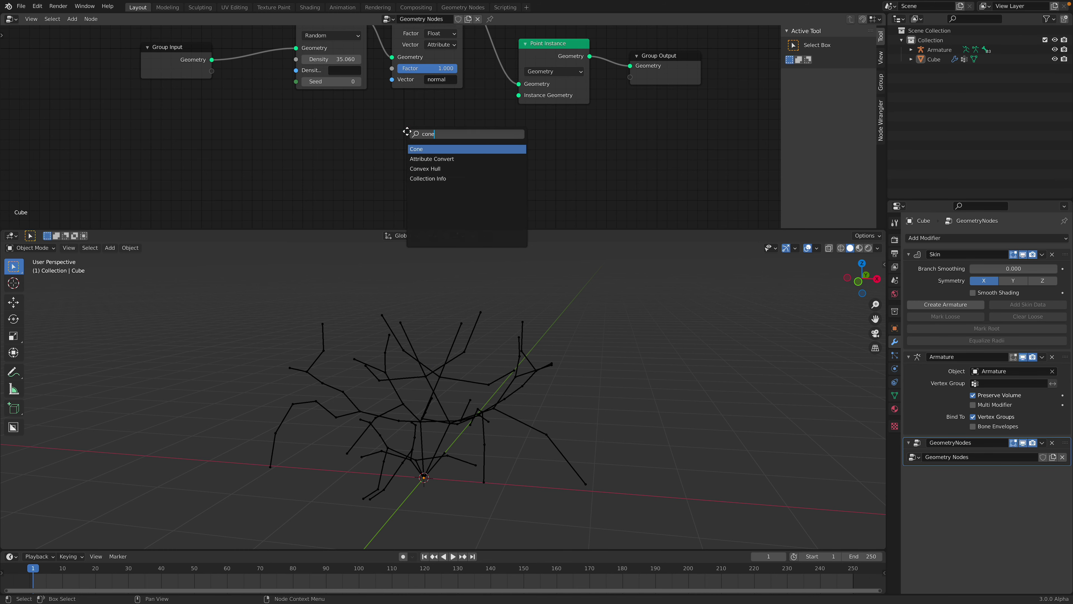
key("Return")
left_click(483, 138)
left_click_drag(468, 135, 518, 96)
Step: Set the Cone node to 8 vertices, top radius 0.08 m, bottom radius 0.1 m and depth 0.1 m, and save the file
left_click(456, 164)
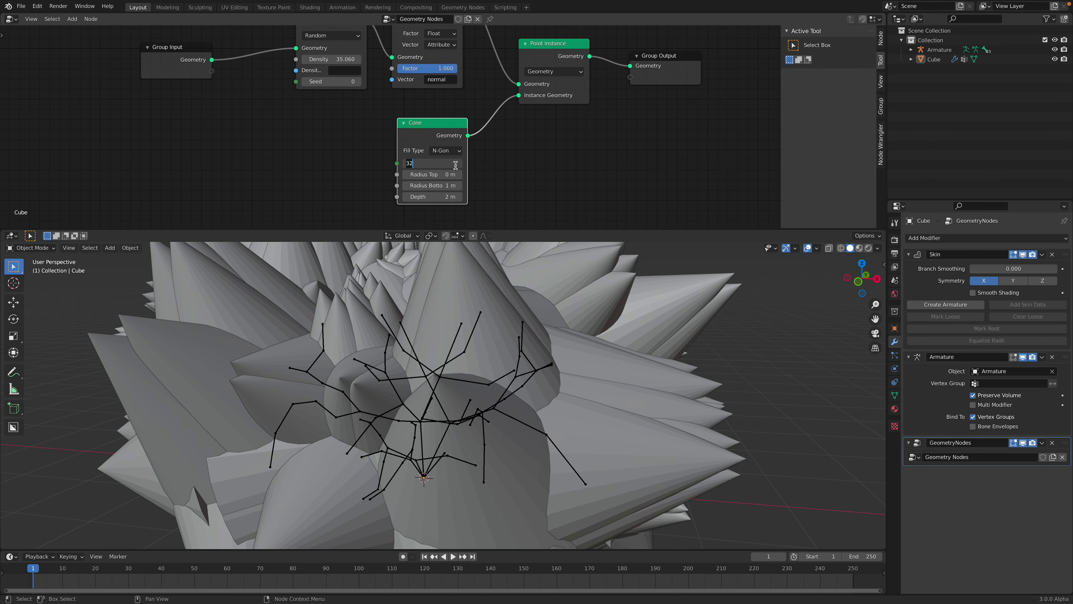
type("8")
key("Return")
scroll(520, 333, "down", 2)
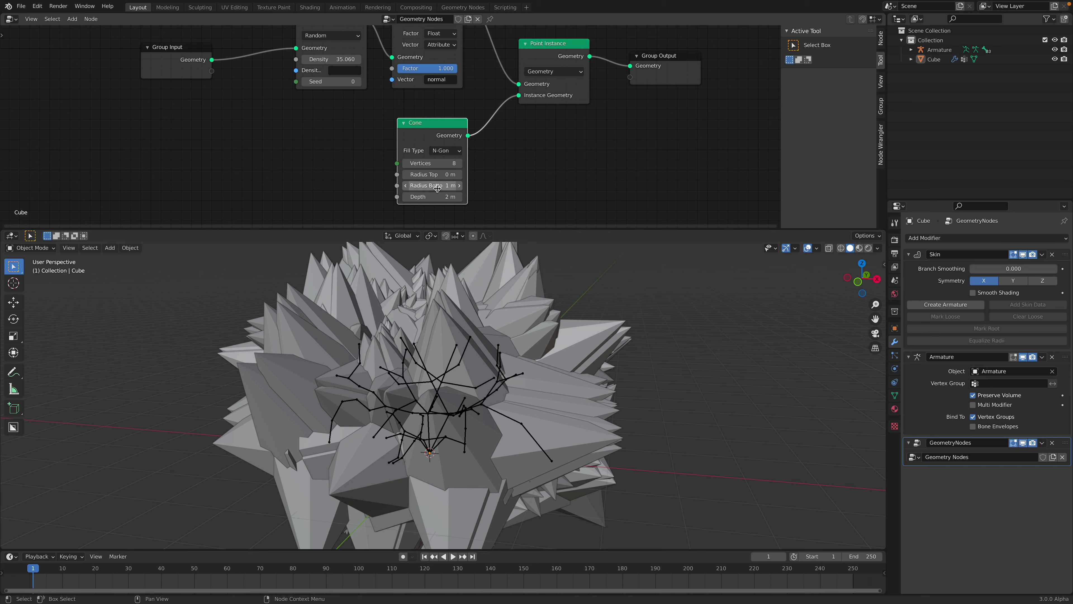
left_click_drag(435, 185, 410, 186)
middle_click_drag(475, 359, 492, 396)
scroll(486, 382, "up", 2)
middle_click_drag(469, 329, 431, 330)
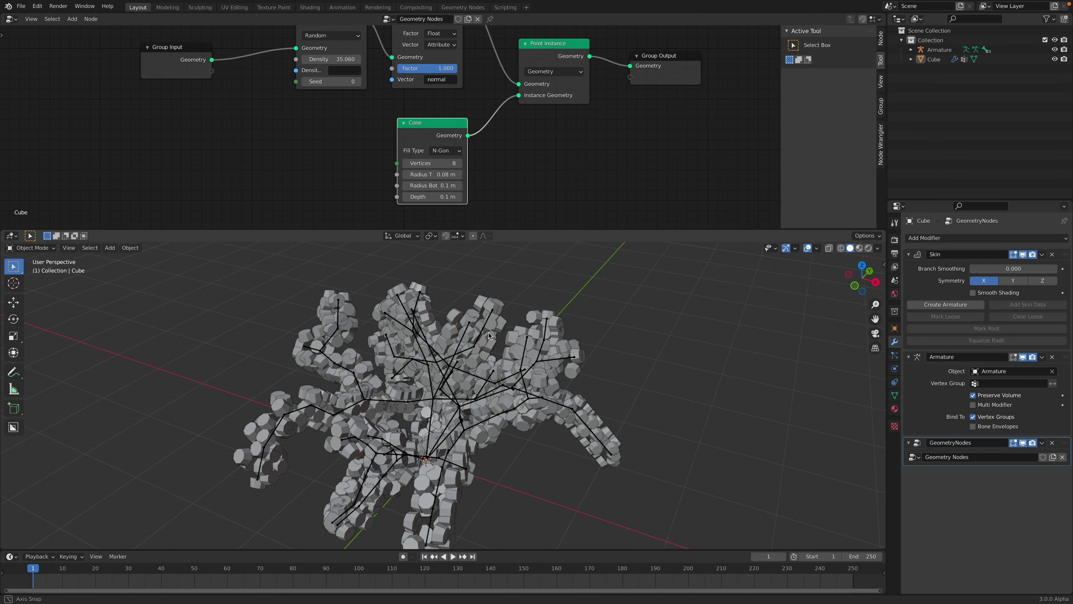
key("ctrl+s")
Step: Check the Point Distribute node's distribution methods, keep Random, and set the density to 34.92
middle_click_drag(438, 105, 447, 130)
left_click(343, 62)
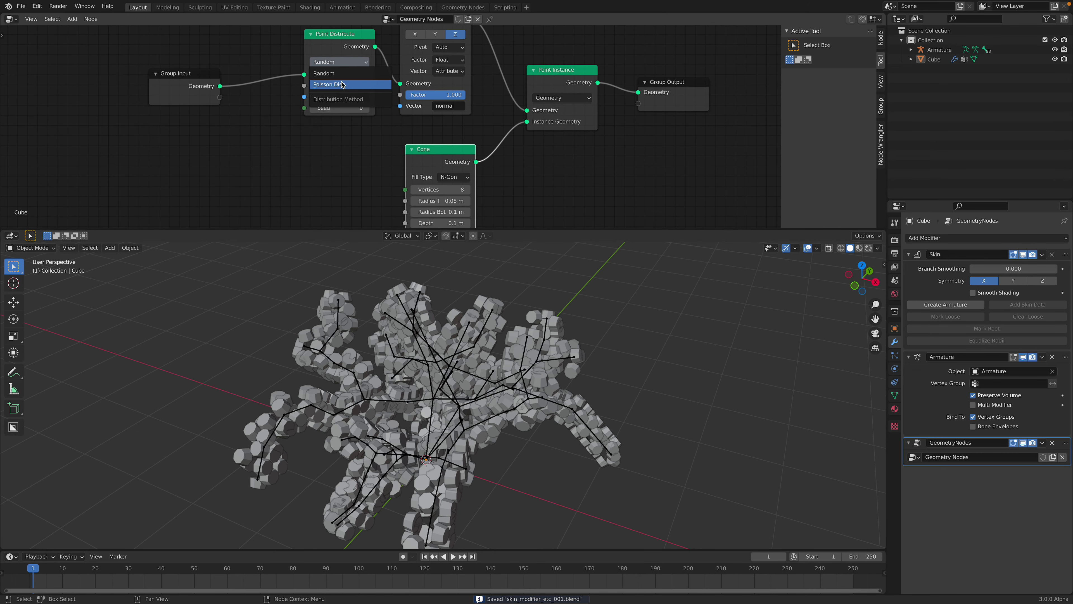
middle_click_drag(381, 346, 412, 338)
left_click_drag(339, 85, 337, 85, "shift")
Step: Spread out the Point Distribute, Group Input, Point Instance and Group Output nodes to make room in the tree
middle_click_drag(338, 86, 340, 116)
left_click_drag(349, 79, 286, 73)
left_click_drag(200, 100, 171, 100)
middle_click_drag(520, 98, 483, 121)
left_click_drag(534, 125, 565, 120)
left_click_drag(634, 138, 690, 138)
Step: Insert a Point Scale node between Align Rotation to Vector and Point Instance
key("shift+a")
type("s")
type("point ra")
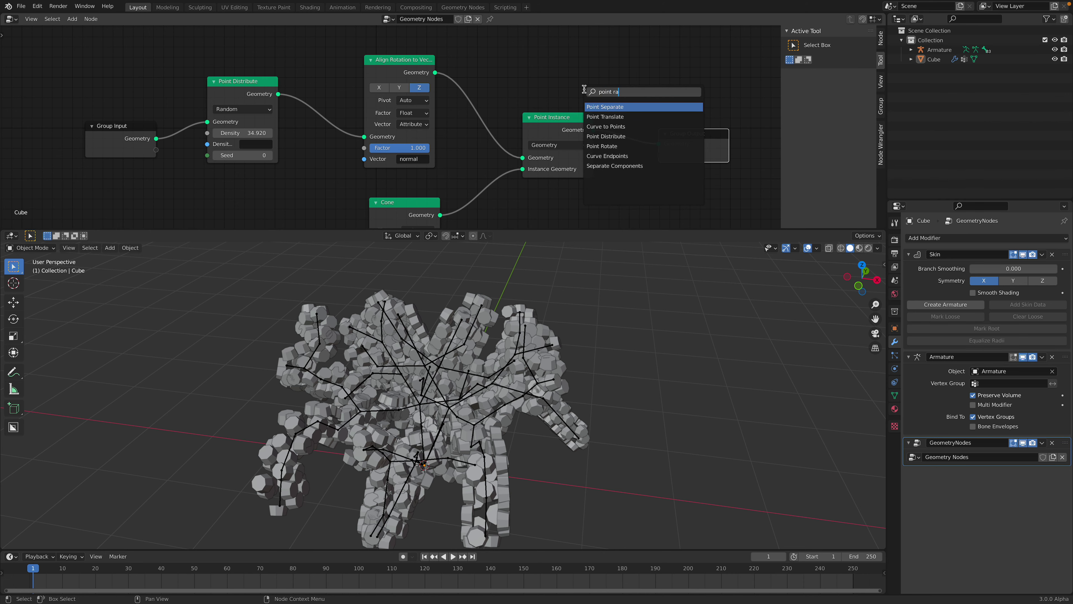
key("BackSpace")
key("BackSpace")
key("BackSpace")
key("BackSpace")
key("BackSpace")
key("BackSpace")
key("BackSpace")
key("BackSpace")
type("scale")
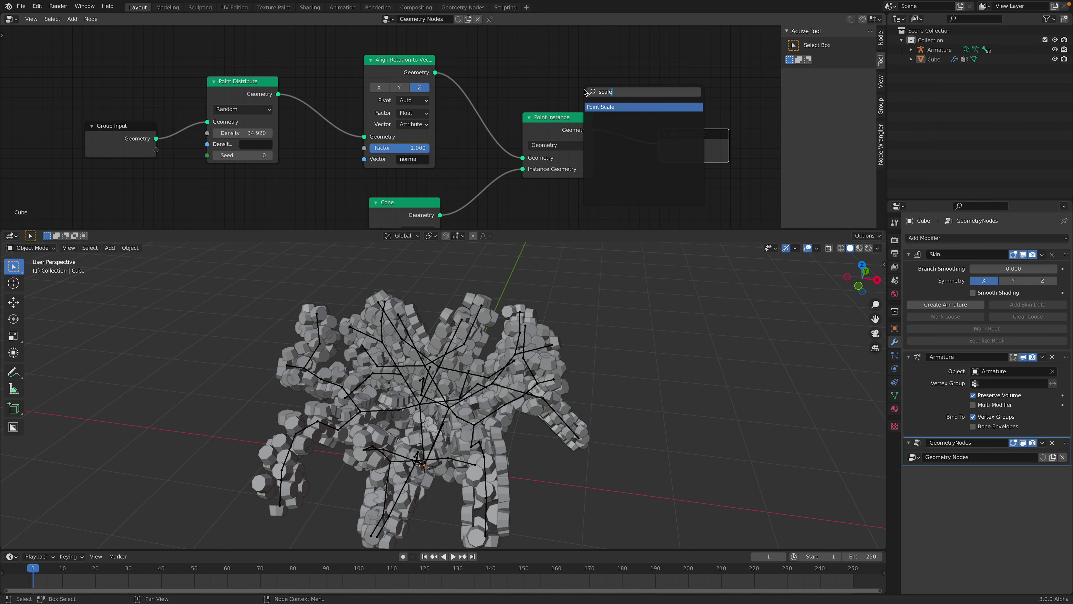
key("Return")
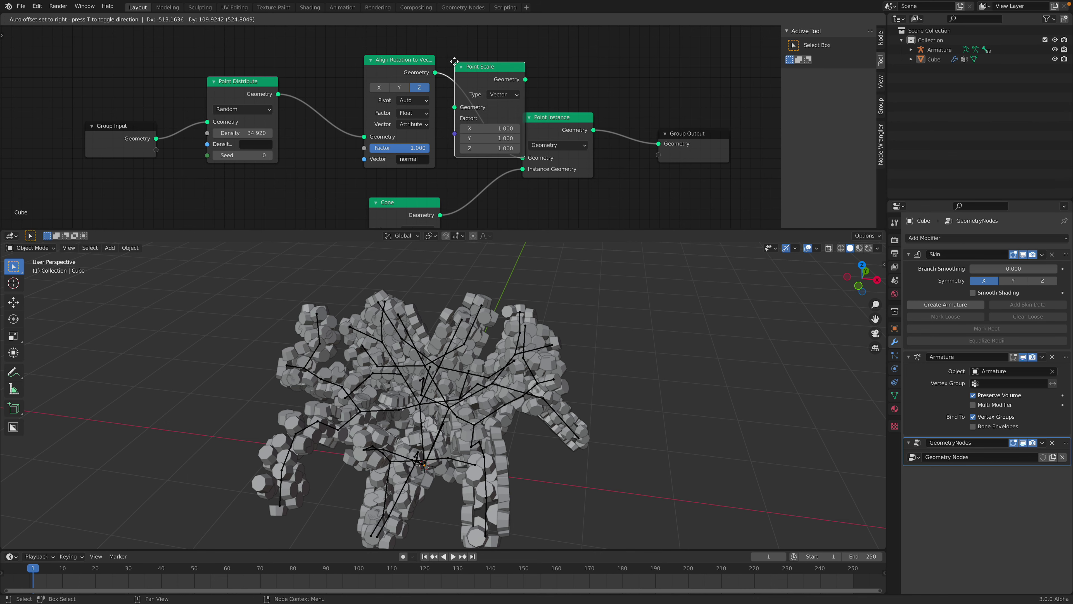
left_click(513, 133)
Step: Set the Point Scale factor to 0.54 on all three axes and the Cone node's top radius to 0.06 m
mouse_move(513, 133)
left_mouse_down("shift")
mouse_move(513, 149)
mouse_move(469, 149)
mouse_move(528, 129)
left_mouse_up("shift")
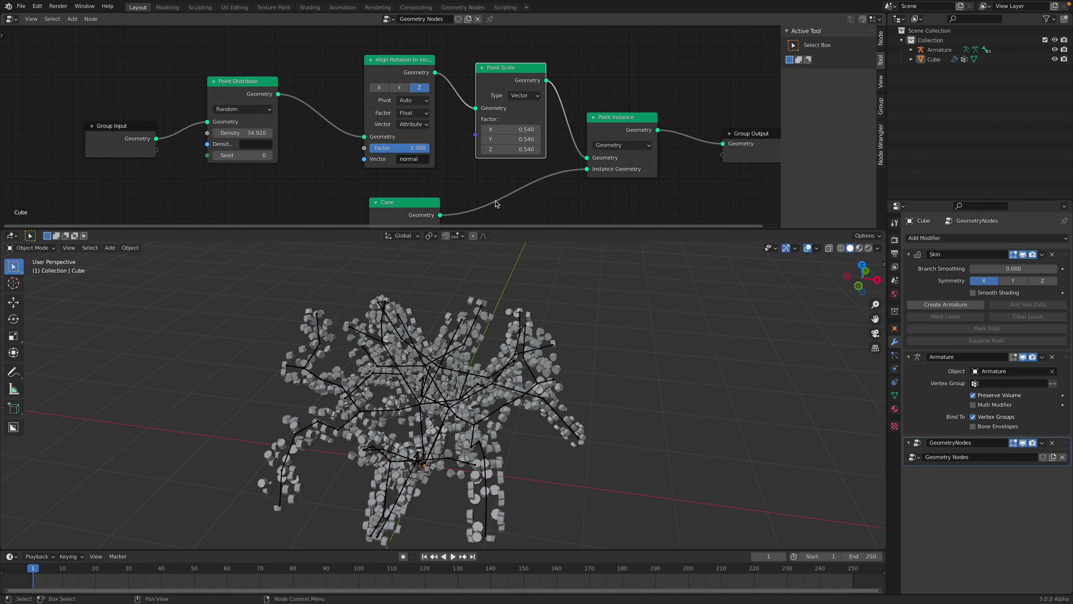
middle_click_drag(498, 204, 490, 117)
left_click_drag(405, 164, 380, 177)
middle_click_drag(473, 155, 474, 211)
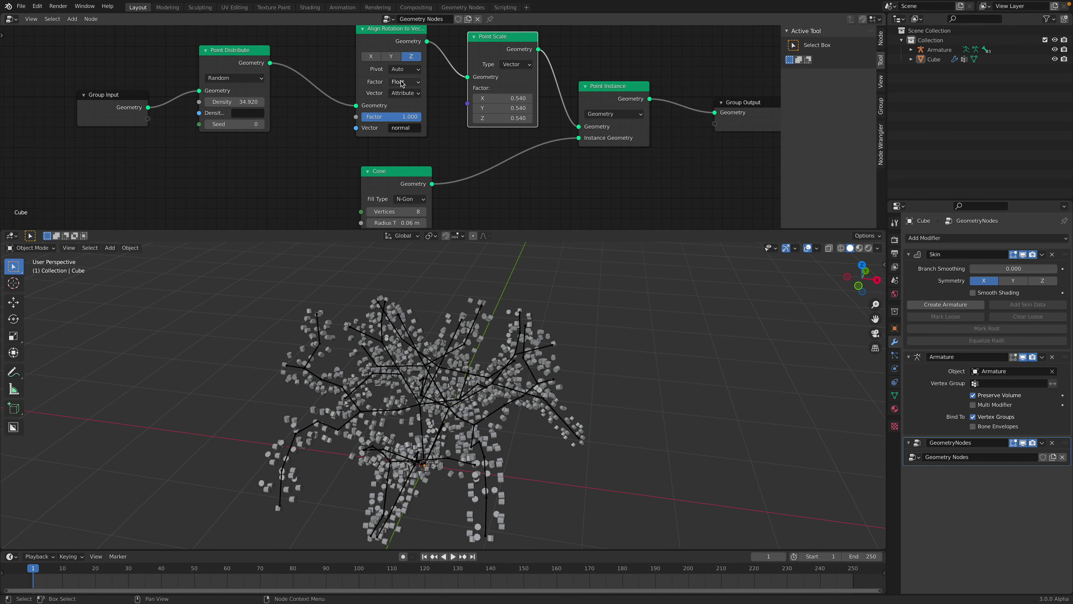
Step: Raise the Point Distribute node's density to 213.12, select the instanced object, and save the file
mouse_move(253, 99)
left_mouse_down()
mouse_move(313, 99)
mouse_move(242, 101)
left_mouse_up()
middle_click_drag(381, 360, 351, 359)
left_click(339, 322)
key("ctrl+s")
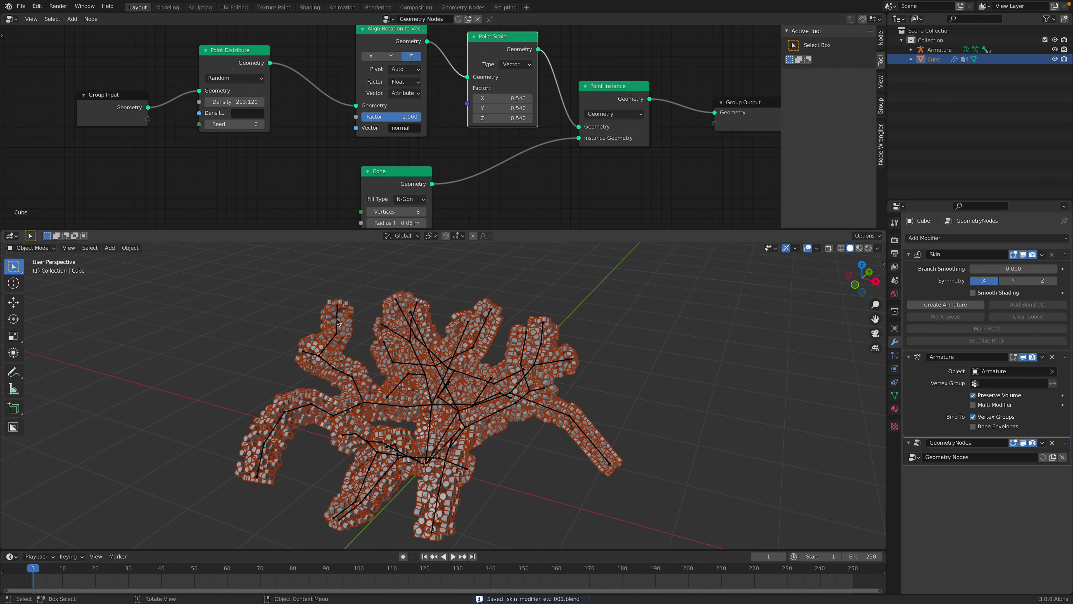
Step: Select the armature, switch it to Pose Mode, and rotate the middle bone of the long left limb outward
left_click(338, 322)
left_click(30, 247)
left_click(25, 277)
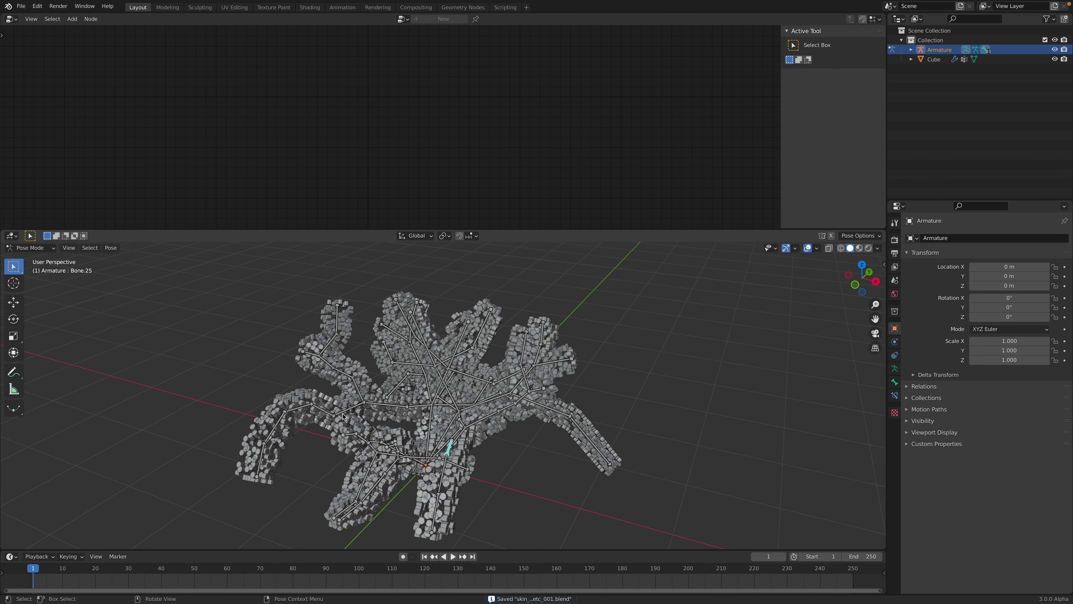
left_click(308, 406)
key("r")
left_click(275, 411)
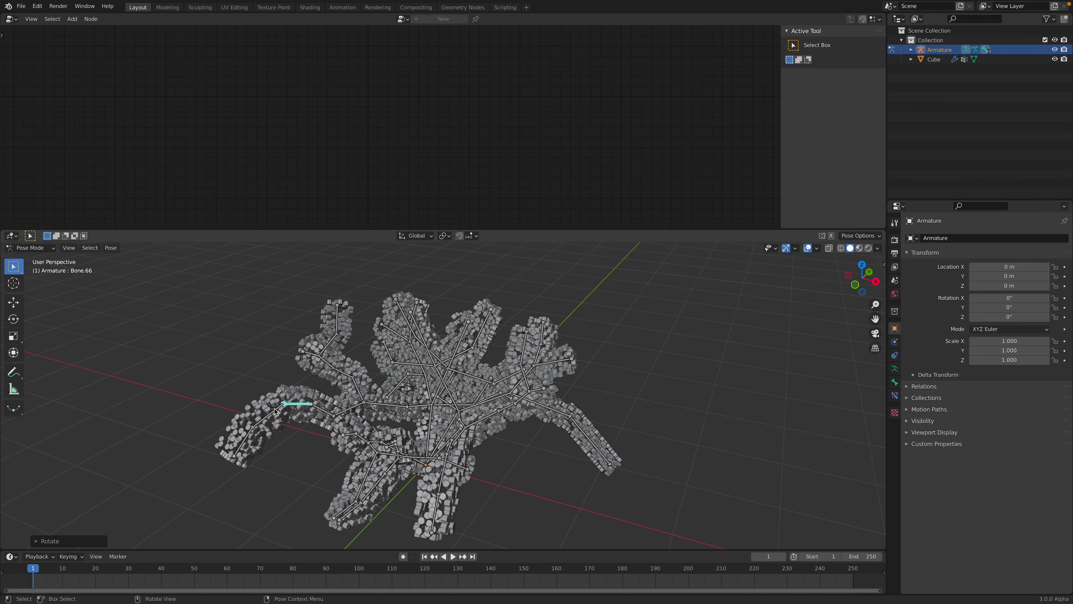
Step: Rotate the two outermost bones of the long left limb and return the armature to Object Mode
left_click(268, 415)
key("r")
left_click(263, 457)
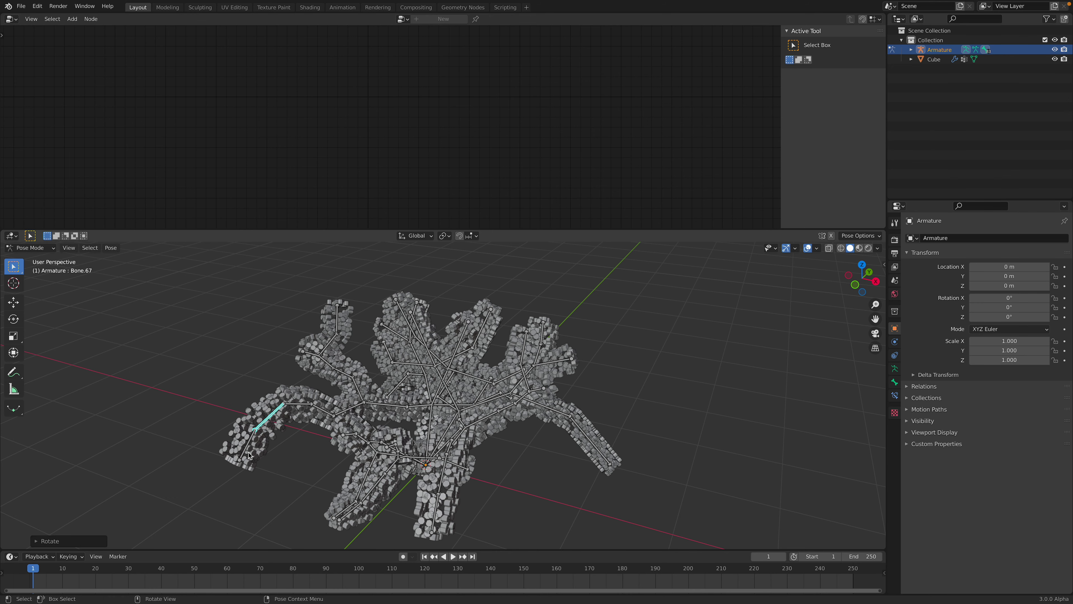
left_click(249, 456)
key("r")
left_click(345, 380)
left_click(37, 248)
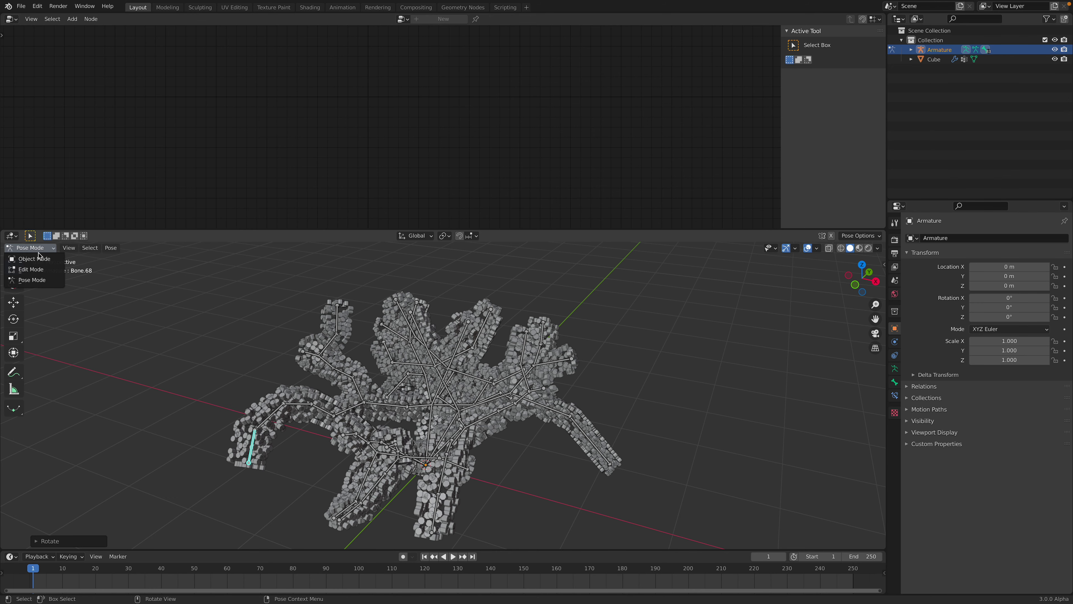
left_click(41, 262)
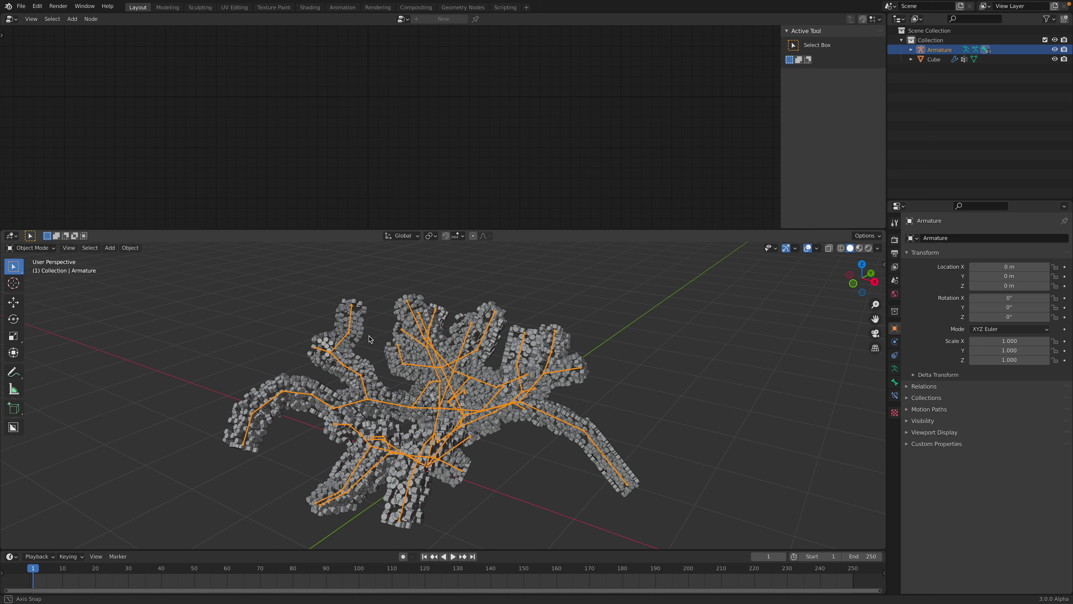
Step: Select the Cube object, make its Skin modifier the active one, and enter Edit Mode on the mesh
left_click(361, 310)
key("Tab")
key("Tab")
key("Tab")
key("Tab")
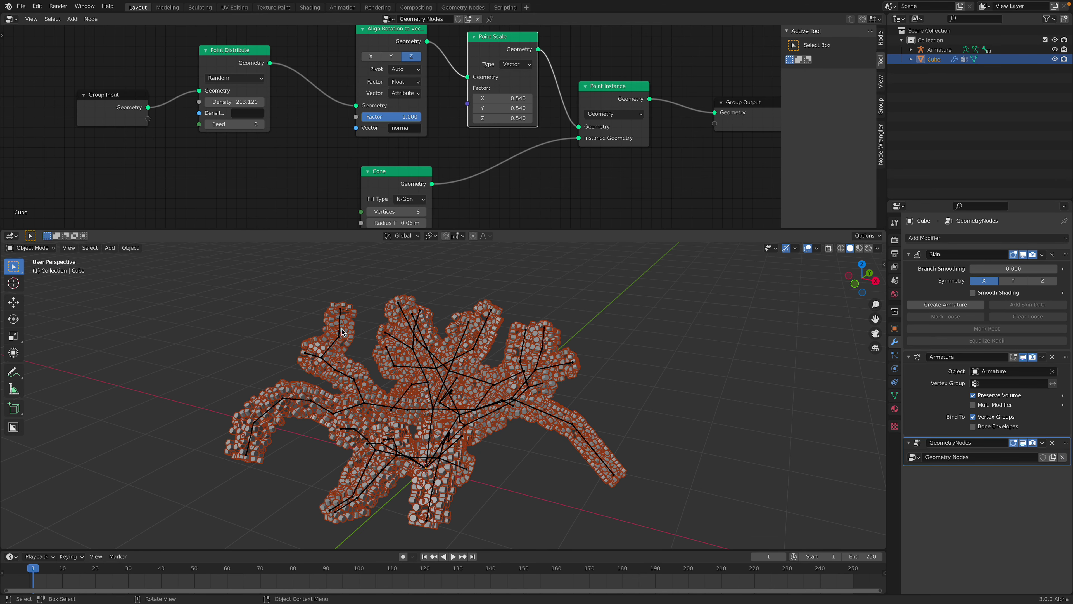
left_click(1067, 259)
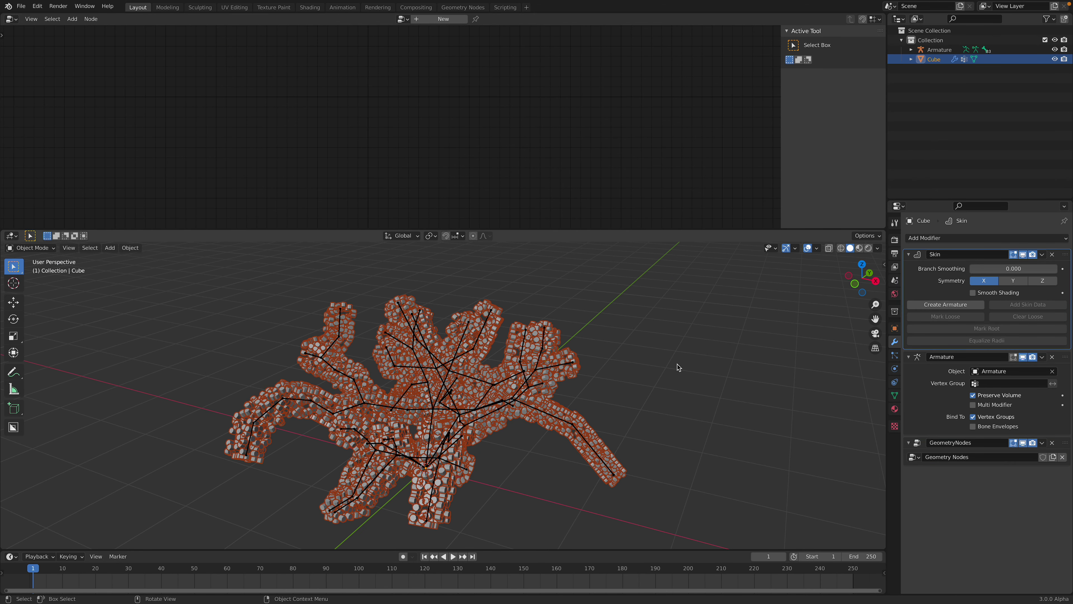
key("Tab")
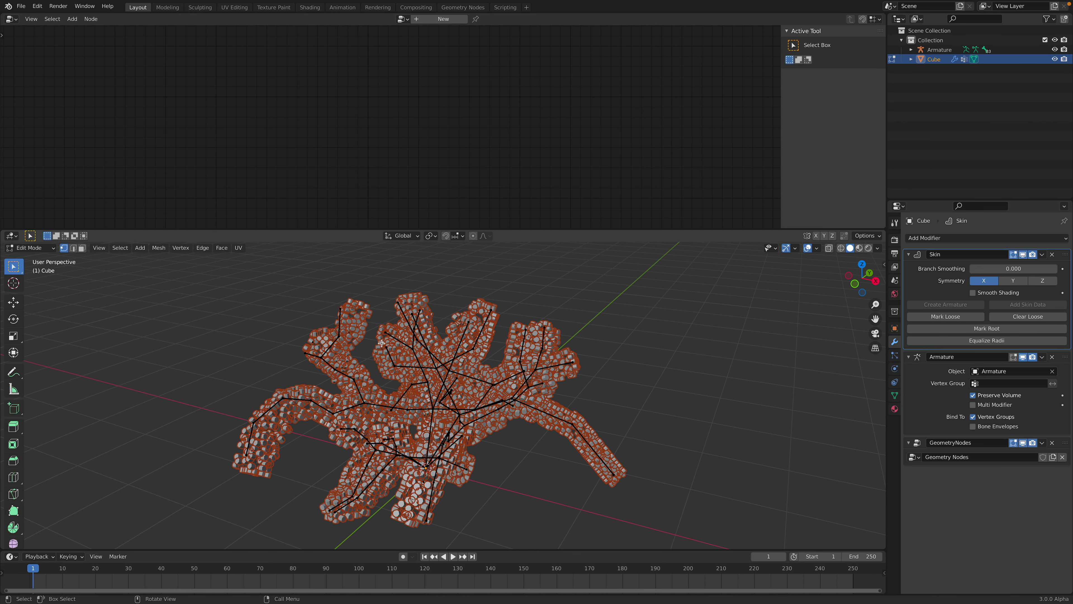
Step: Adjust the skin thickness around the Cube mesh's vertices with two Skin Resize operations
middle_click_drag(382, 343, 385, 351)
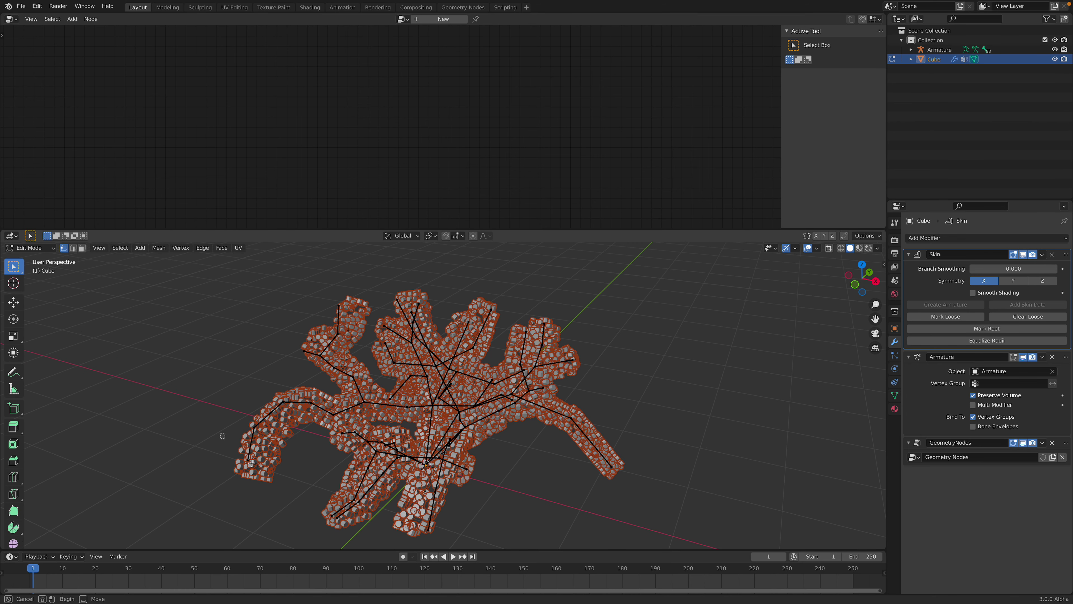
key("ctrl+a")
left_click(321, 473)
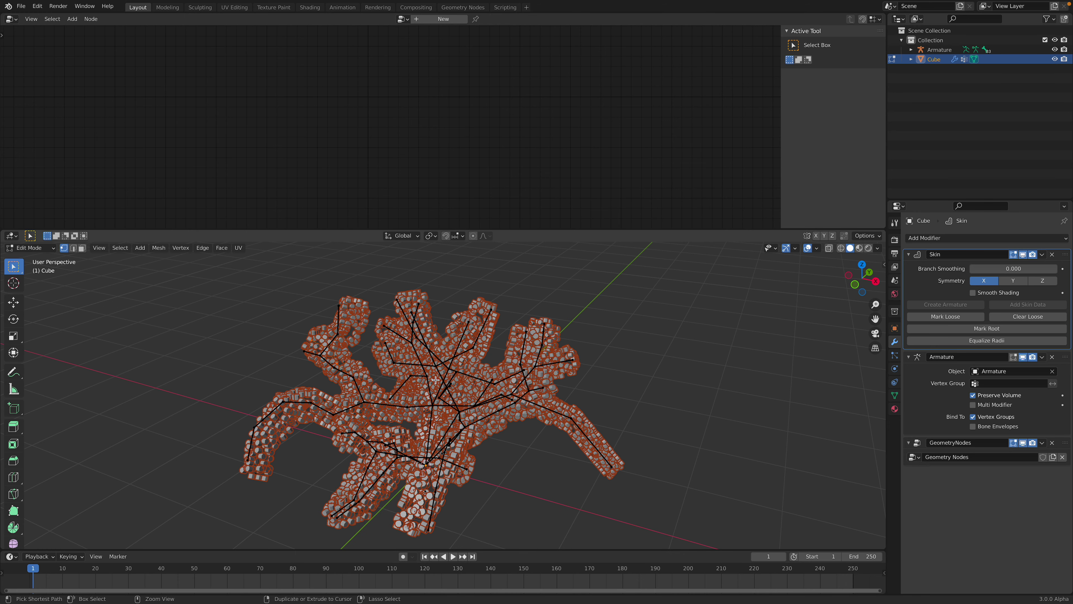
key("ctrl+a")
left_click(469, 397)
middle_click_drag(468, 396, 470, 322)
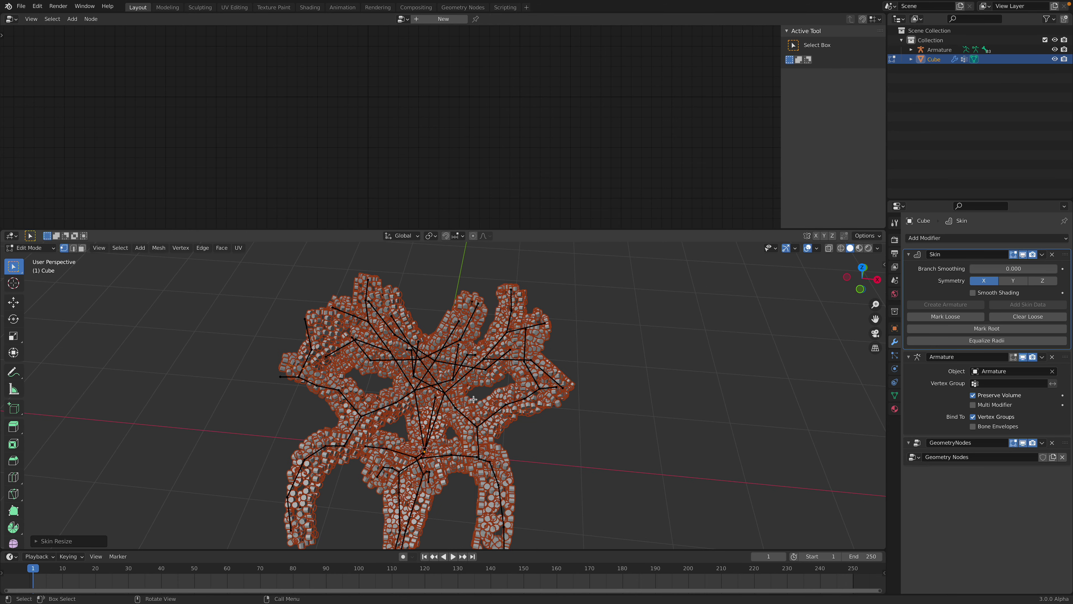
left_click_drag(471, 322, 595, 441)
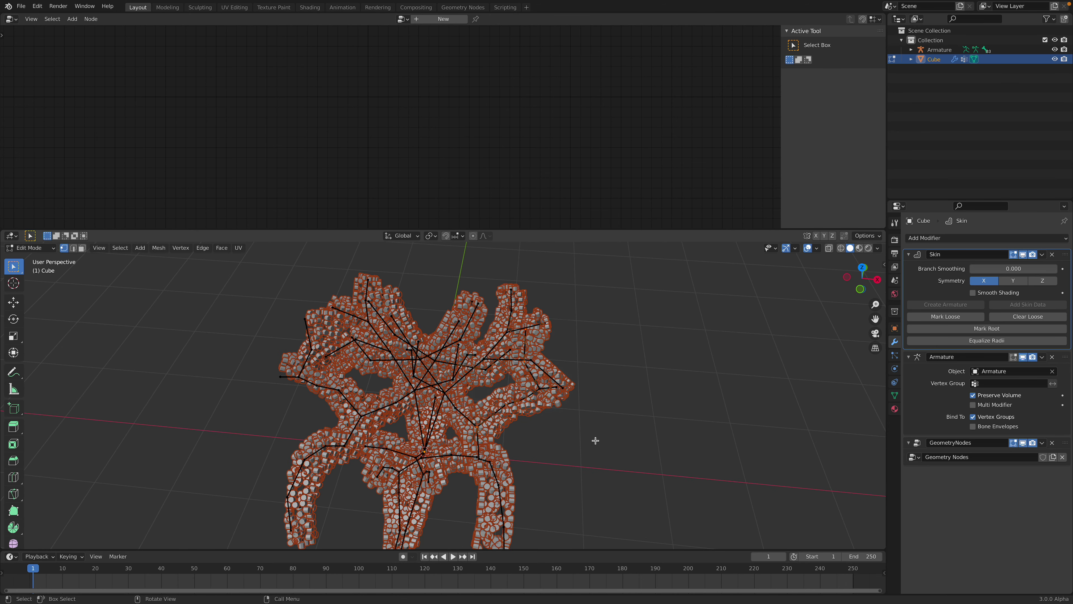
Step: Return the Cube to Object Mode, deselect everything, and save the file
key("Tab")
key("alt+a")
key("ctrl+s")
middle_click_drag(595, 441, 601, 325)
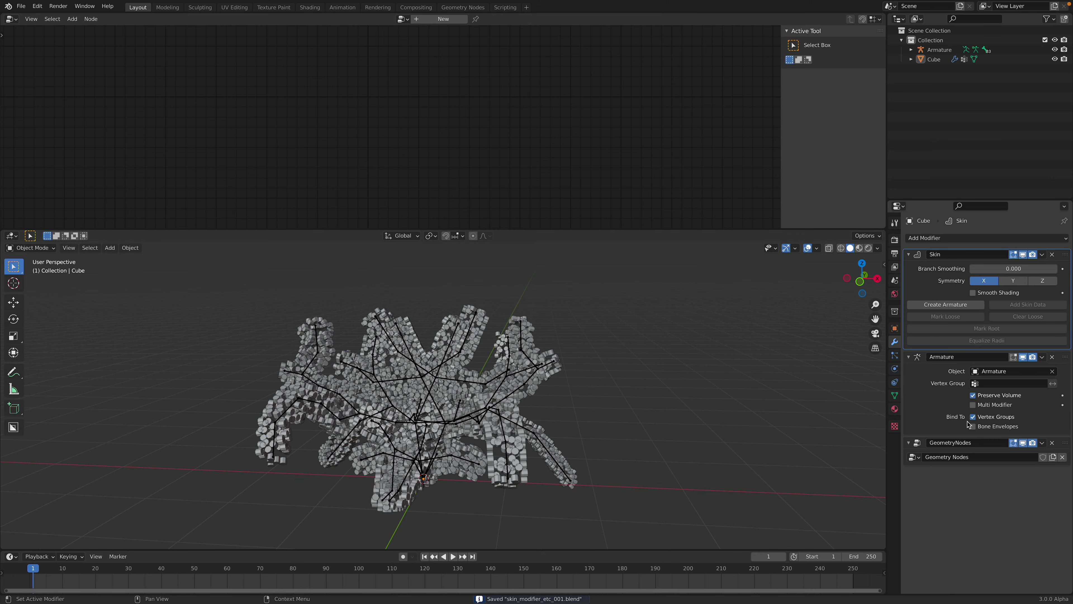
Step: Collapse the Cube's Skin and Armature modifier settings and add a Remesh modifier after GeometryNodes
left_click(908, 359)
left_click(909, 255)
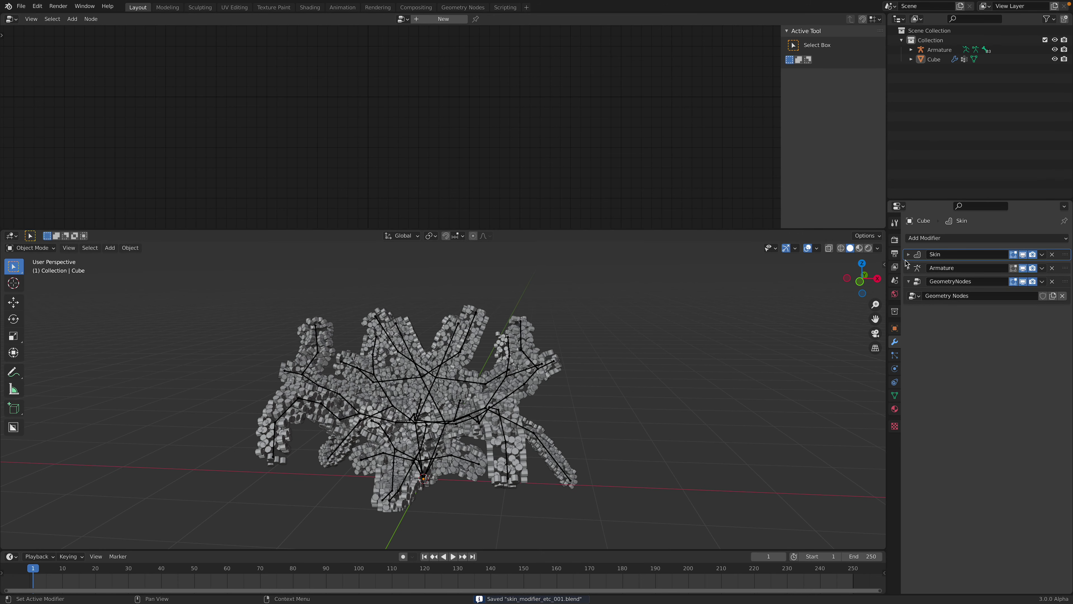
left_click(921, 238)
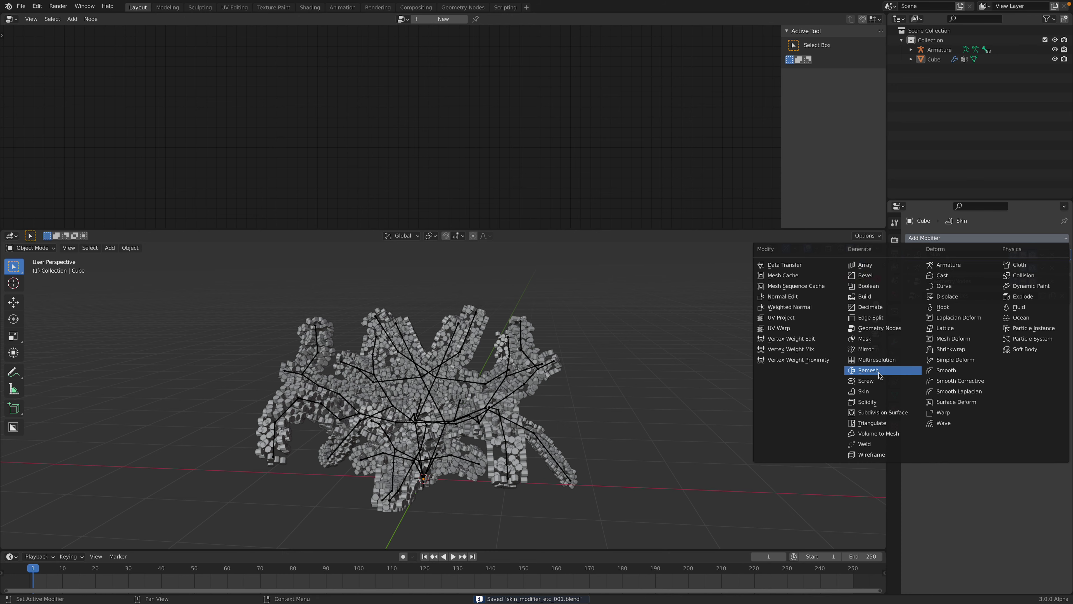
key("Return")
middle_click_drag(642, 364, 754, 383)
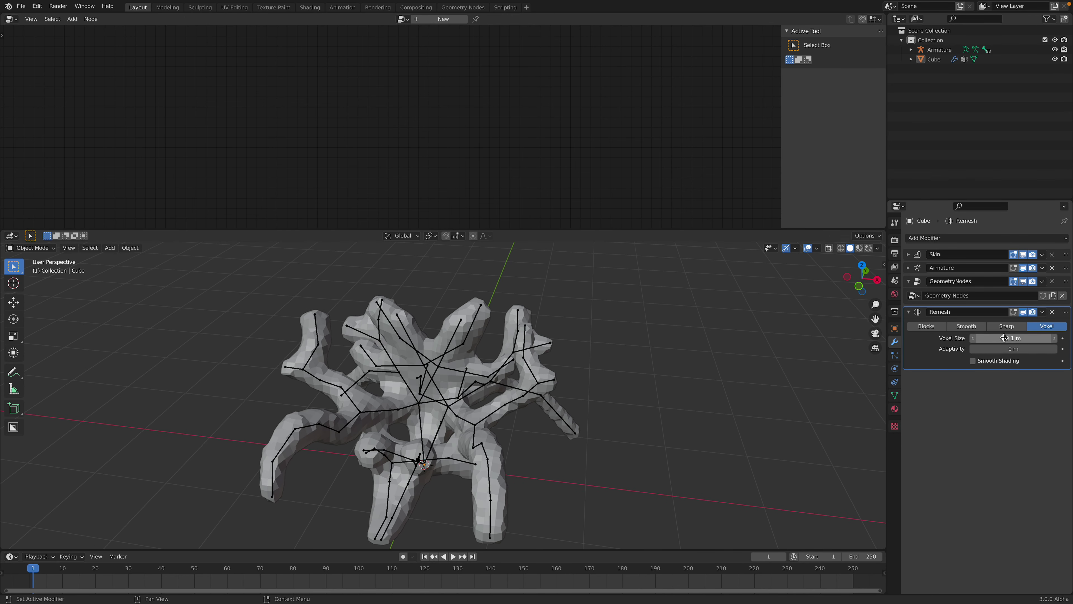
Step: Set the Remesh modifier's voxel size to 0.02 m
double_click(1017, 338)
type("0.02")
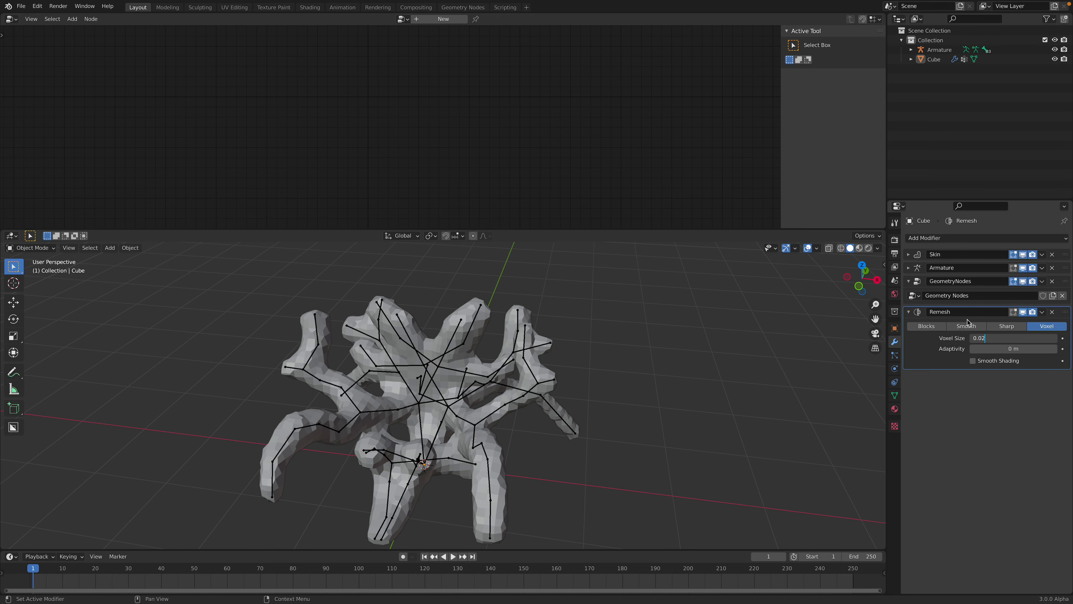
key("Return")
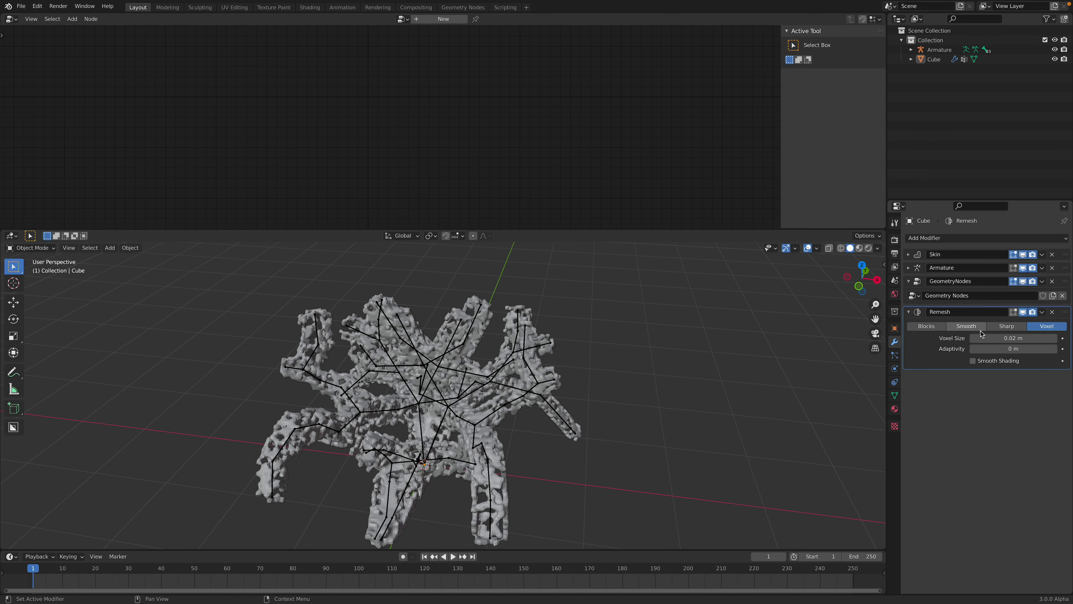
middle_click_drag(722, 357, 593, 448)
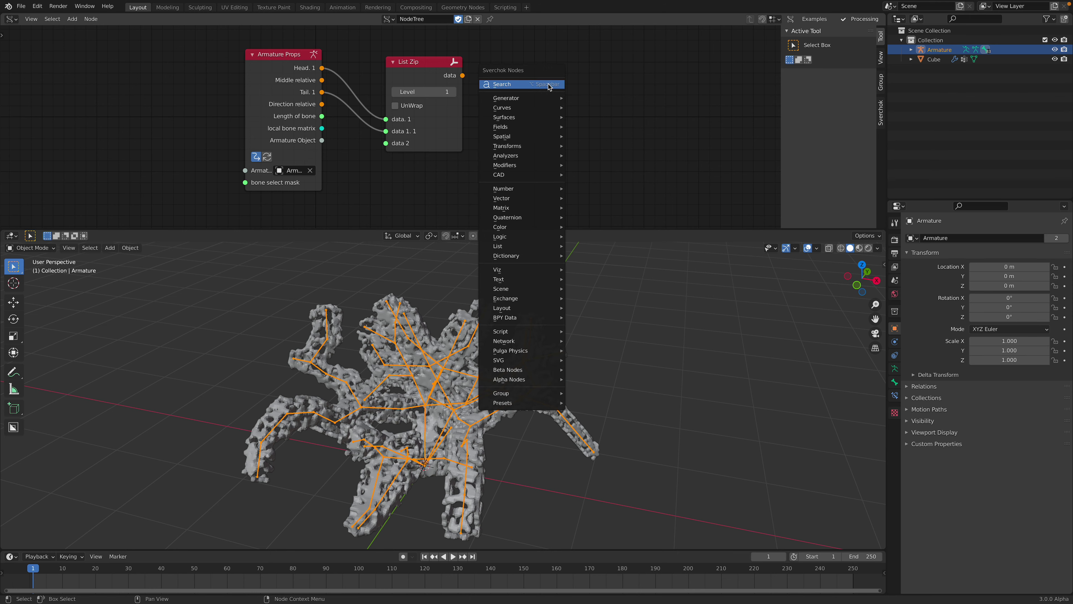
Step: Add a Polyline Viewer node to the Sverchok tree beside List Zip
type("poly")
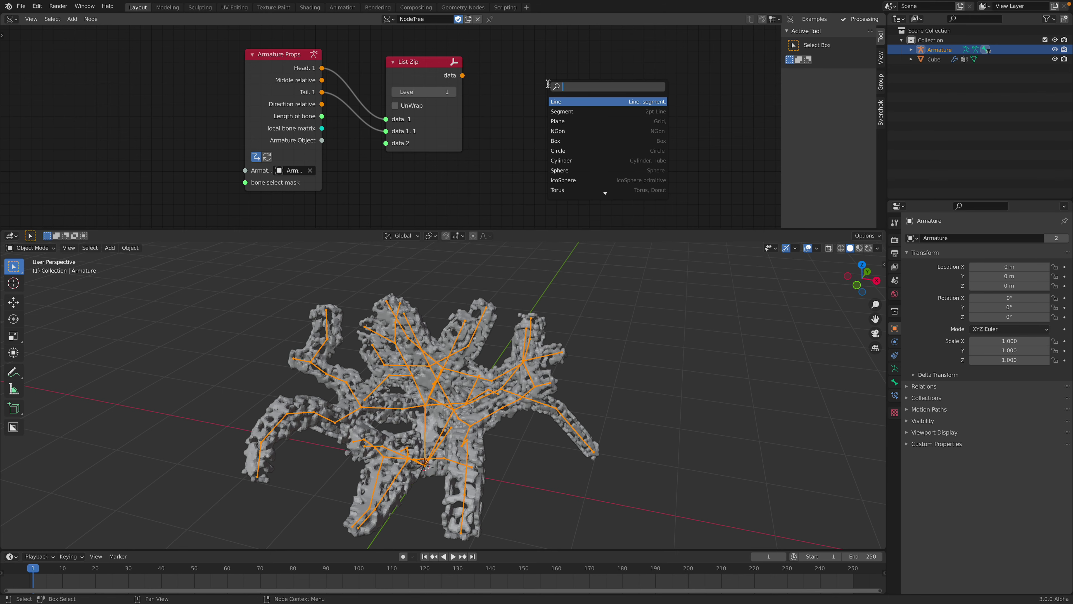
type("line v")
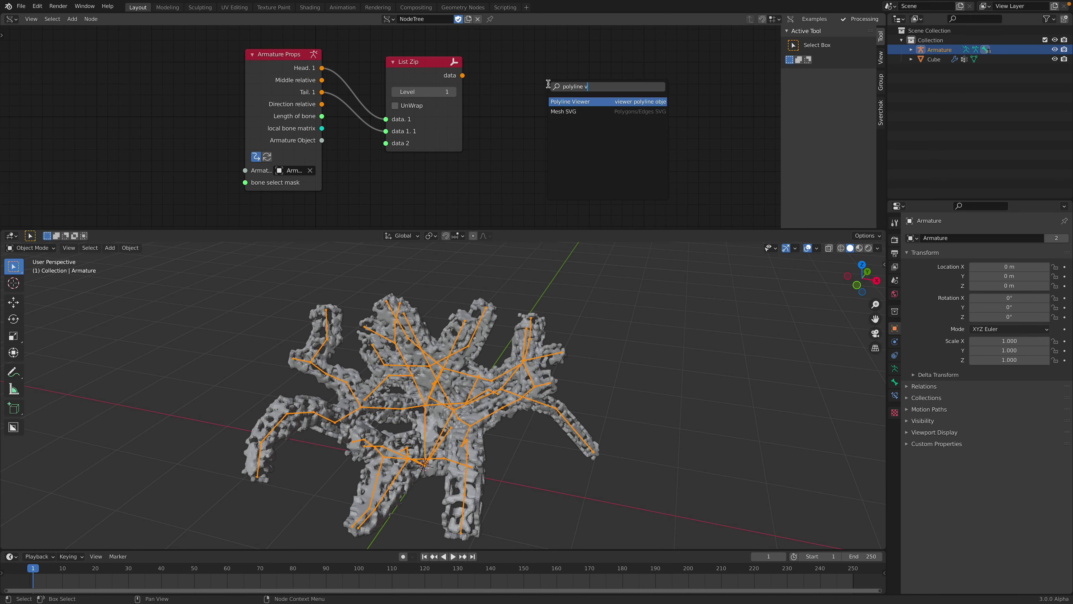
key("Return")
left_click(527, 211)
scroll(463, 127, "down", 1)
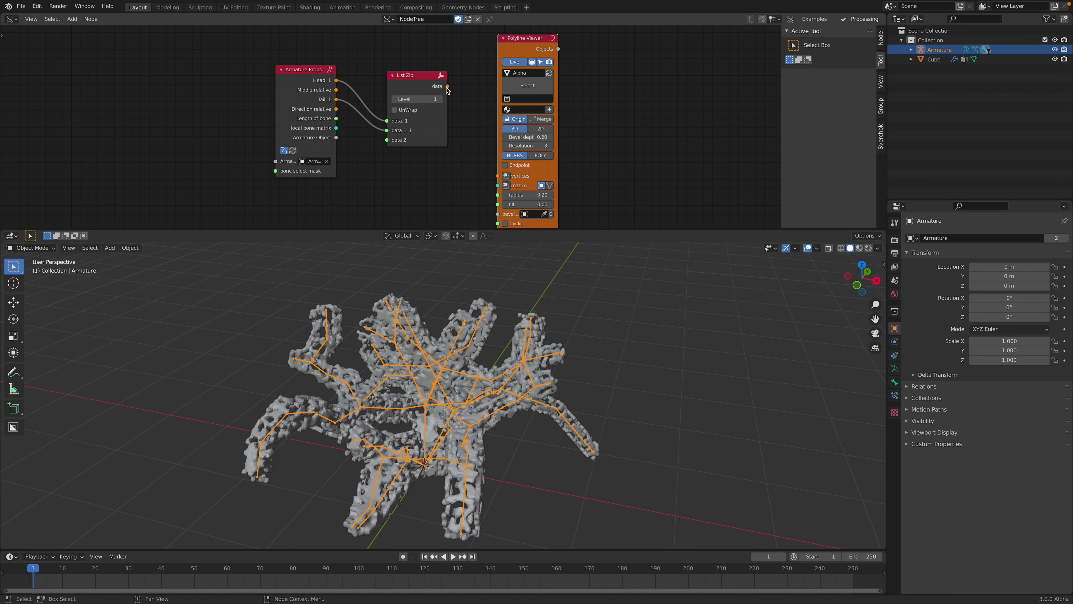
Step: Connect List Zip's data output to the Polyline Viewer's vertices input and enable UnWrap on List Zip
left_click_drag(447, 87, 498, 176)
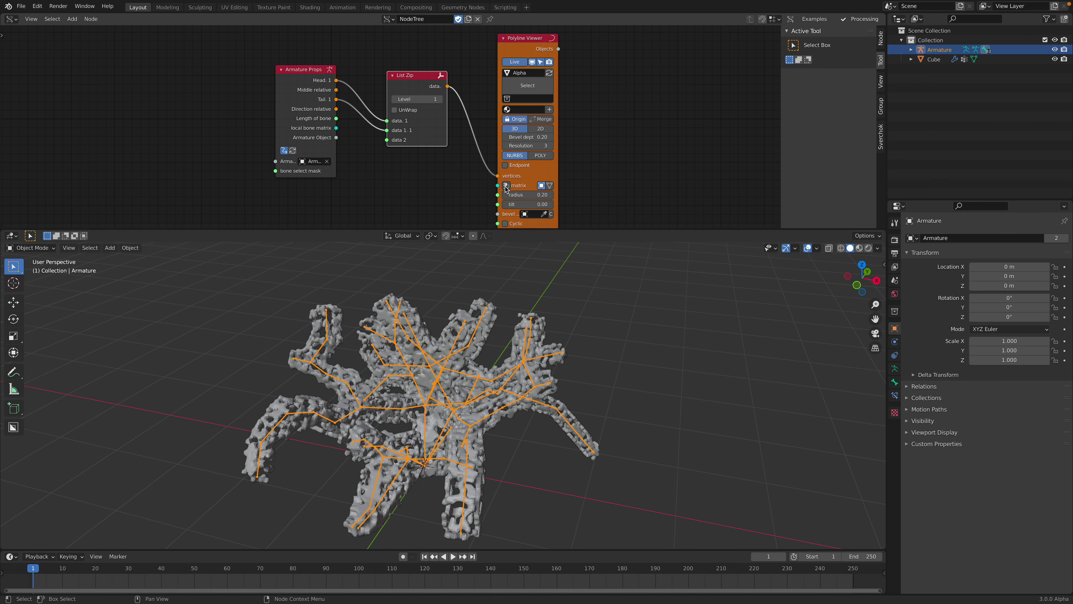
left_click(412, 109)
middle_click_drag(562, 351, 580, 355)
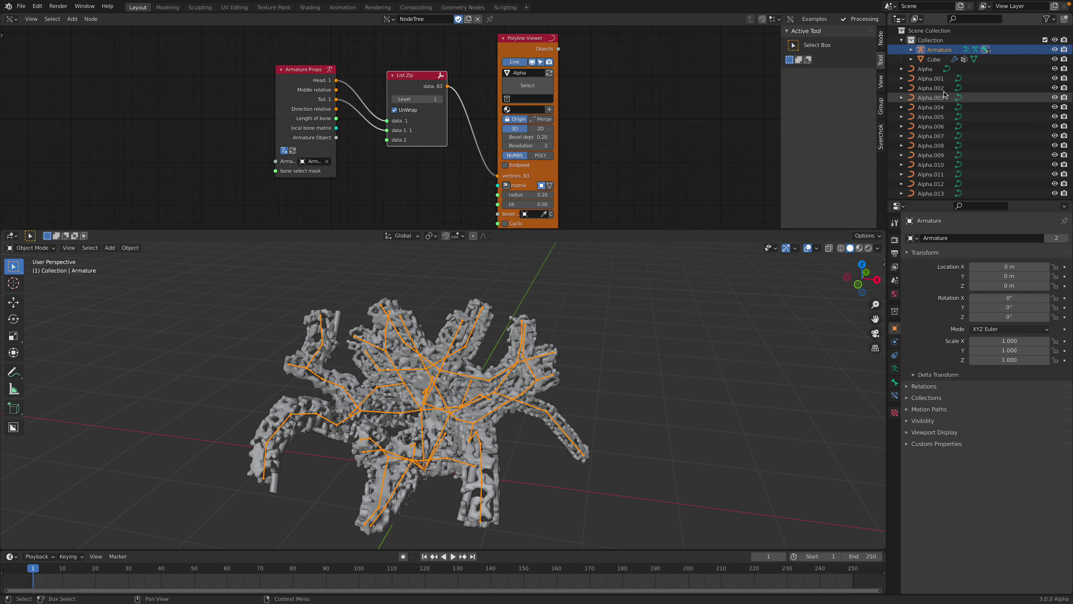
Step: Select the generated curve objects from Alpha through Alpha.025 to examine which branches they cover
left_click(933, 69)
left_click(932, 117)
scroll(937, 153, "down", 3)
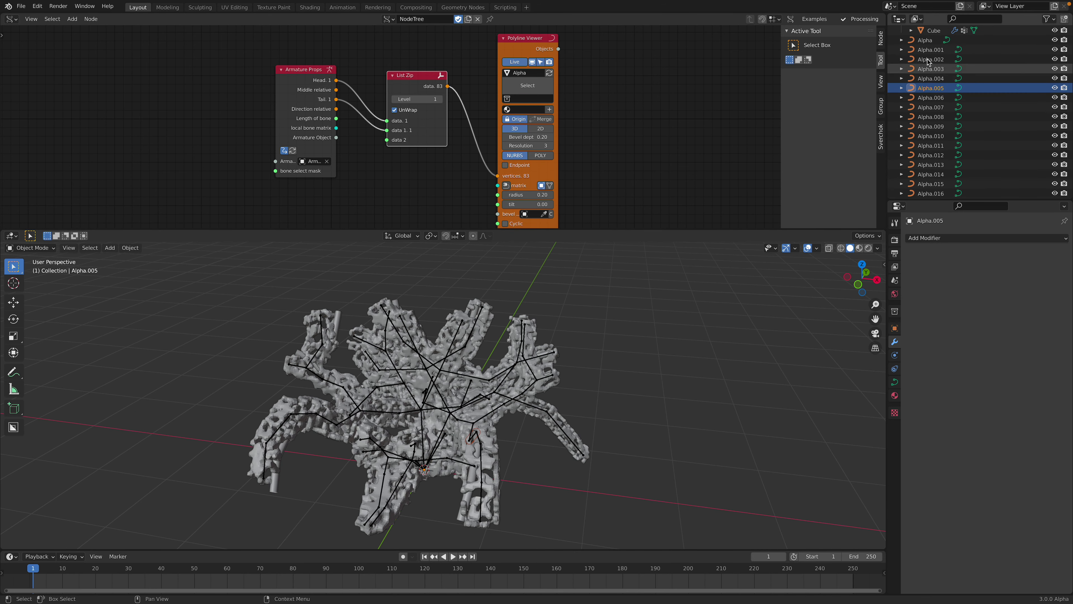
left_click(927, 40)
scroll(931, 127, "down", 4)
left_click(931, 174, "shift")
middle_click_drag(473, 402, 453, 404)
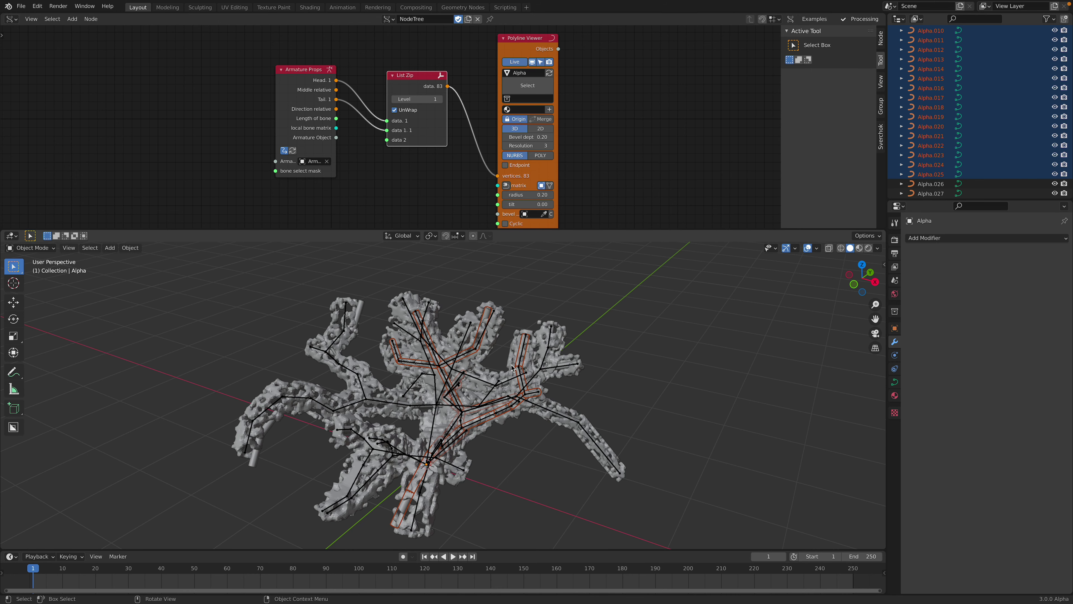
middle_click_drag(513, 367, 503, 366)
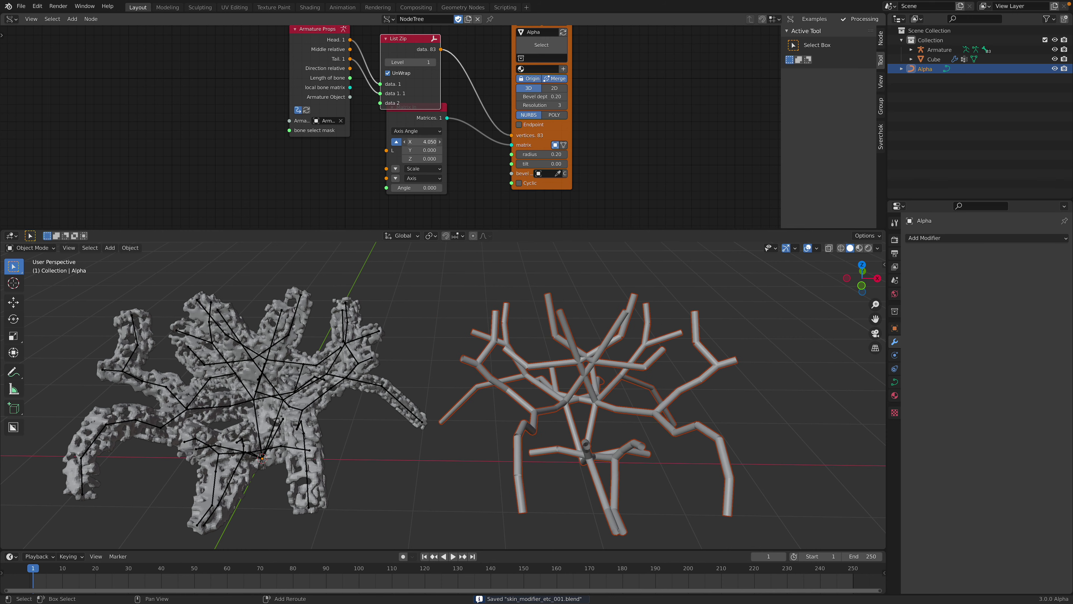
Step: Save the file and bring up the Blender splash screen
key("ctrl+s")
left_click(8, 6)
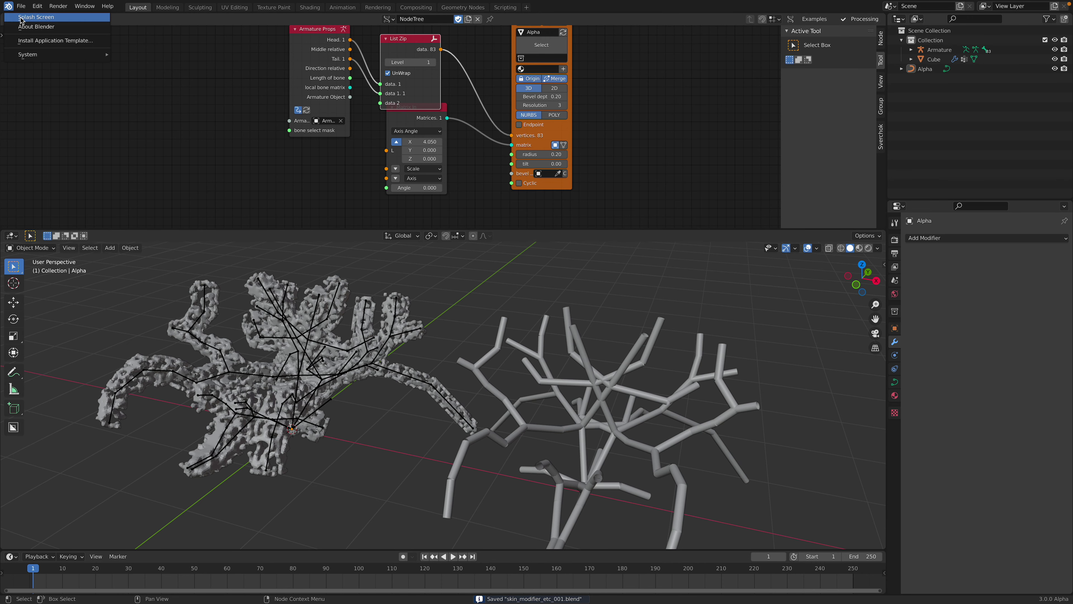
left_click(23, 21)
left_click(638, 165)
Step: Show the Alpha curve's geometry node tree in the node editor and move its Group Input and Group Output nodes further apart
middle_click_drag(629, 348, 659, 328, "shift")
left_click(746, 342)
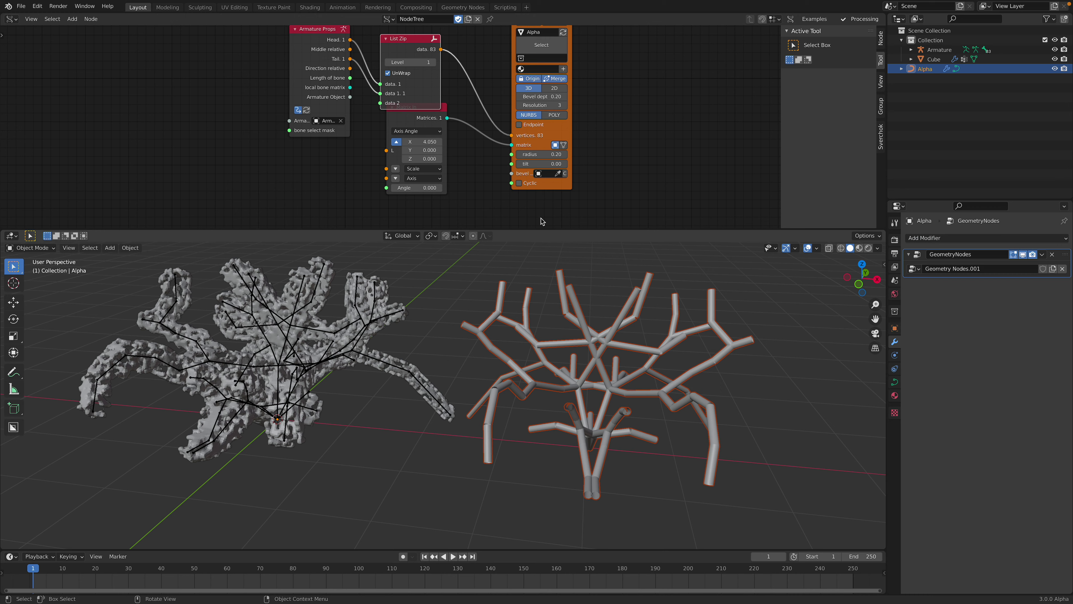
left_click(11, 18)
left_click(51, 108)
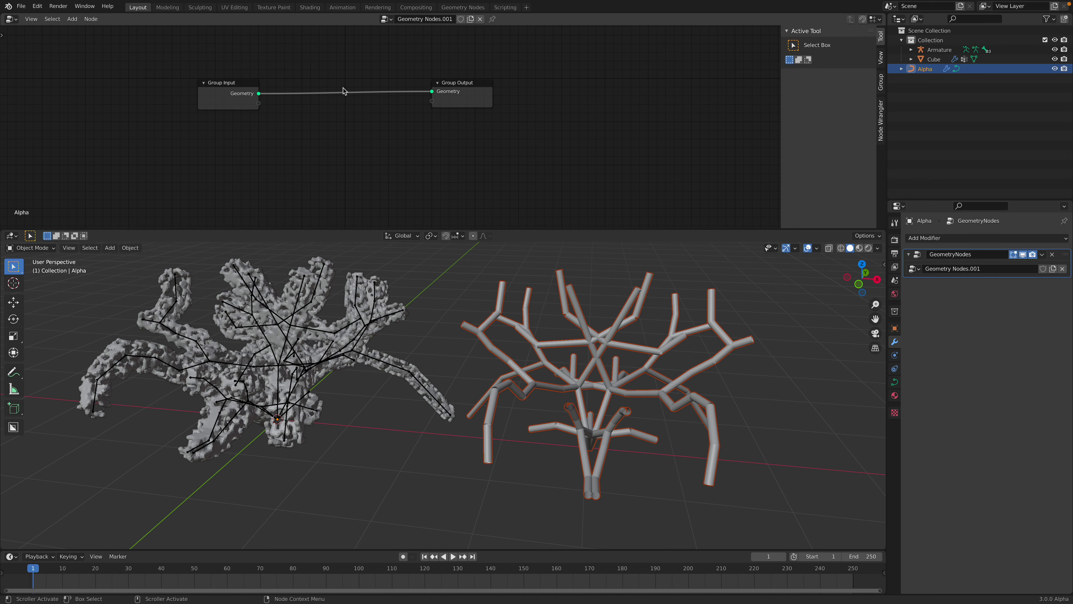
left_click_drag(206, 78, 141, 92)
left_click(458, 72)
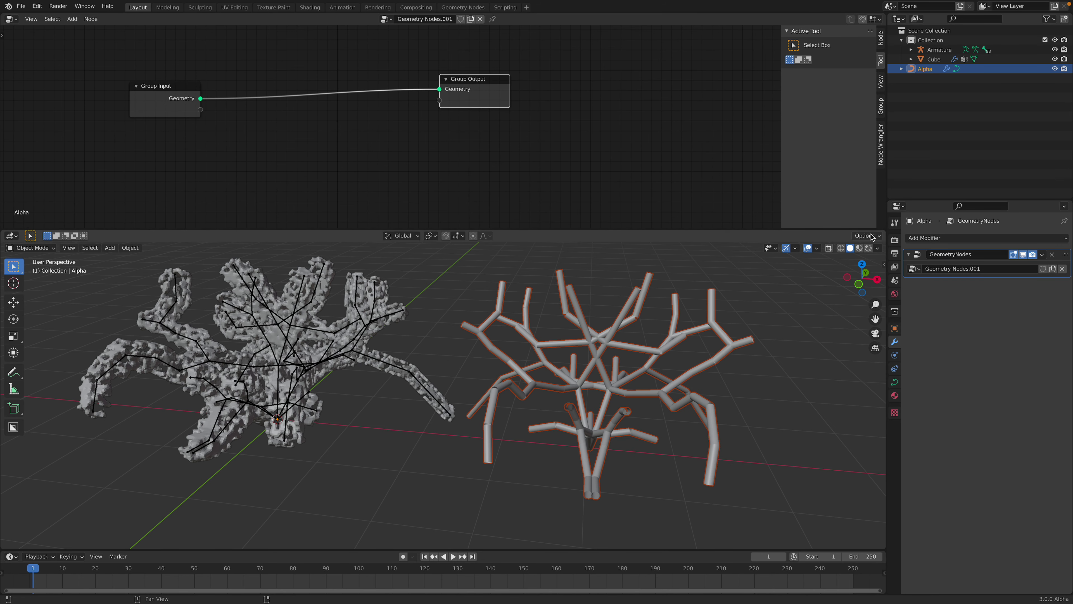
Step: Split the 3D viewport vertically, turn the new area into a Spreadsheet, and widen it
left_click_drag(883, 232, 648, 241)
left_click(659, 236)
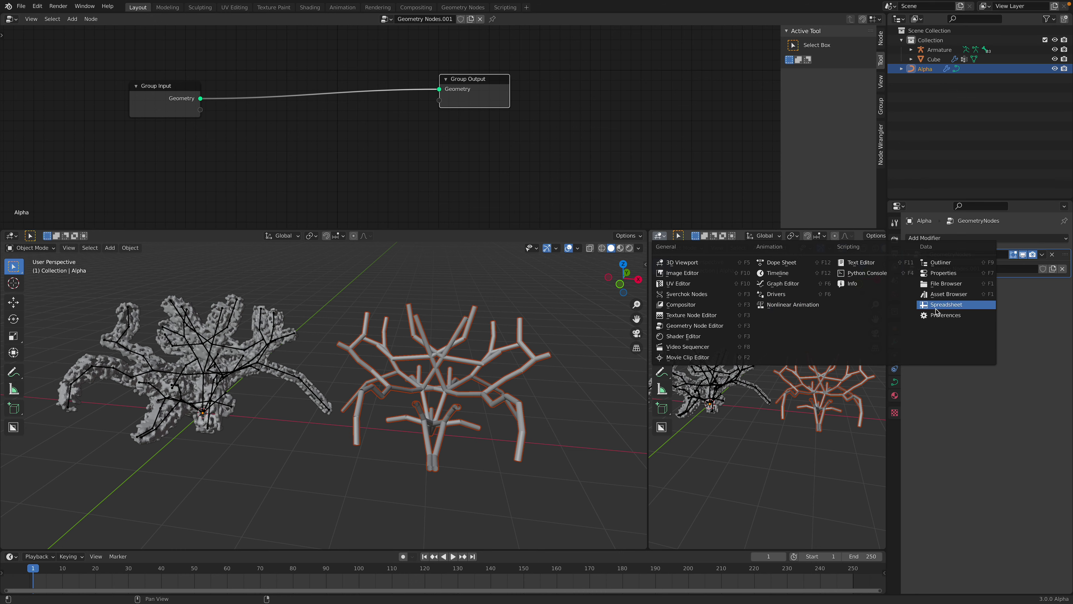
left_click(935, 309)
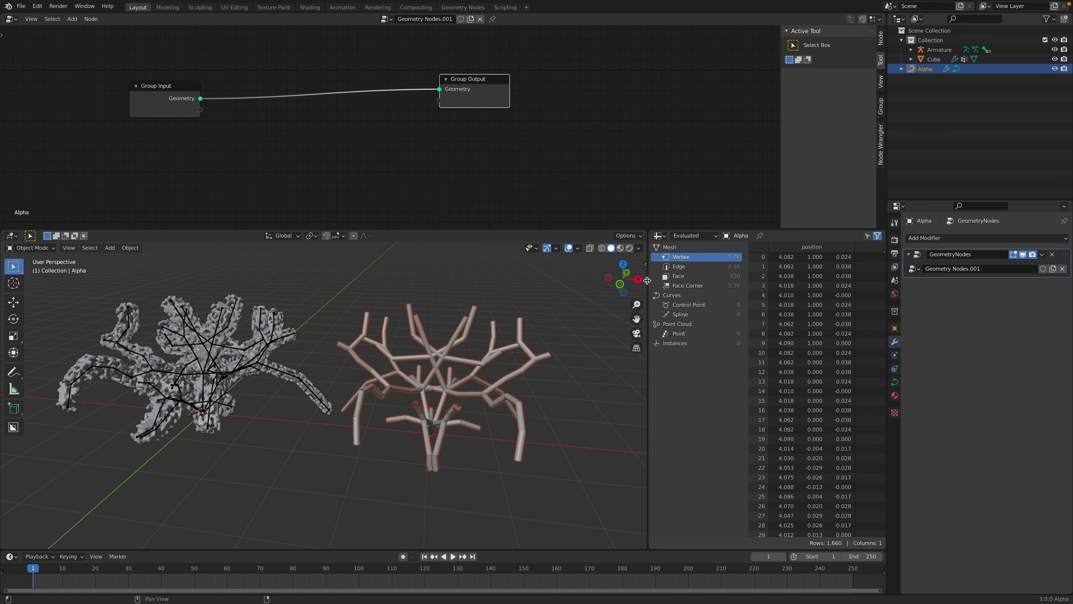
left_click_drag(648, 282, 555, 283)
middle_click_drag(493, 162, 516, 161)
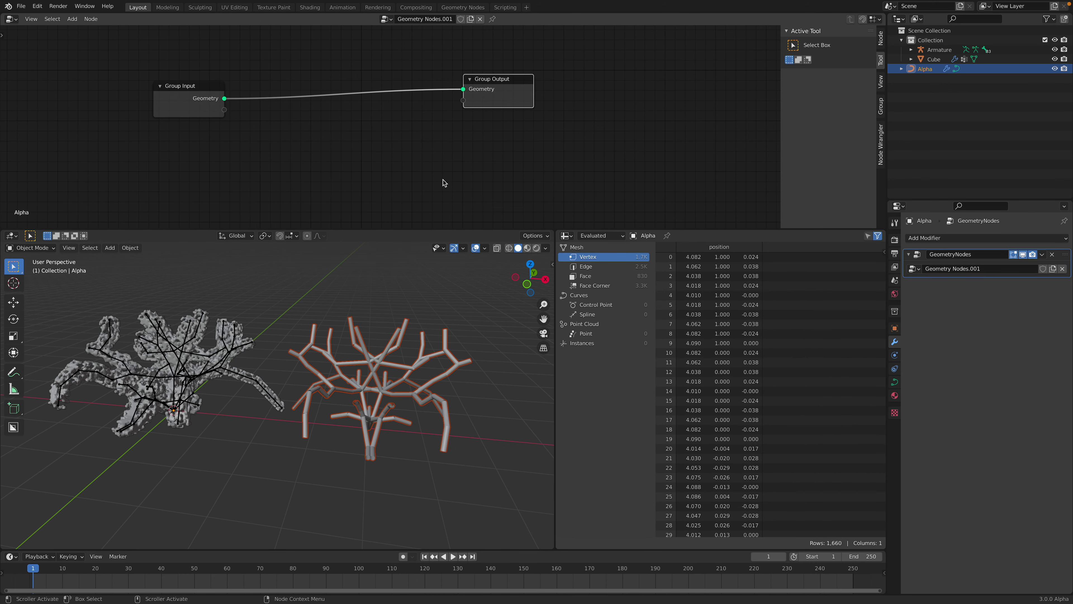
middle_click_drag(391, 282, 370, 299)
scroll(340, 122, "up", 1)
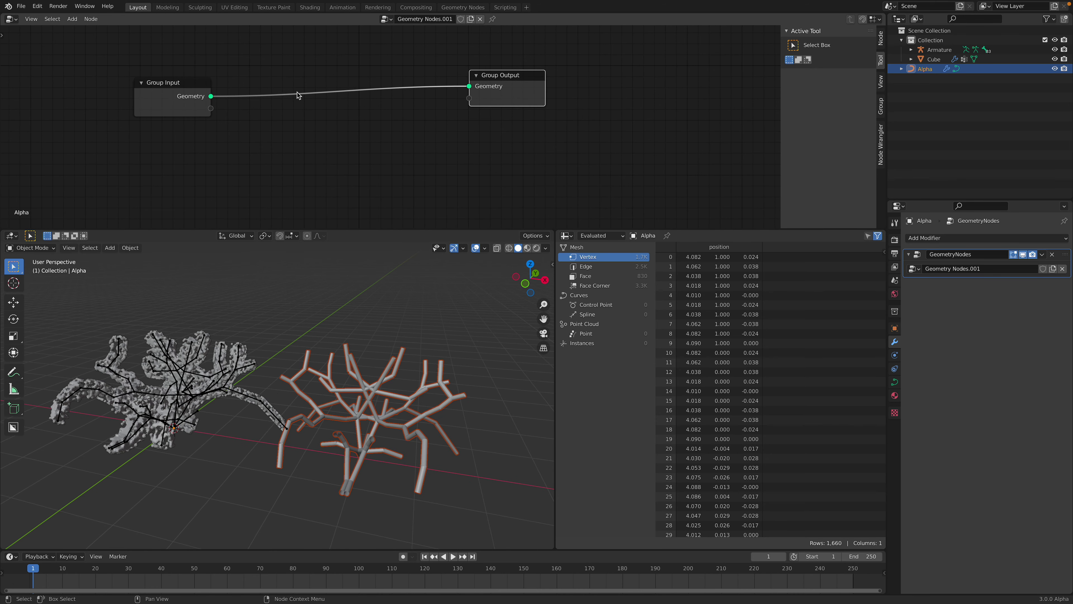
Step: Try a Curve Subdivide node between Group Input and Group Output, with its cuts at 2 and at 1
key("shift+a")
left_click(288, 71)
type("subd")
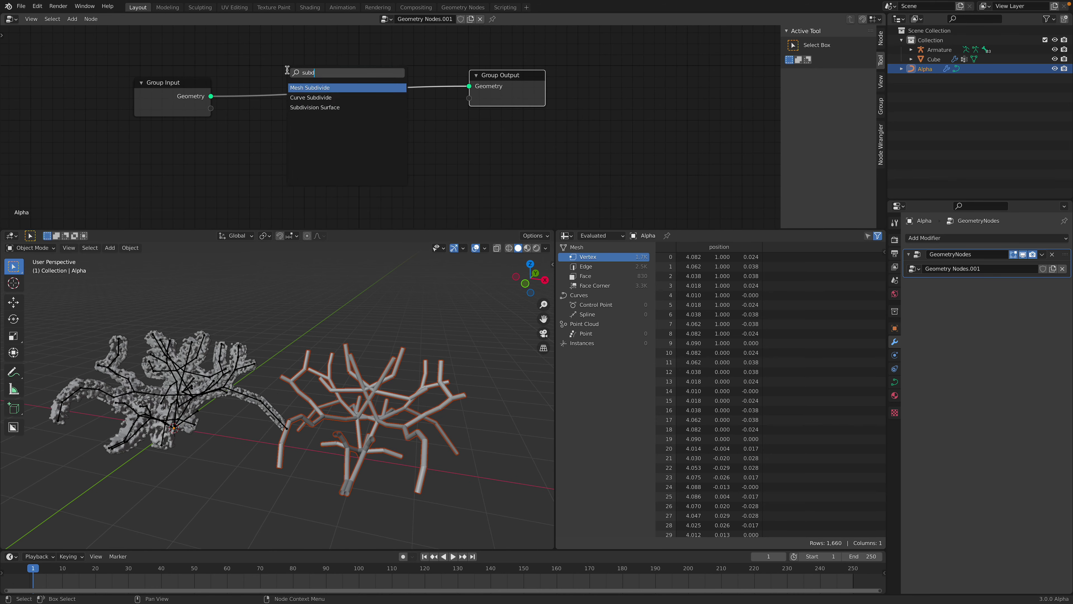
key("Down")
key("Return")
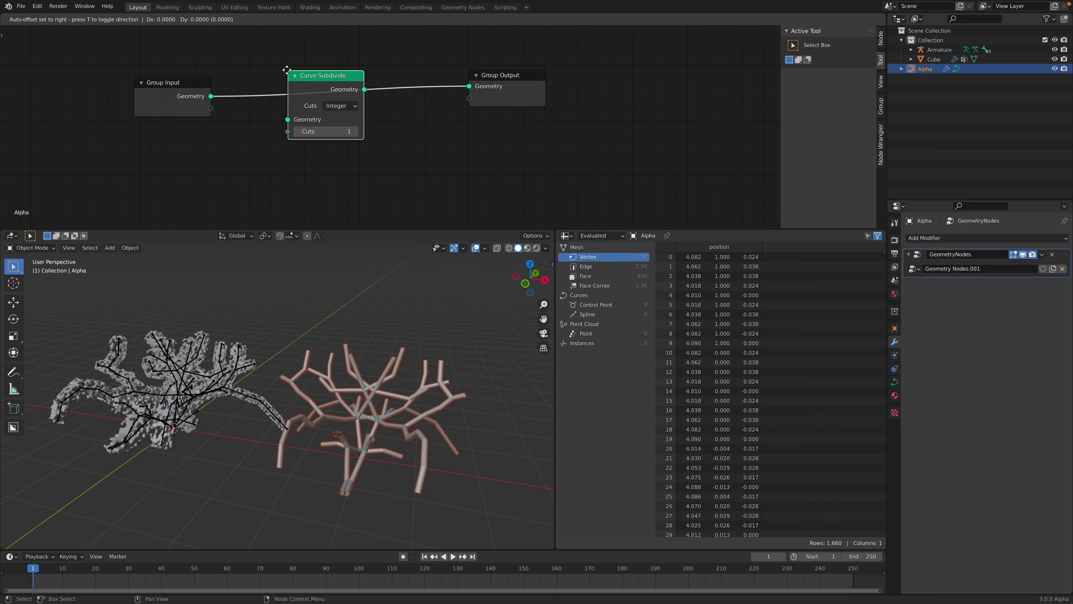
left_click(287, 71)
left_click(355, 131)
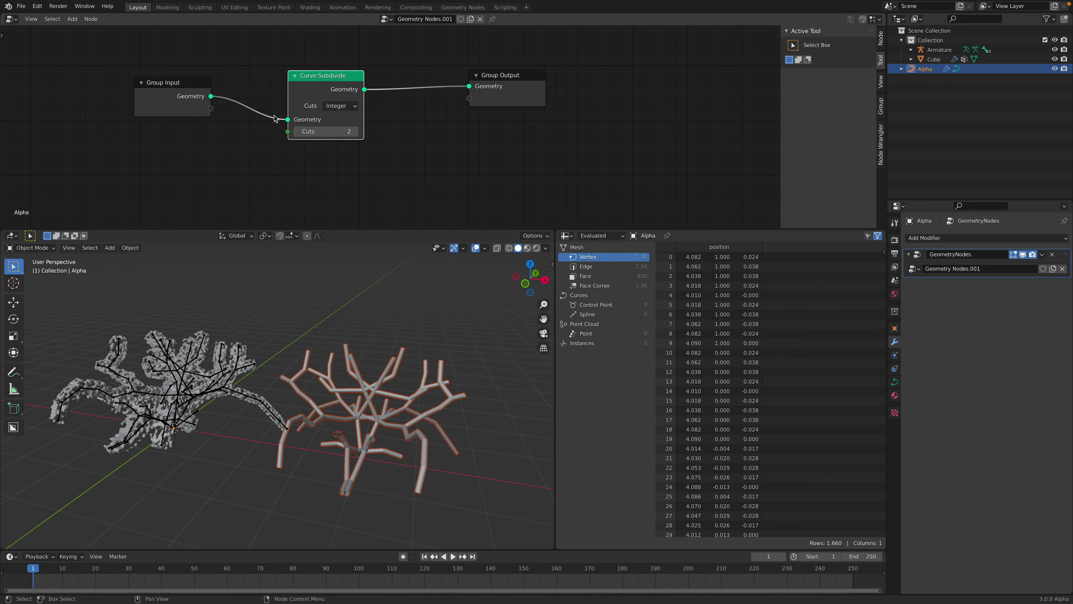
left_click_drag(884, 265, 889, 559)
left_click(319, 138)
type("1")
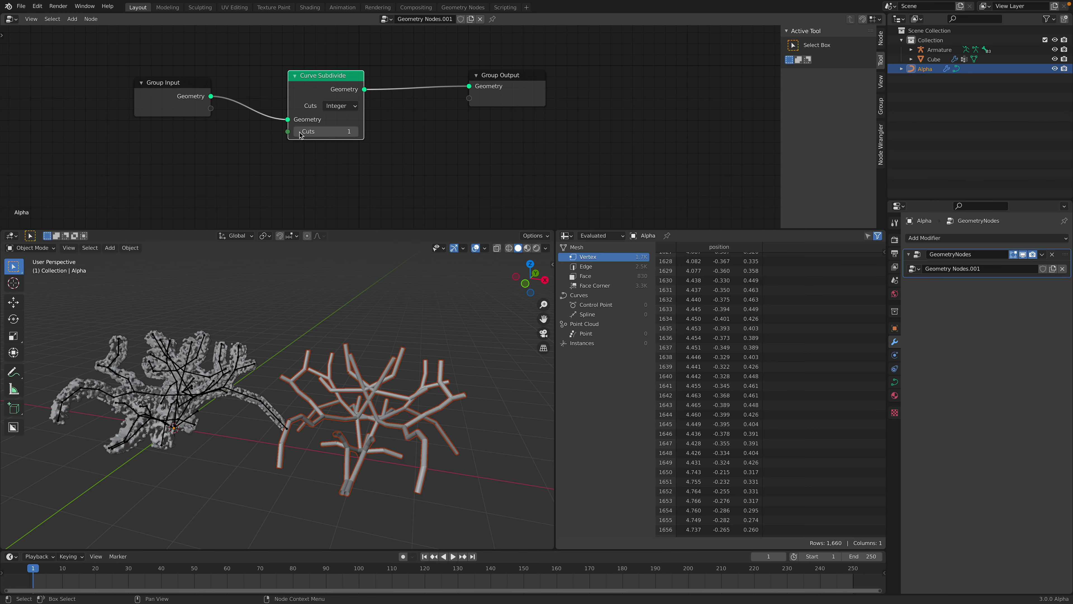
key("Return")
Step: Delete the Curve Subdivide node and connect Group Input's geometry directly to Group Output
key("x")
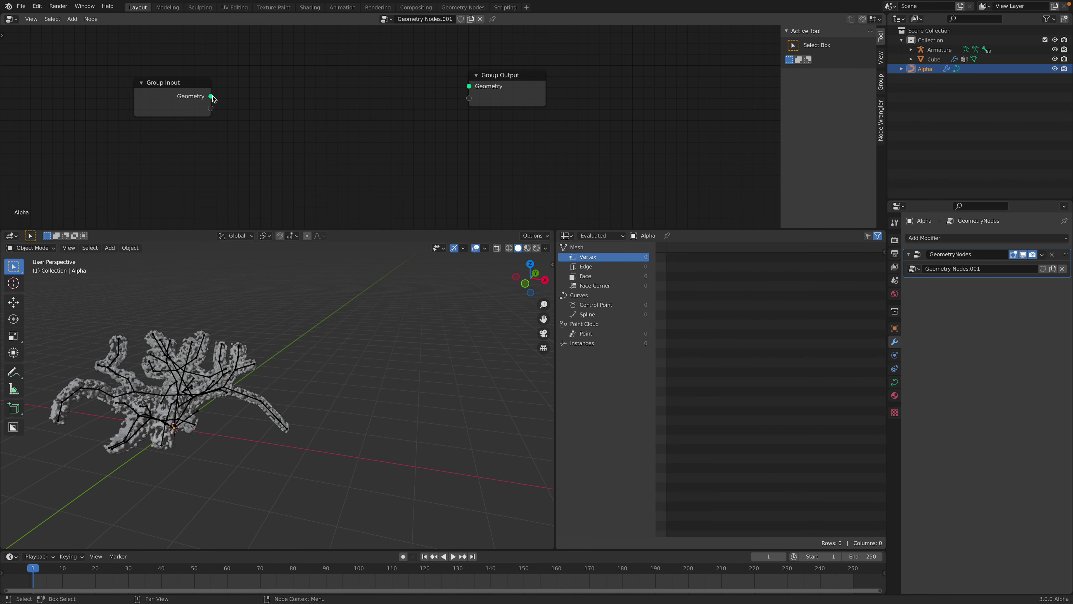
left_click_drag(211, 96, 477, 87)
left_click_drag(481, 82, 406, 88)
left_click(291, 105)
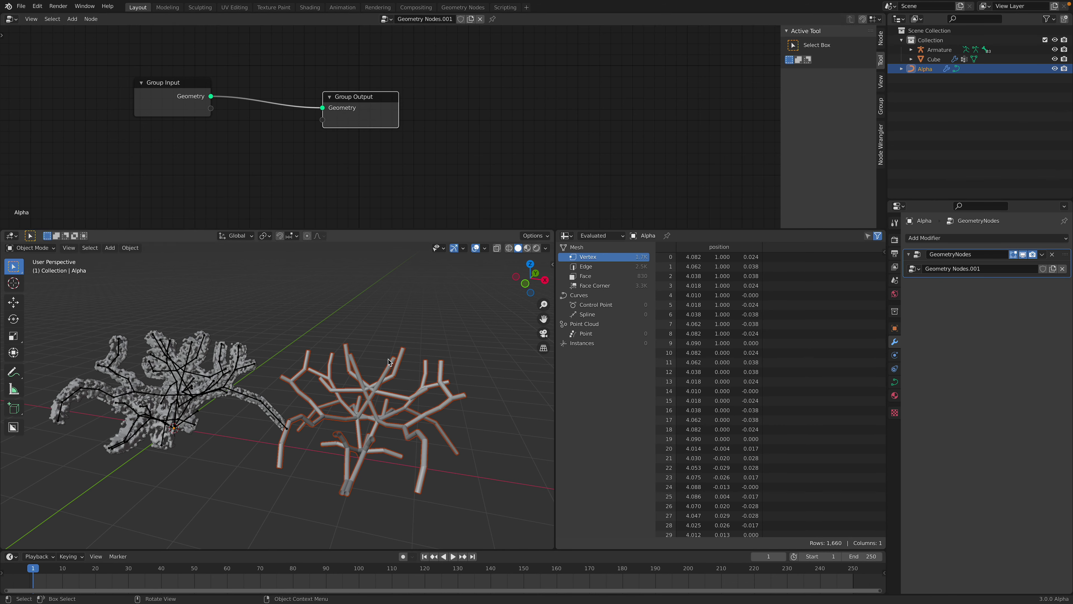
middle_click_drag(408, 397, 419, 397)
Step: Insert a Points to Volume node between Group Input and Group Output, with density 0.32 and radius 0.2, and save the file
left_click_drag(360, 97, 450, 99)
key("shift+a")
left_click(344, 73)
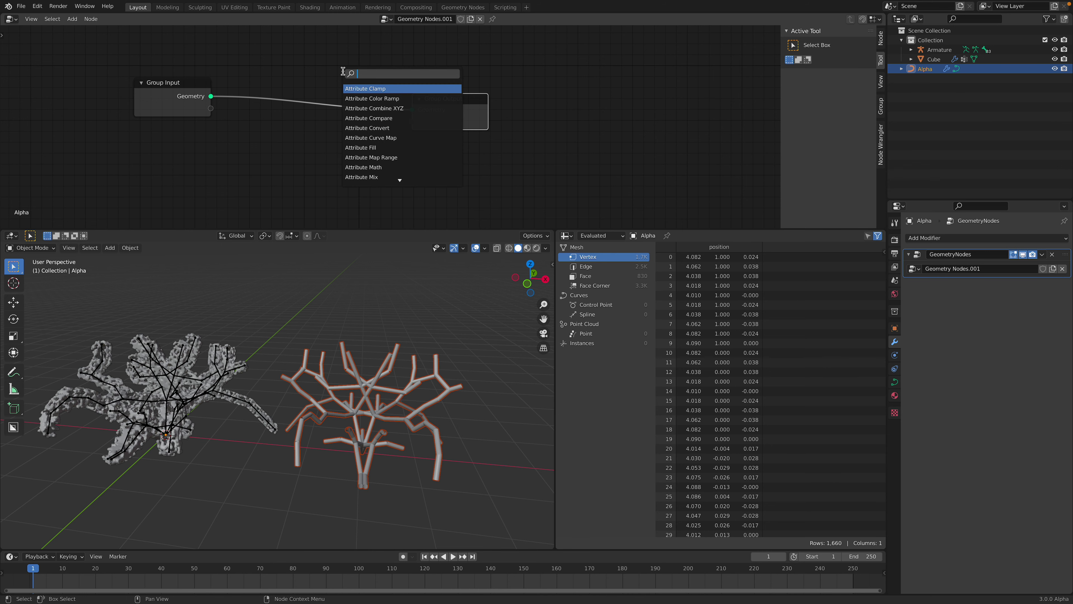
type("point")
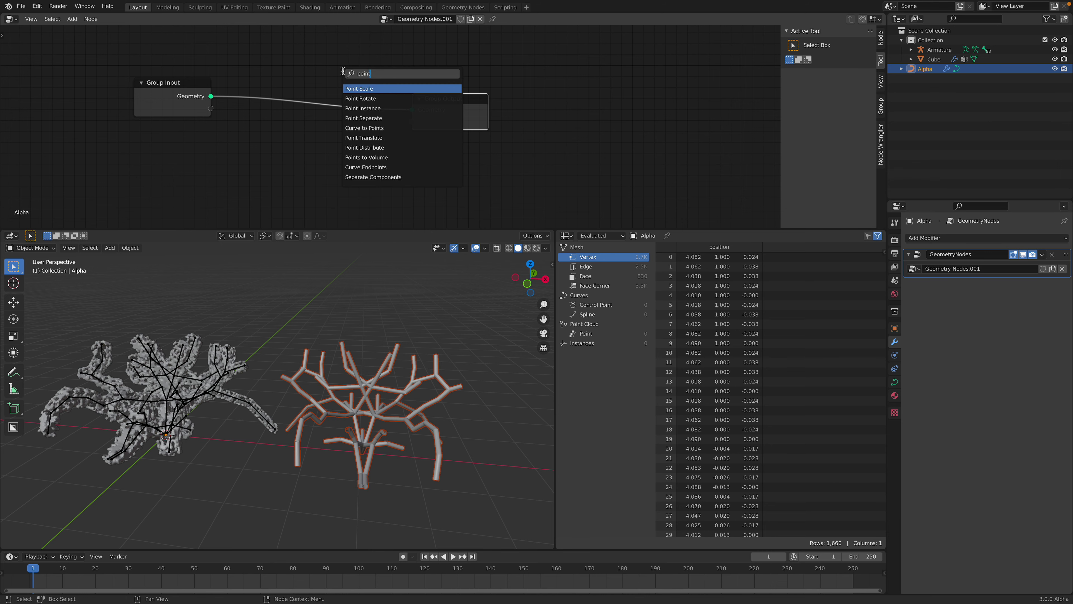
type(" v")
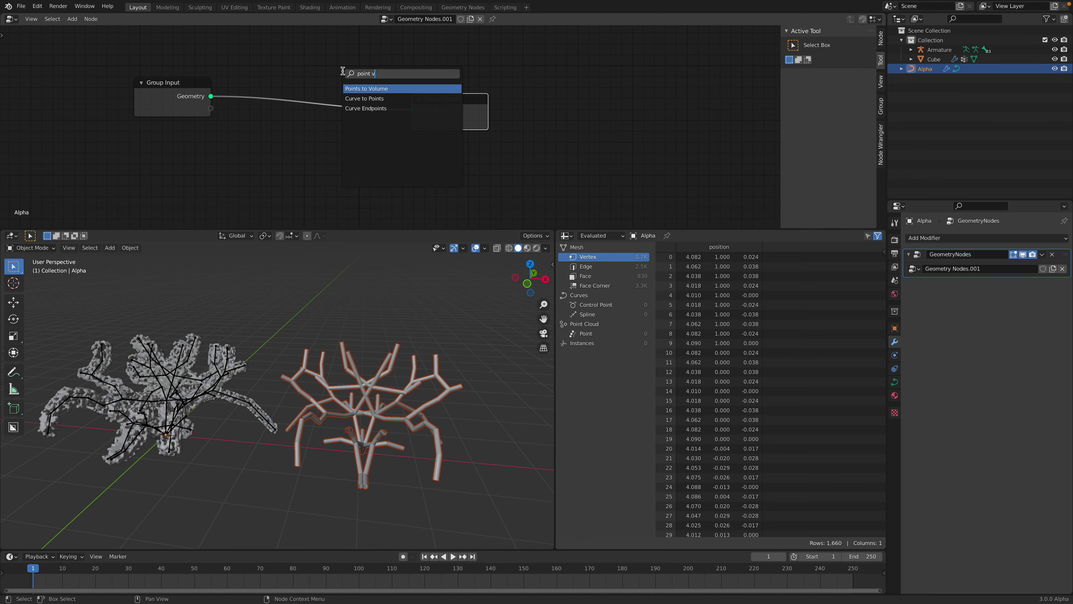
key("Return")
left_click(308, 145)
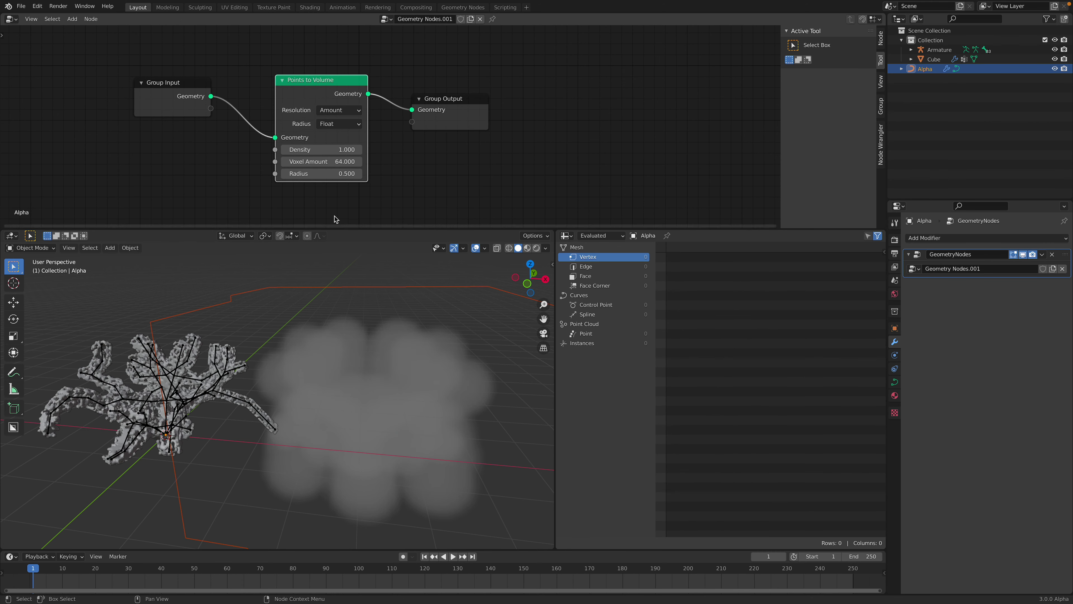
left_click_drag(321, 150, 305, 170)
key("ctrl+s")
Step: Add a Subdivision Surface modifier to the Alpha curve, place it above GeometryNodes, and make GeometryNodes the active modifier again
left_click(972, 237)
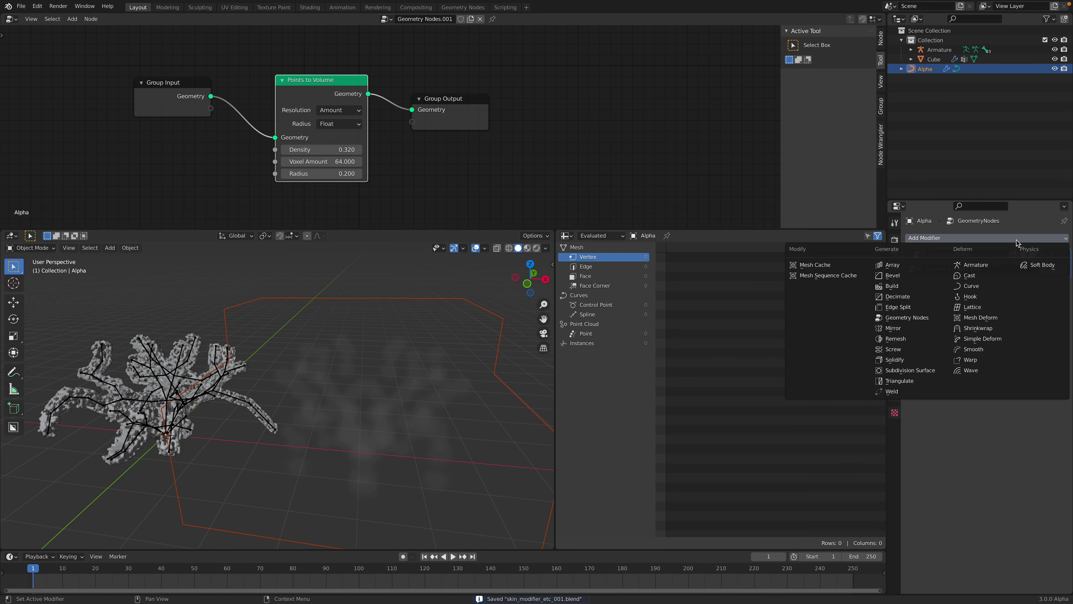
left_click(909, 370)
left_click_drag(1066, 290, 1056, 244)
mouse_move(396, 364)
middle_mouse_down()
mouse_move(383, 379)
mouse_move(394, 386)
middle_mouse_up()
left_click(1054, 280)
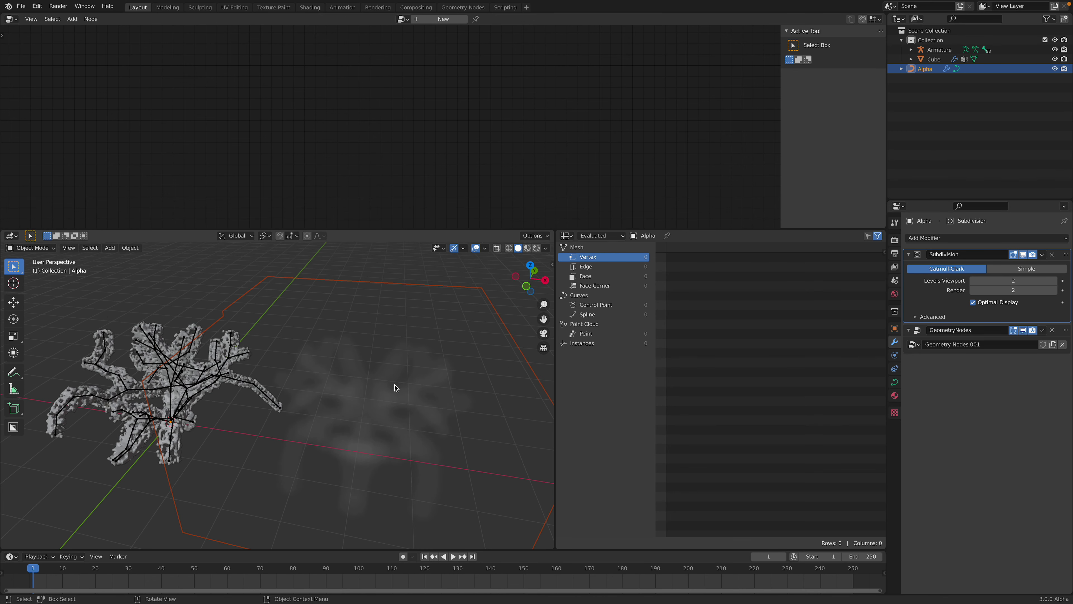
left_click(1068, 331)
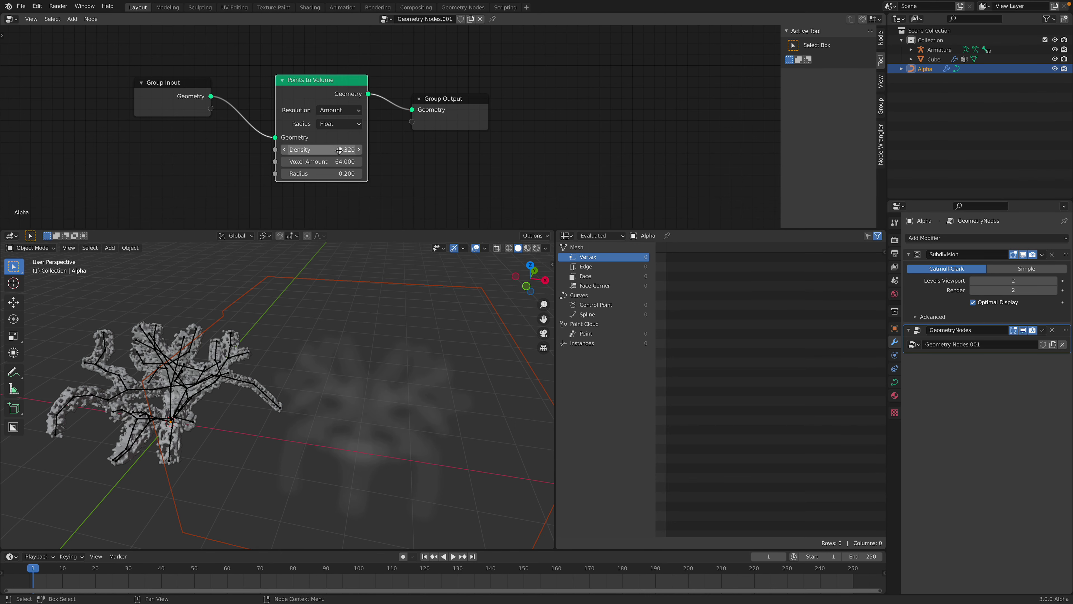
Step: Set the Points to Volume density to 0.66 and insert a Volume to Mesh node before Group Output
left_click_drag(337, 149, 343, 150)
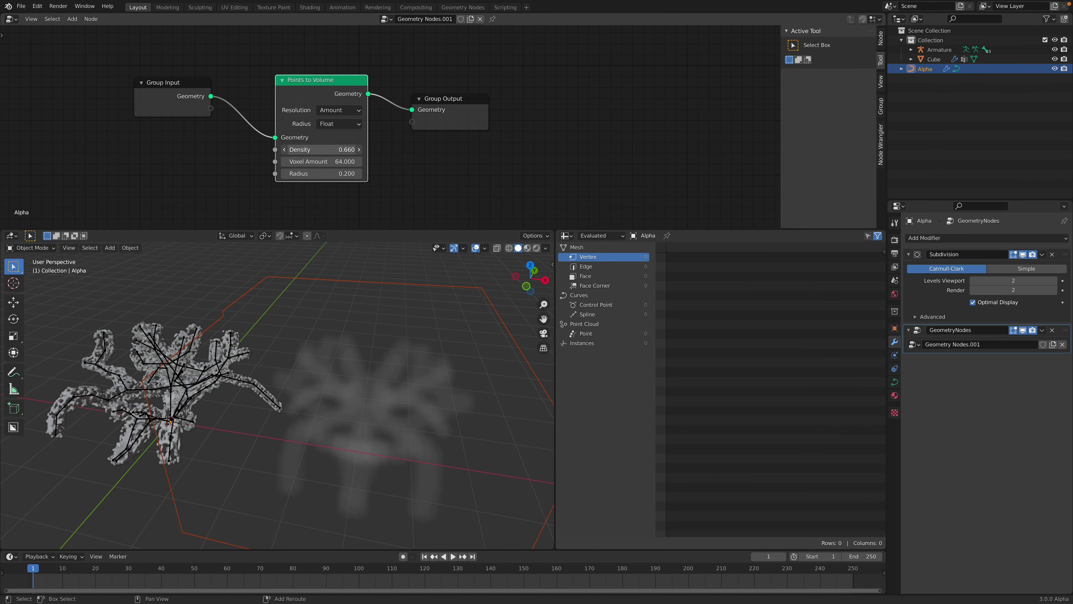
left_click_drag(452, 99, 522, 99)
key("a")
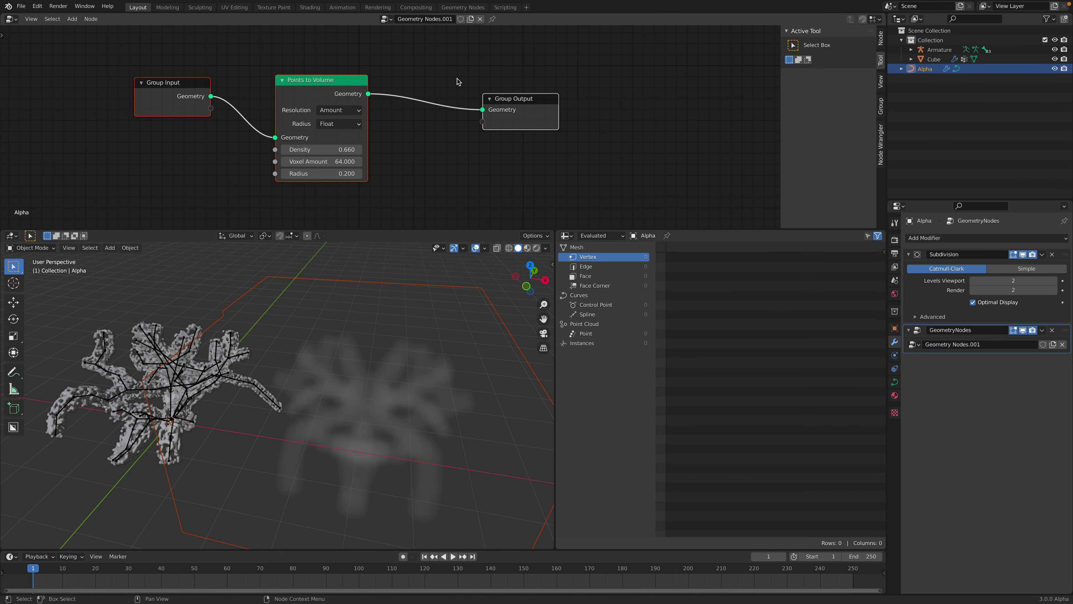
key("shift+a")
left_click(422, 101)
Step: Set the Points to Volume density to 0.24 and radius to 0.18, and save the file
left_click_drag(321, 150, 295, 149)
left_click_drag(321, 174, 317, 173)
middle_click_drag(296, 381, 279, 380)
key("ctrl+s")
Step: Insert a Point Instance node between Volume to Mesh and Group Output, with its instance type set to Geometry
key("shift+a")
left_click(608, 79)
type("insta")
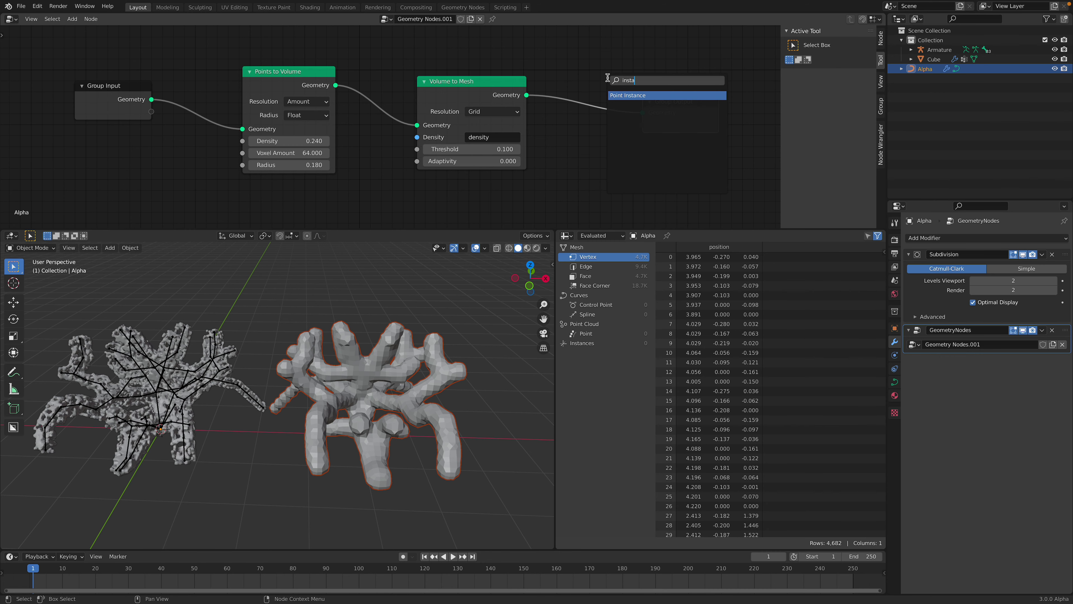
key("Return")
left_click(571, 72)
left_click(622, 109)
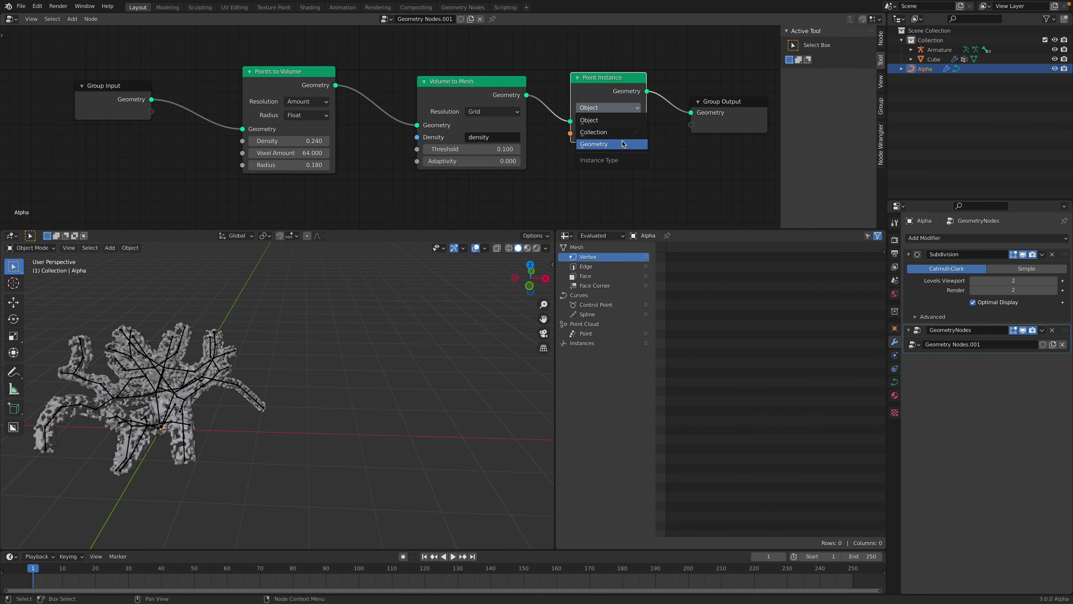
left_click(623, 143)
left_click_drag(613, 87, 646, 119)
Step: Add a Cylinder node and connect its geometry to the Instance Geometry input of Point Instance
middle_click_drag(567, 176, 592, 102)
key("shift+a")
left_click(534, 131)
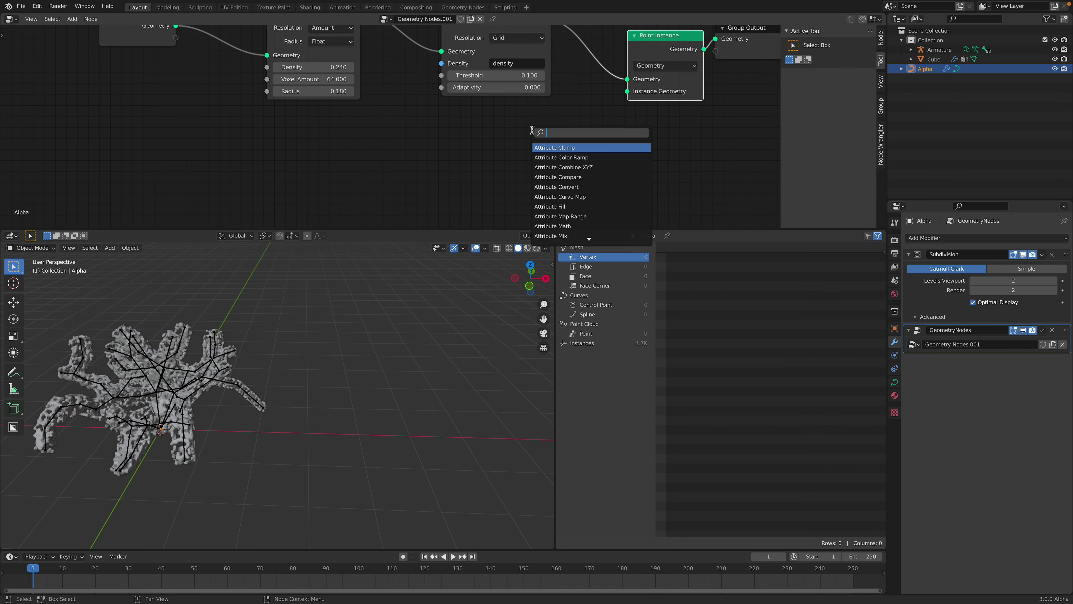
type("cy")
key("Return")
left_click(496, 126)
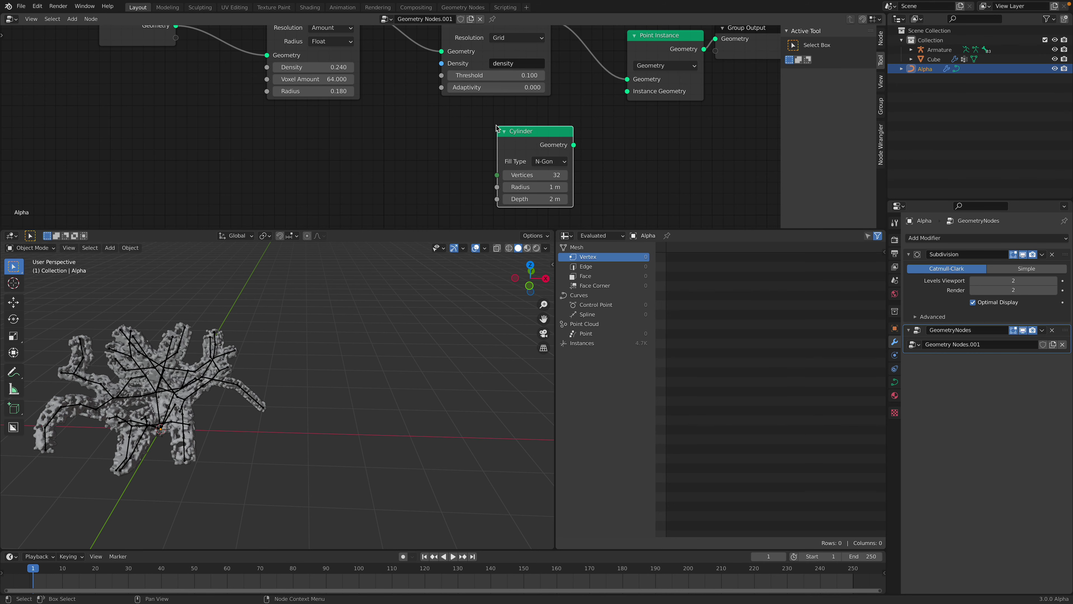
left_click_drag(573, 145, 627, 91)
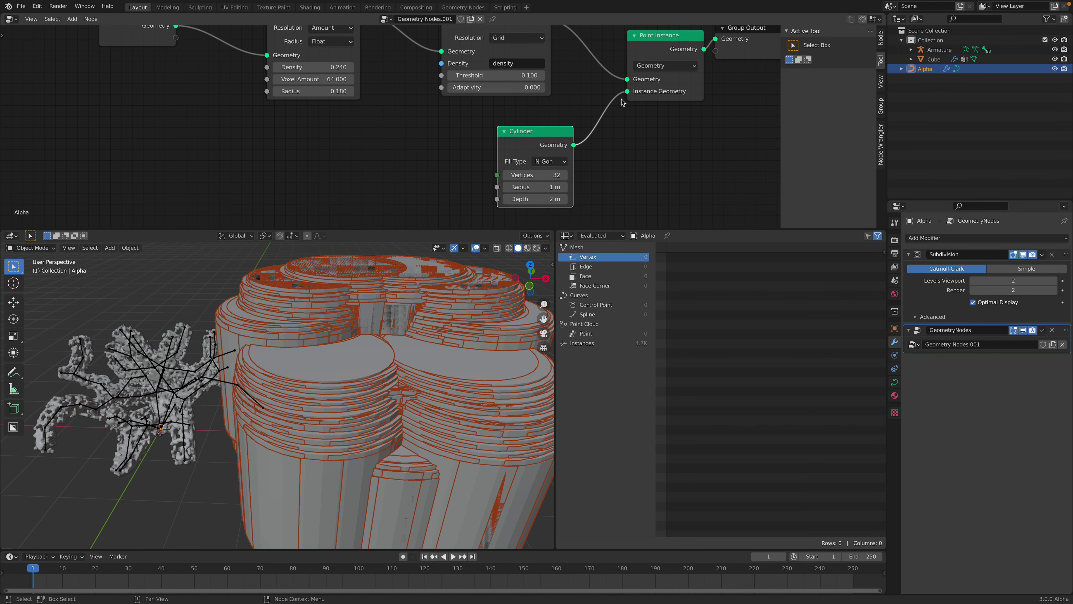
Step: Set the Cylinder node's radius to 0.1 m and depth to 0.16 m, and save the file
left_click_drag(542, 187, 516, 199, "shift")
middle_click_drag(482, 277, 475, 278)
left_click(462, 306)
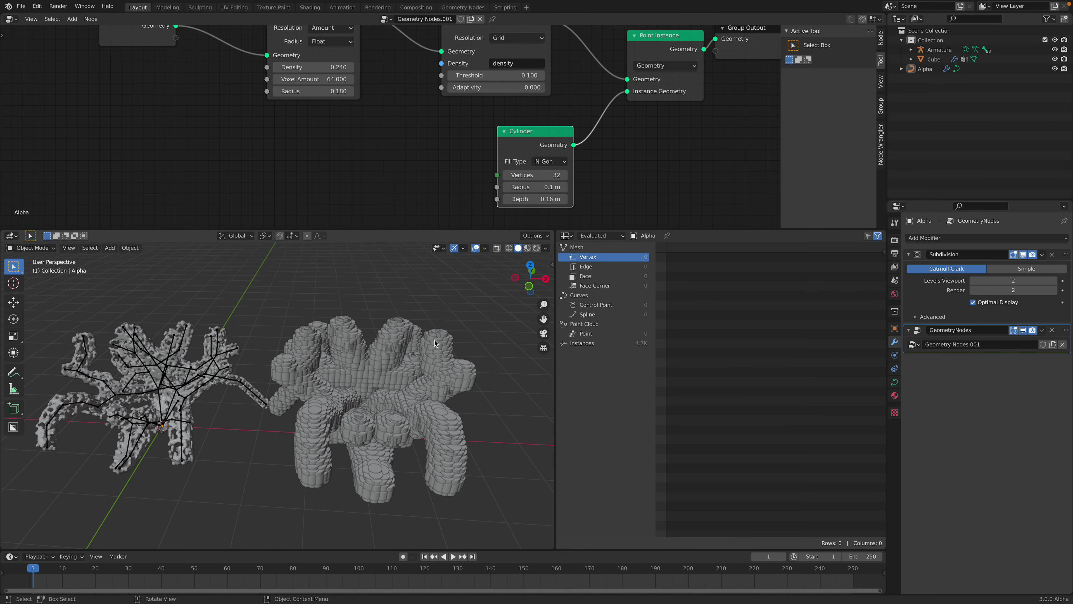
left_click(435, 351)
middle_click_drag(435, 351, 418, 351)
key("ctrl+s")
Step: Make room in the node tree and insert an Align Rotation to Vector node between Volume to Mesh and Point Instance
scroll(704, 51, "down", 2)
middle_click_drag(703, 51, 595, 103)
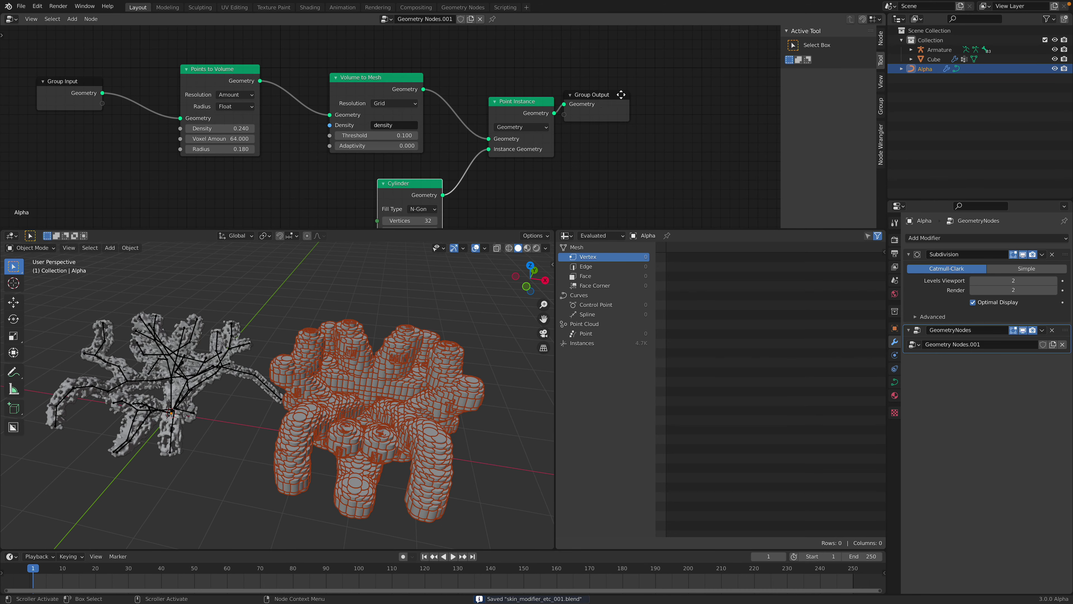
left_click_drag(617, 91, 692, 103)
left_click_drag(517, 109, 557, 103)
key("shift+a")
left_click(531, 76)
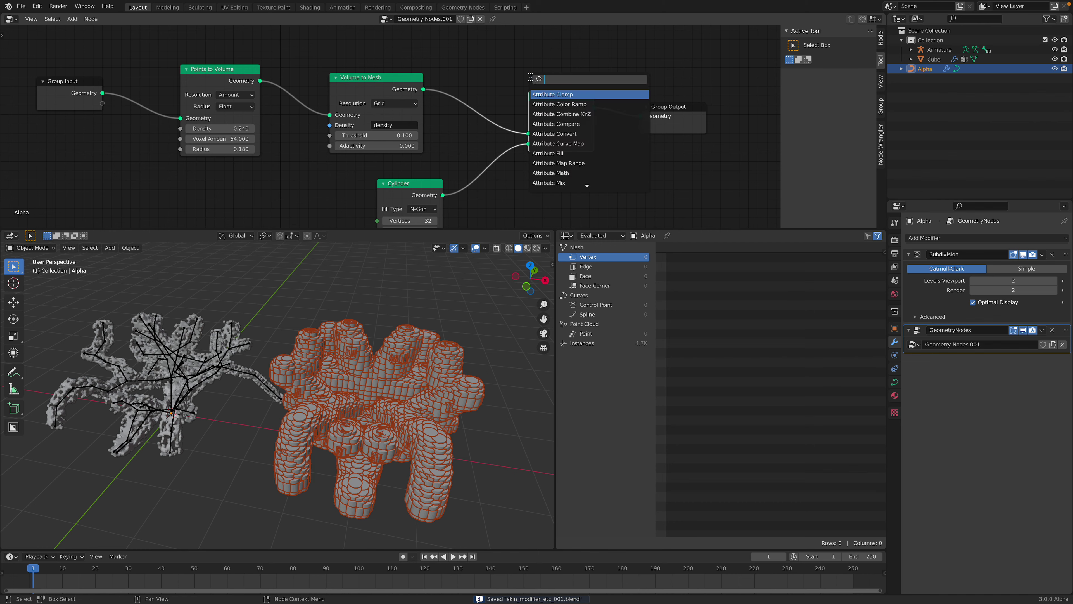
type("rota")
key("Down")
key("Down")
key("Down")
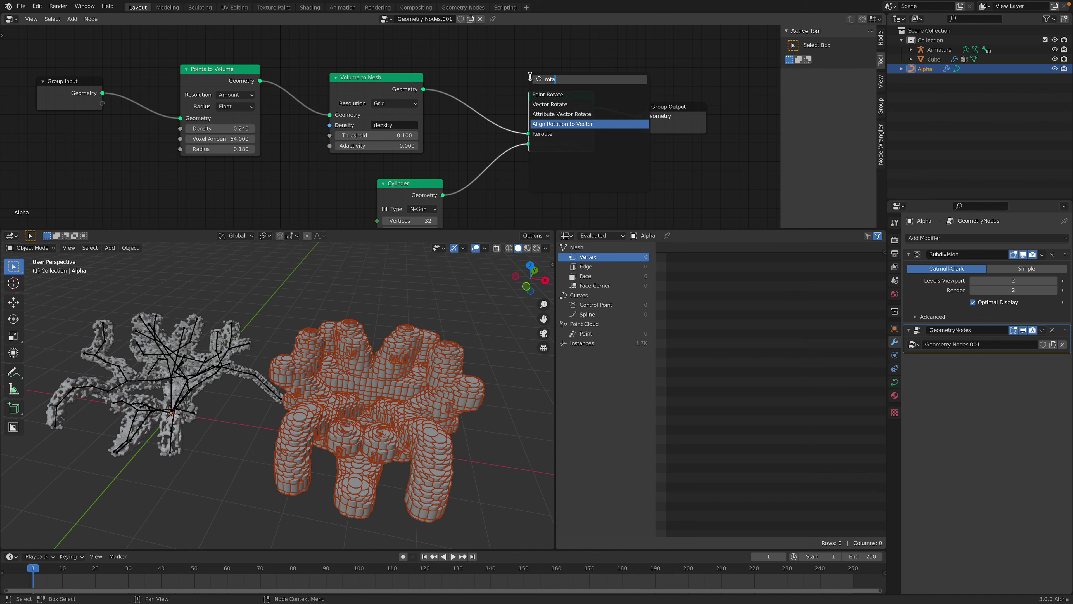
key("Return")
left_click(465, 54)
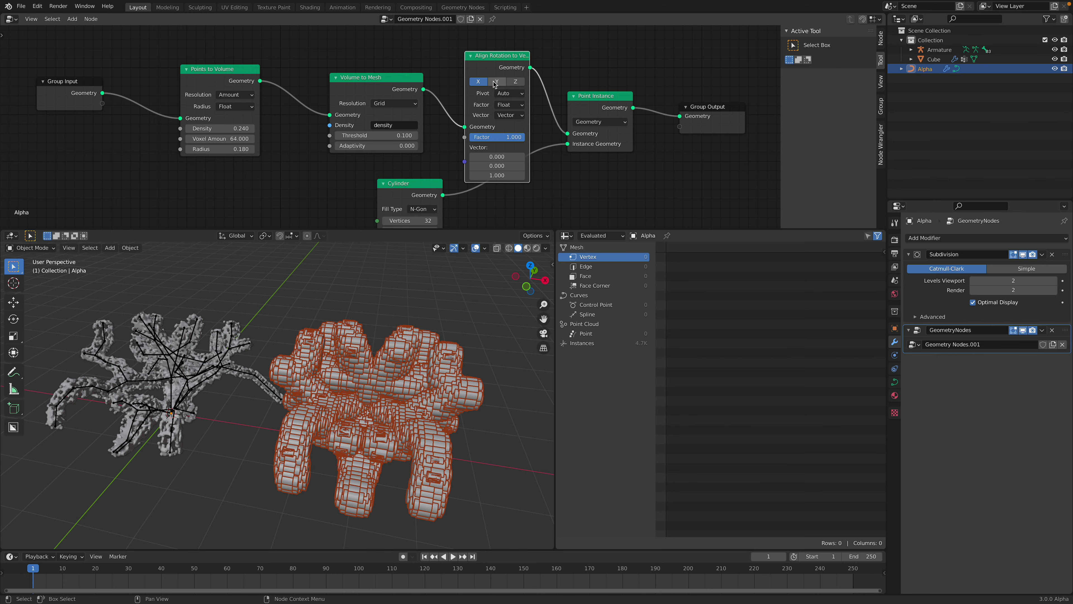
Step: Align the rotation's Z axis to the normal attribute and save the file
left_click(516, 81)
left_click(510, 115)
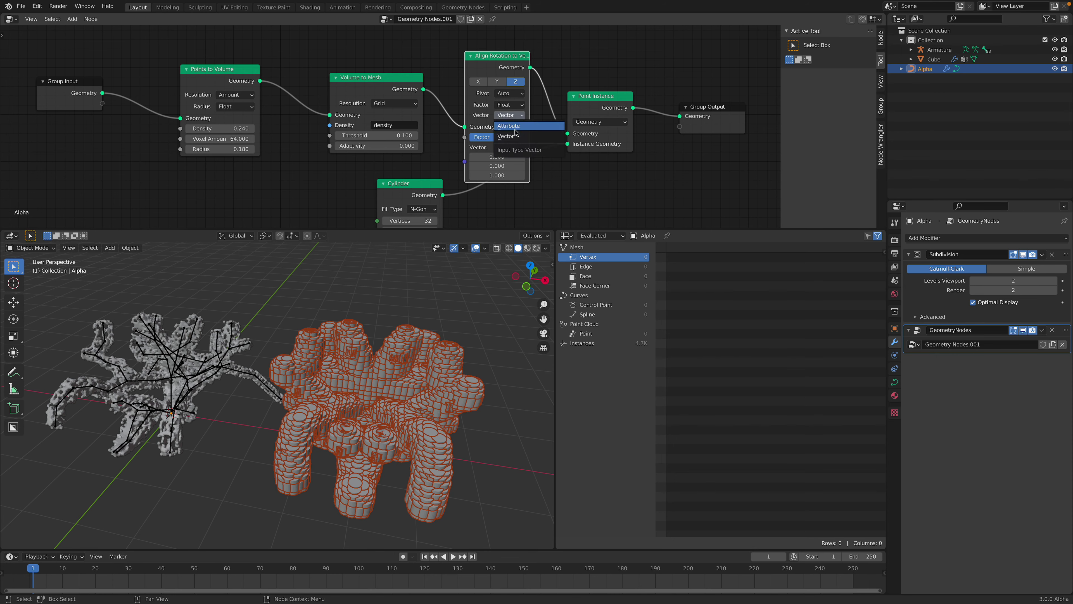
left_click(515, 127)
left_click(512, 147)
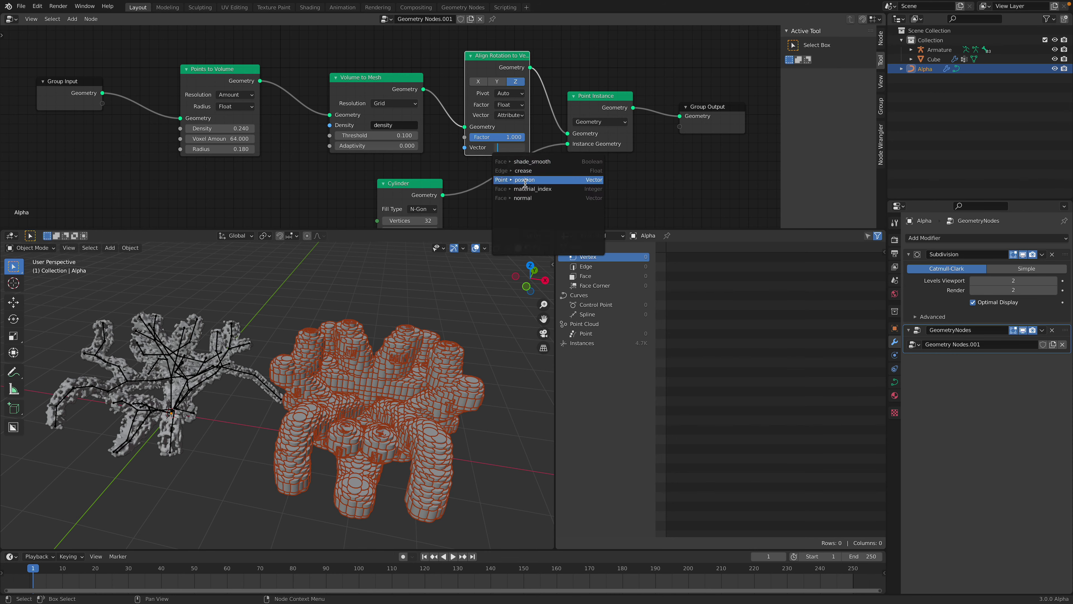
left_click(526, 197)
left_click(458, 311)
middle_click_drag(458, 312, 471, 290)
key("ctrl+s")
Step: Try X and Y as the alignment axis in Align Rotation to Vector, and return to Z
left_click(478, 82)
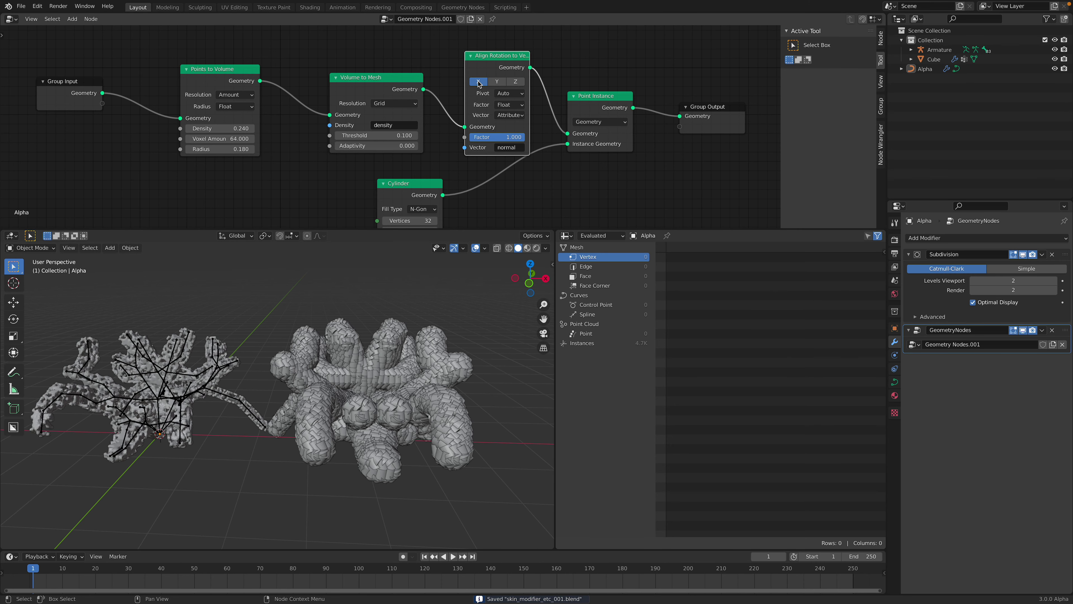
left_click(497, 83)
left_click(510, 84)
Step: Set the Cylinder node's radius to 0.06 m and depth to 0.04 m
middle_click_drag(416, 175, 414, 110)
mouse_move(416, 175)
left_mouse_down()
mouse_move(386, 175)
mouse_move(417, 164)
left_mouse_up()
middle_click_drag(381, 356, 376, 381)
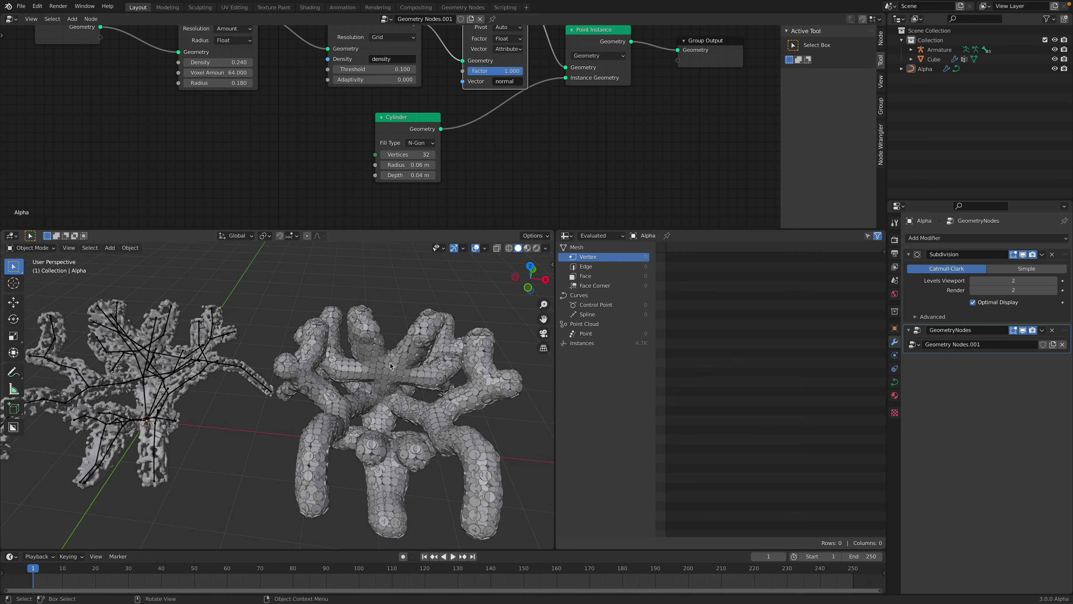
scroll(376, 380, "up", 3)
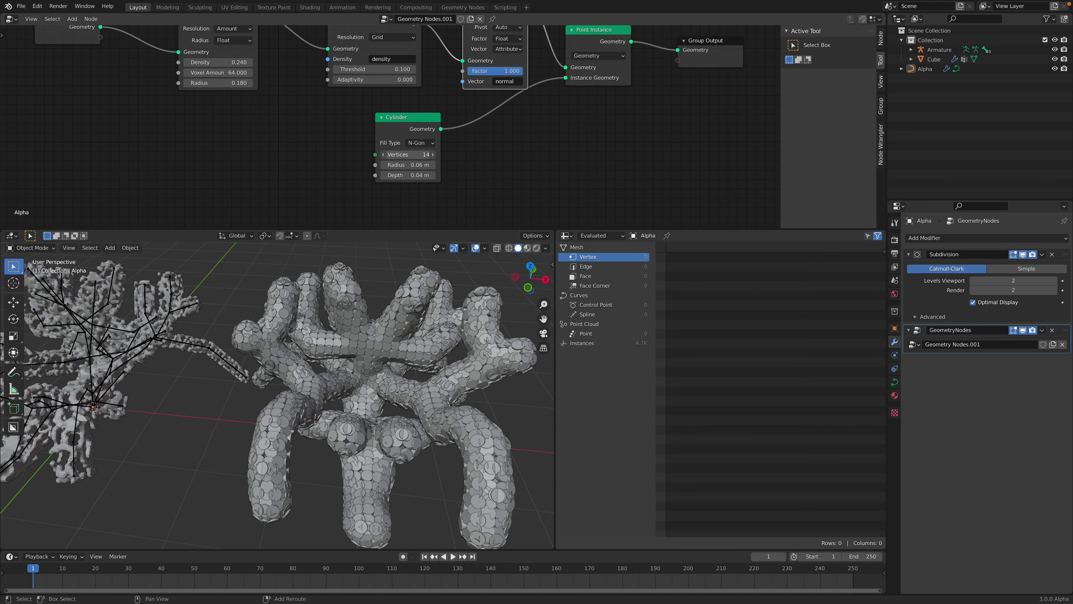
Step: Set the Cylinder node to 8 vertices and a depth of 0.08 m, and save the file
left_click_drag(418, 155, 406, 154)
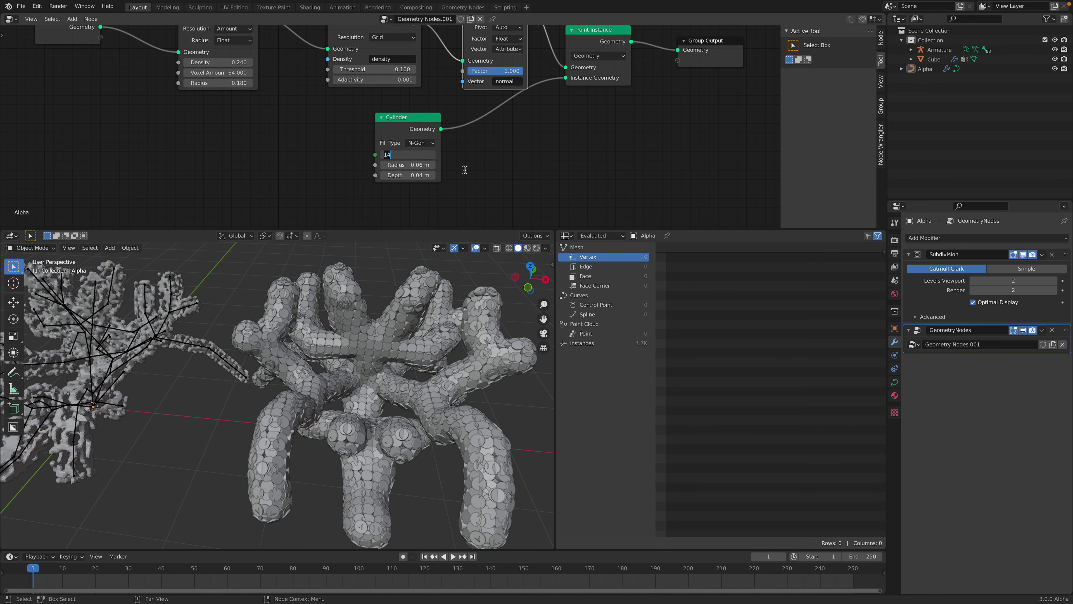
left_click(432, 154)
scroll(405, 307, "down", 1)
middle_click_drag(406, 322, 442, 334)
left_click(416, 154)
type("8")
key("Return")
key("ctrl+s")
mouse_move(416, 175)
left_mouse_down()
mouse_move(397, 175)
mouse_move(425, 175)
left_mouse_up()
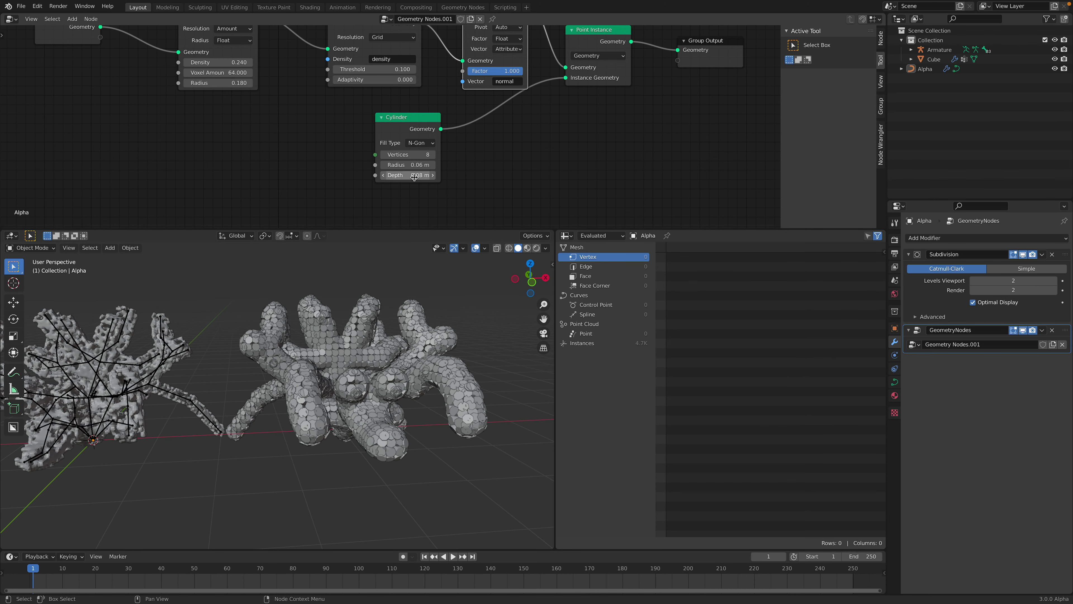
key("ctrl+s")
Step: Move the Volume to Mesh, Points to Volume and Group Input nodes further away from Align Rotation to Vector
middle_click_drag(462, 162, 462, 214)
left_click_drag(371, 63, 336, 51)
scroll(203, 80, "down", 3)
middle_click_drag(199, 79, 247, 91)
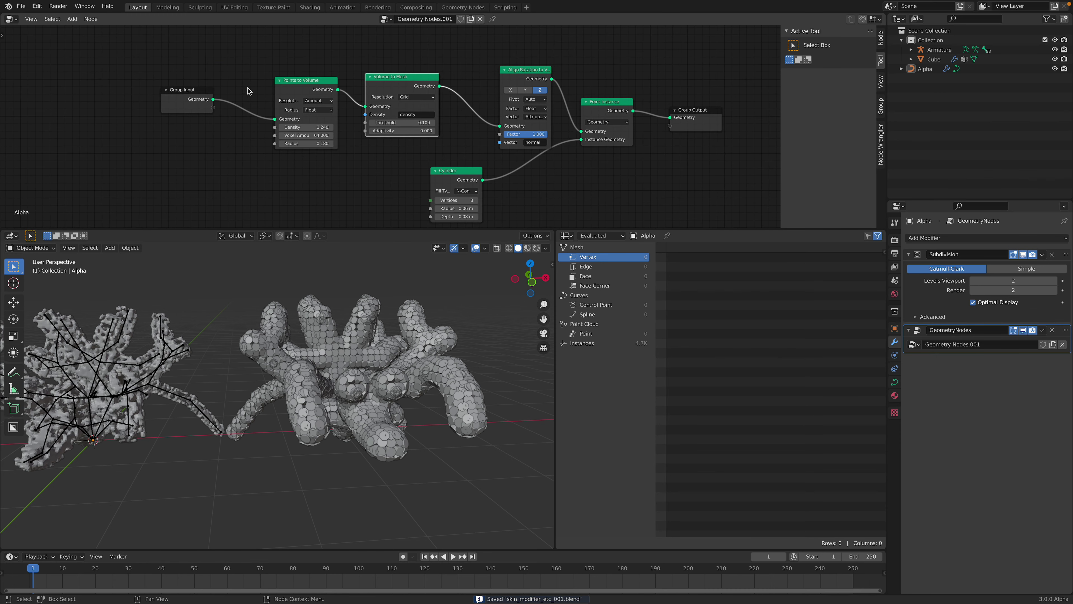
left_click_drag(287, 81, 250, 69)
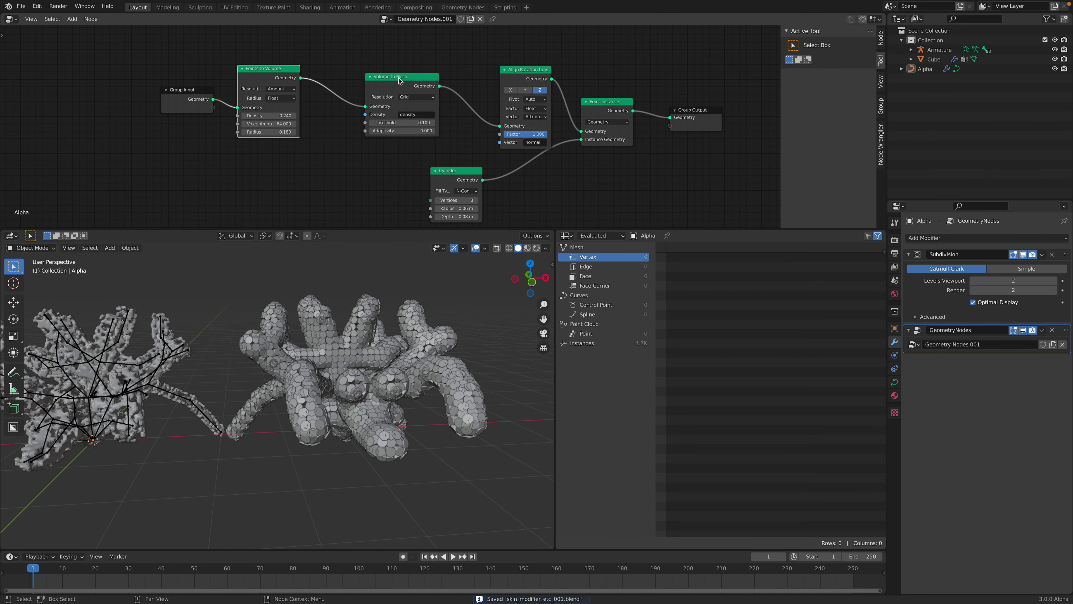
left_click_drag(399, 81, 353, 78)
left_click_drag(193, 100, 174, 93)
Step: Examine the cylinder-covered branching structure from several angles and save the file
middle_click_drag(257, 376, 451, 415)
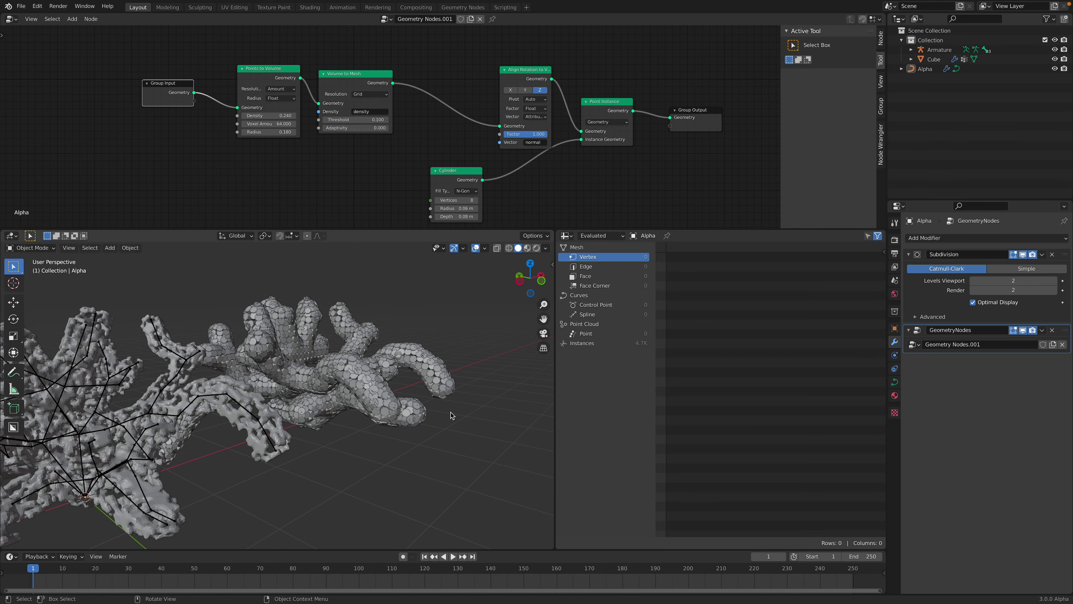
middle_click_drag(422, 373, 226, 461)
middle_click_drag(424, 409, 390, 453)
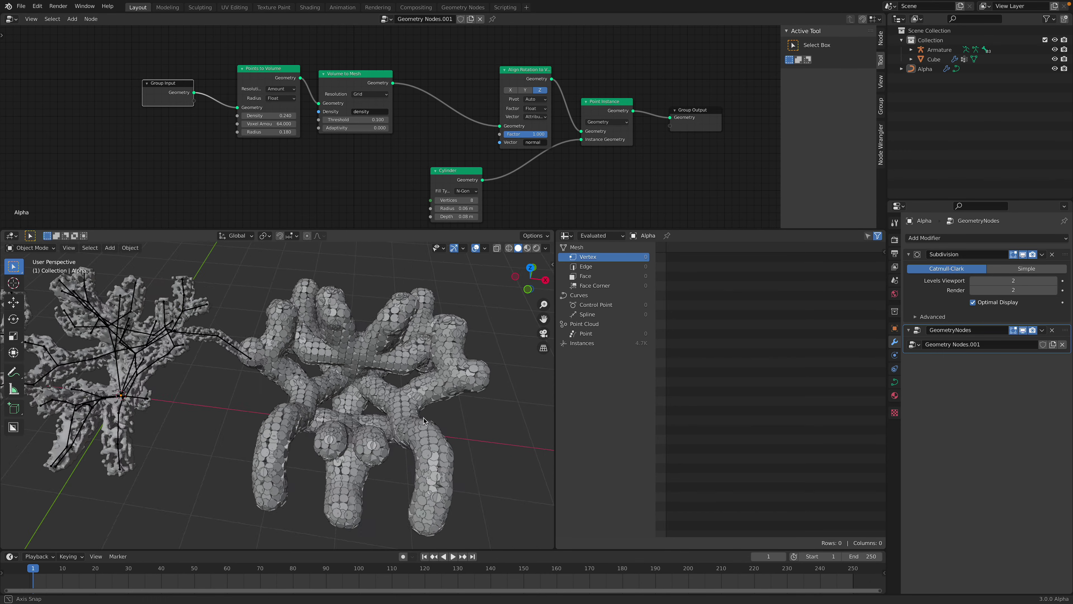
middle_click_drag(428, 427, 377, 409)
mouse_move(348, 370)
middle_mouse_down()
mouse_move(392, 396)
mouse_move(369, 334)
mouse_move(344, 380)
middle_mouse_up()
key("ctrl+s")
middle_click_drag(246, 356, 373, 354)
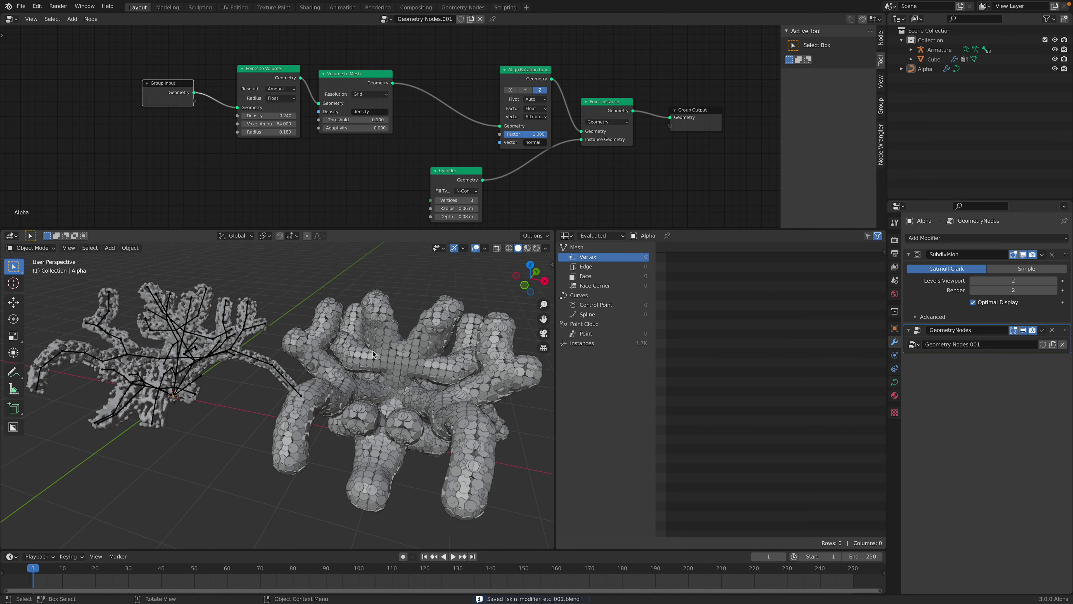
Step: Compare the cylinders' alignment along the Y and X axes and restore the Z axis
middle_click_drag(424, 103, 409, 99)
left_click(510, 87)
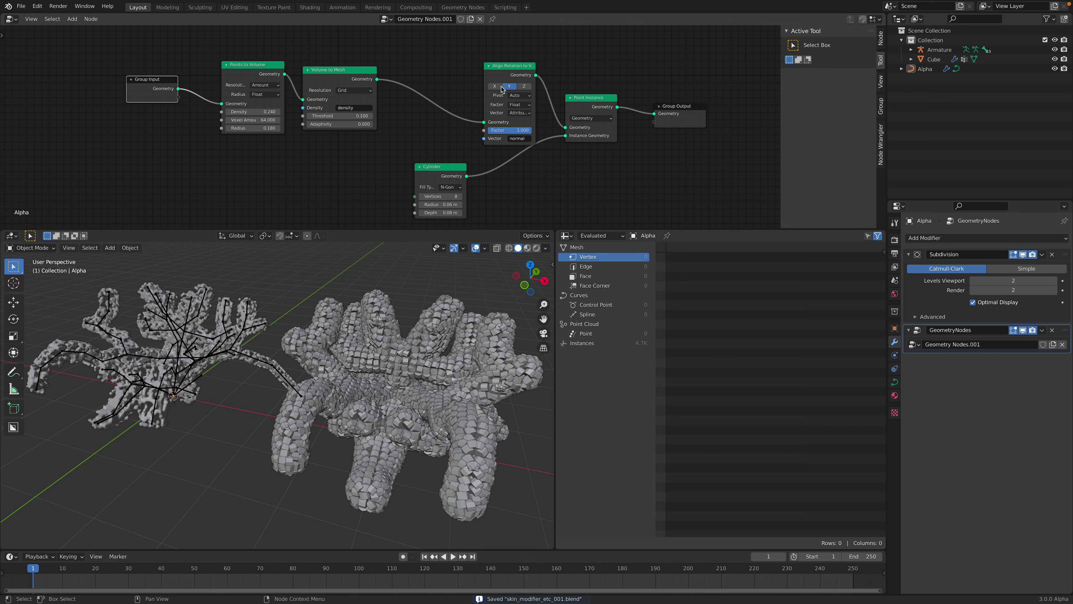
left_click(495, 86)
left_click(524, 86)
Step: Space out the Align Rotation to Vector, Point Instance and Group Output nodes, and save the file
left_click_drag(517, 66, 511, 52)
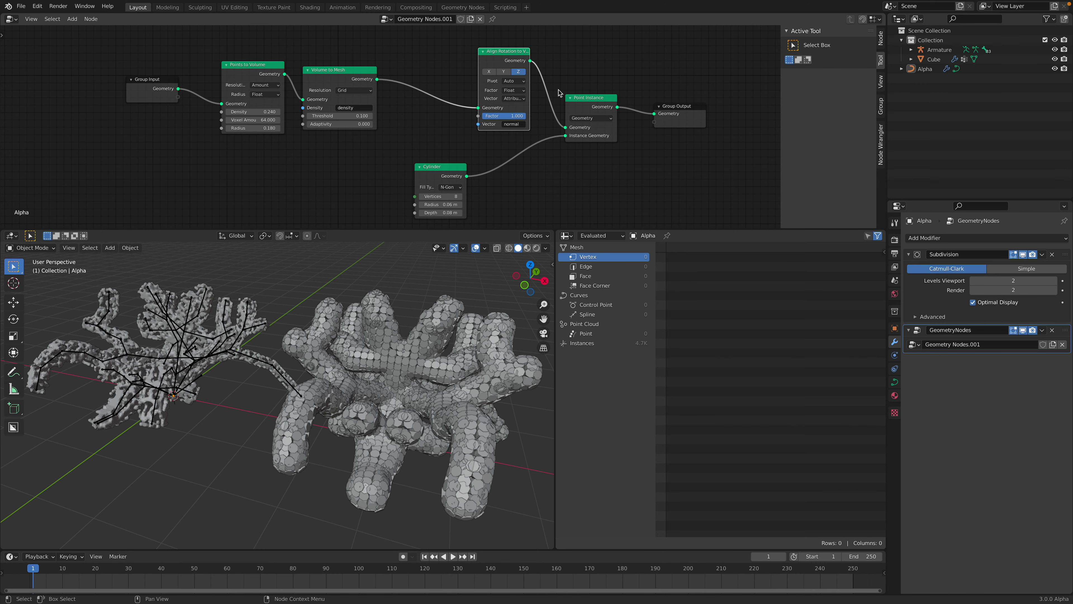
left_click_drag(591, 99, 604, 103)
left_click_drag(672, 107, 709, 120)
key("ctrl+s")
left_click(547, 88)
Step: Move the Group Input, Points to Volume and Volume to Mesh nodes further away from Align Rotation to Vector
middle_click_drag(422, 71, 420, 106)
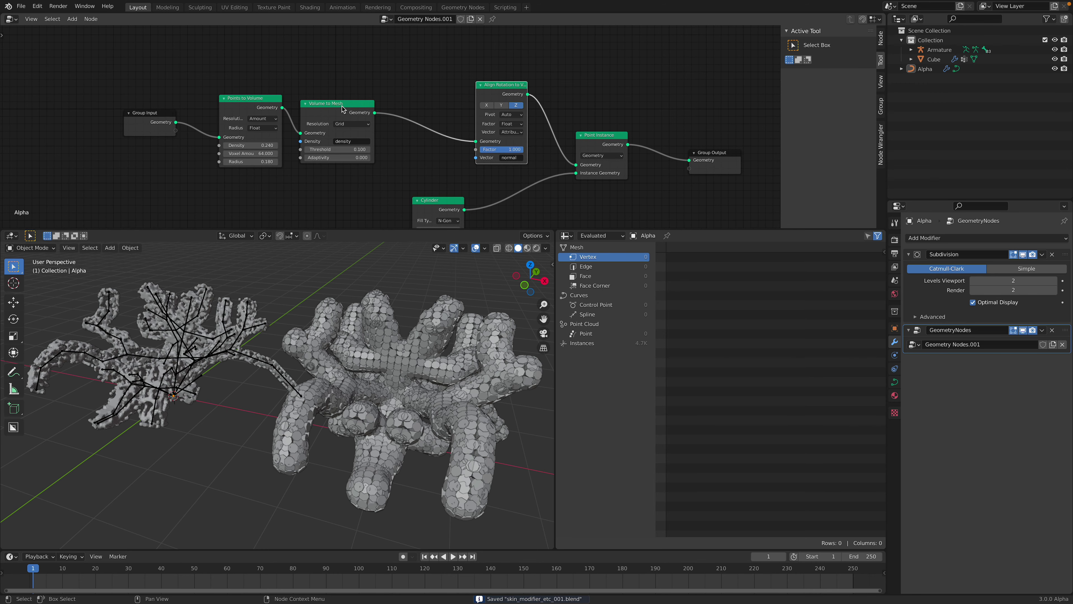
left_click_drag(338, 104, 338, 90)
scroll(330, 94, "up", 1)
left_click_drag(239, 96, 211, 86)
left_click_drag(135, 113, 93, 105)
left_click_drag(202, 93, 172, 82)
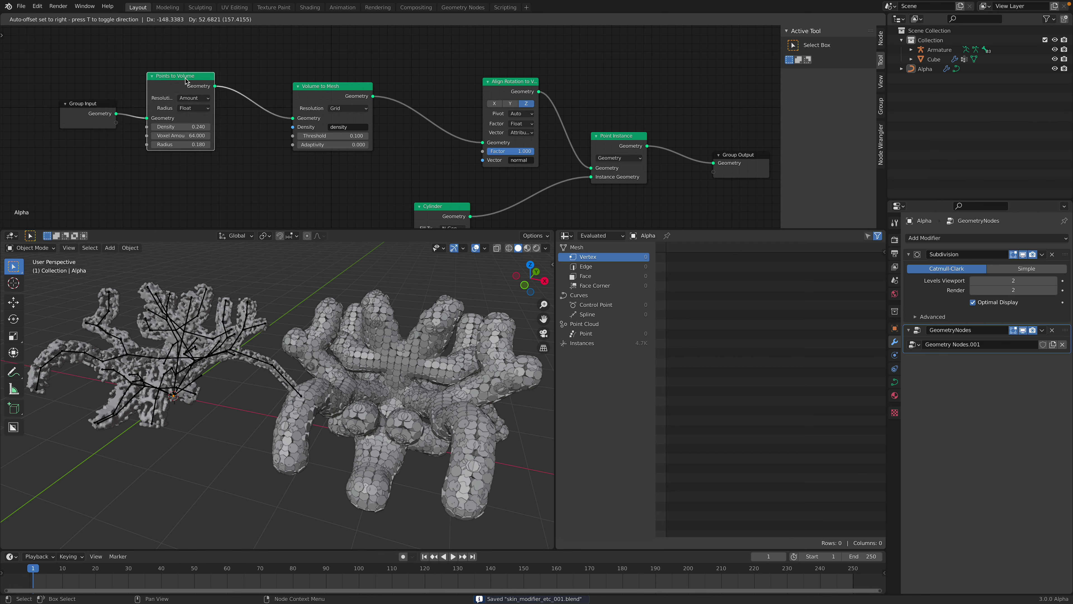
left_click_drag(346, 90, 319, 84)
Step: Insert a Point Distribute node between Volume to Mesh and Align Rotation to Vector, with density 93.740 and seed 84, and save the file
key("shift+a")
left_click(374, 83)
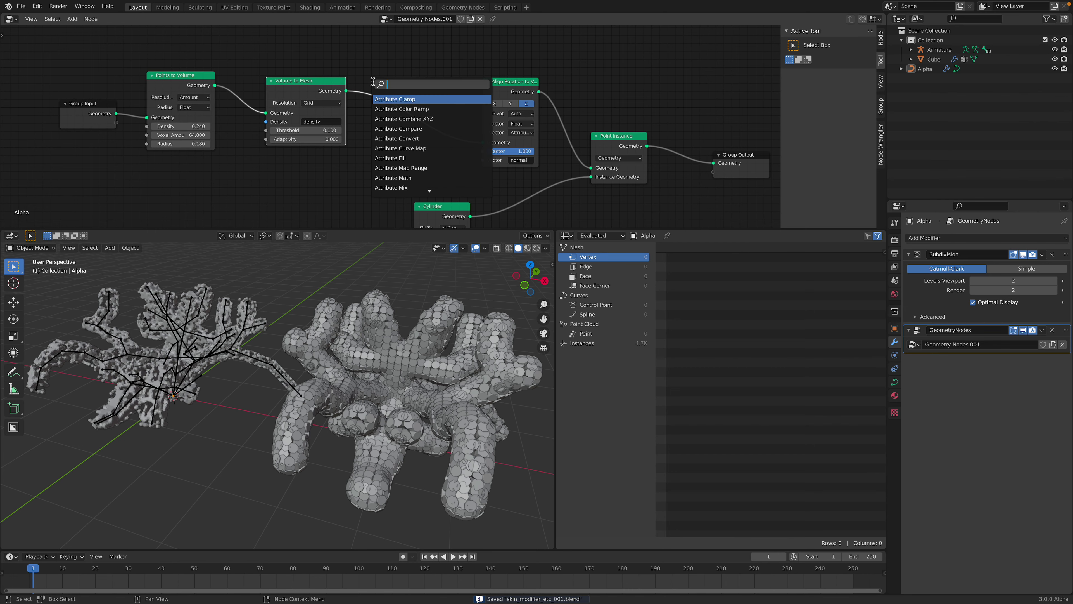
type("dis")
key("Return")
left_click(380, 88)
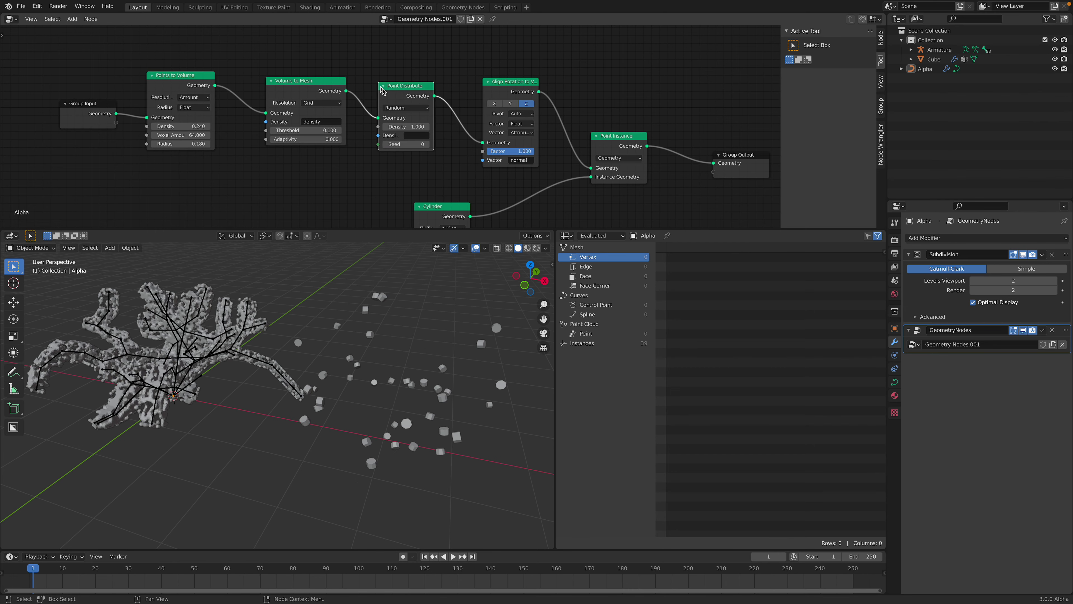
left_click_drag(406, 125, 443, 143)
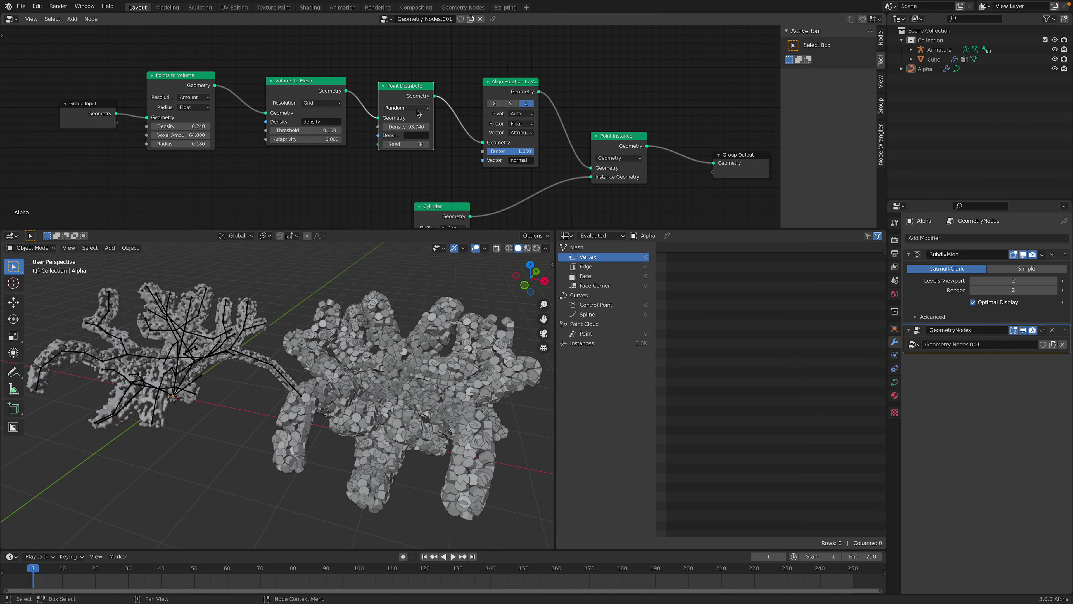
middle_click_drag(495, 124, 388, 89)
key("ctrl+s")
Step: Move the Point Instance and Group Output nodes further away from Align Rotation to Vector
left_click_drag(515, 110, 527, 113)
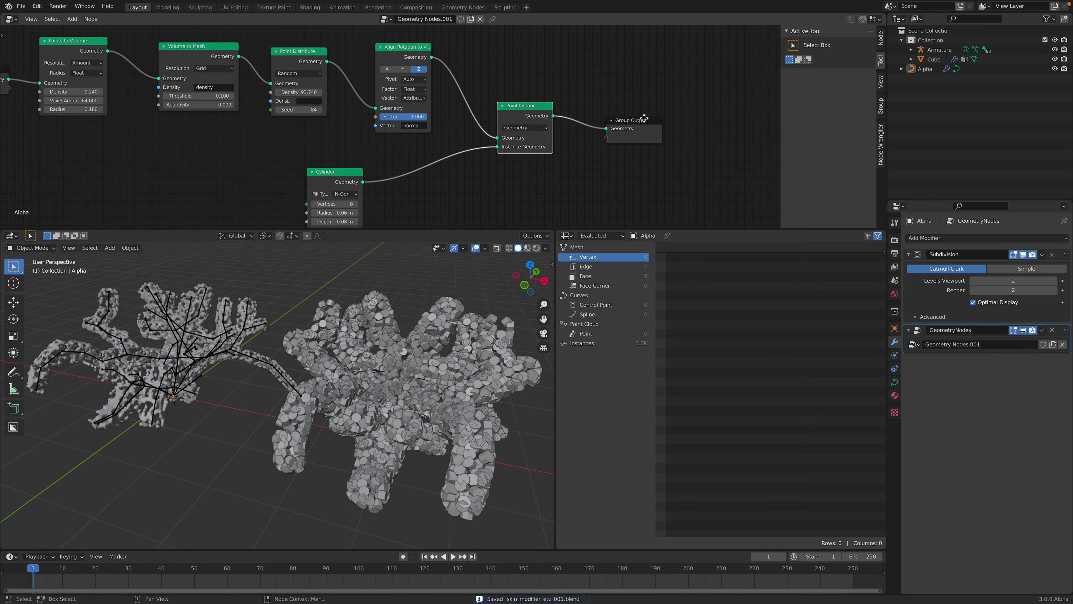
left_click_drag(641, 119, 704, 132)
left_click_drag(534, 112, 579, 120)
Step: Insert an Attribute Randomize node between Align Rotation to Vector and Point Instance
key("shift+a")
left_click(531, 98)
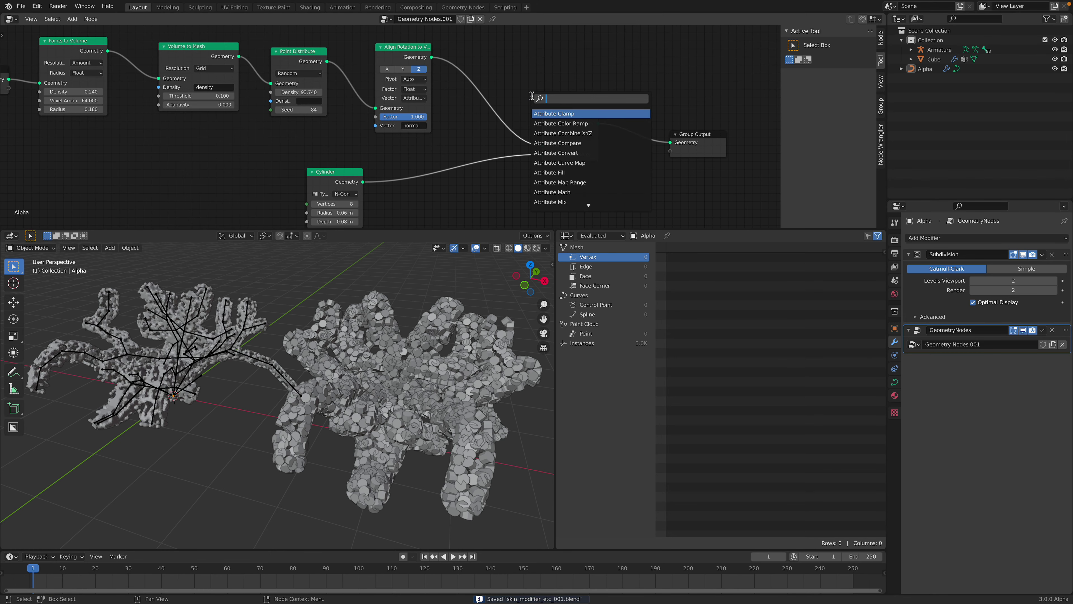
type("po")
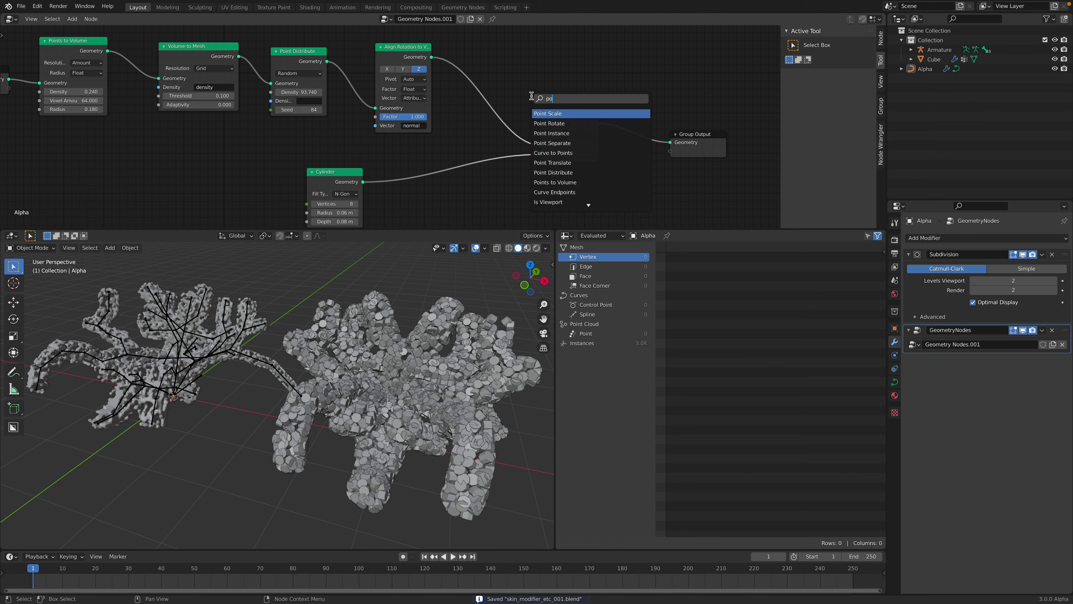
type("int s")
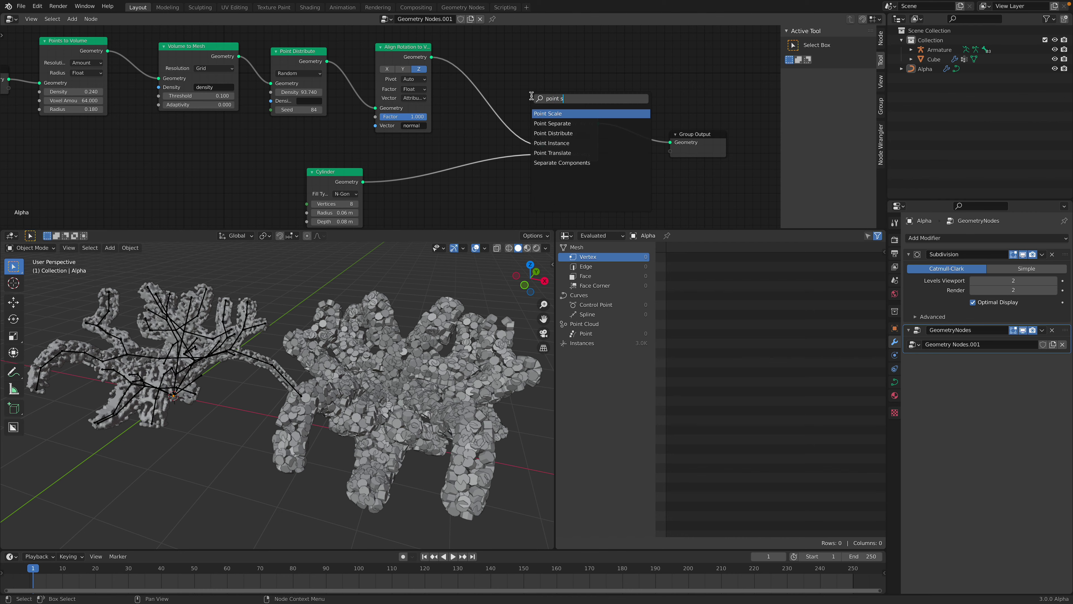
key("ctrl+a")
type("random")
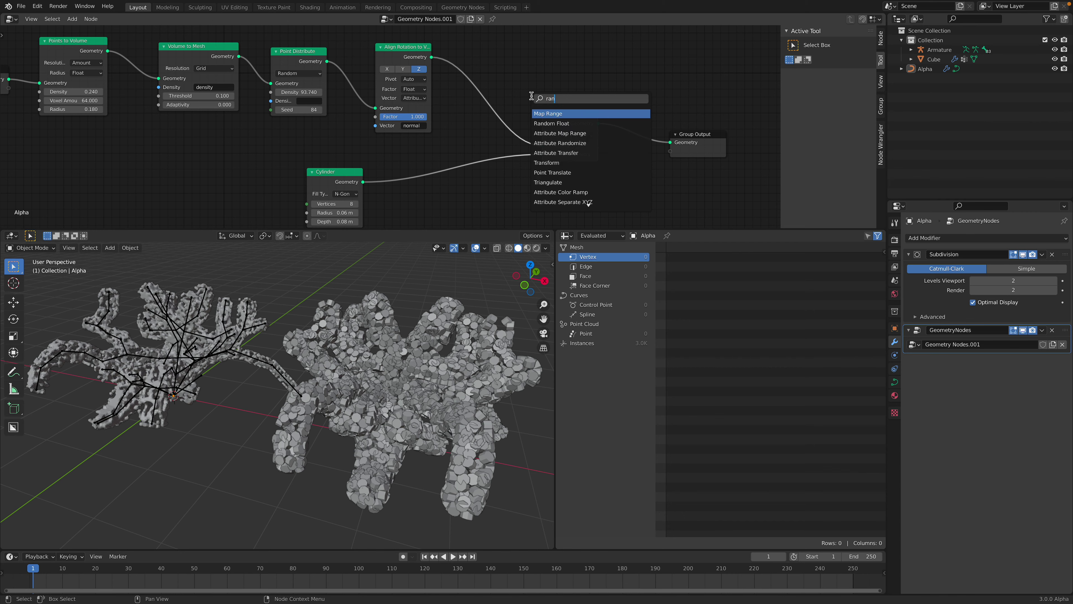
key("Return")
left_click(451, 42)
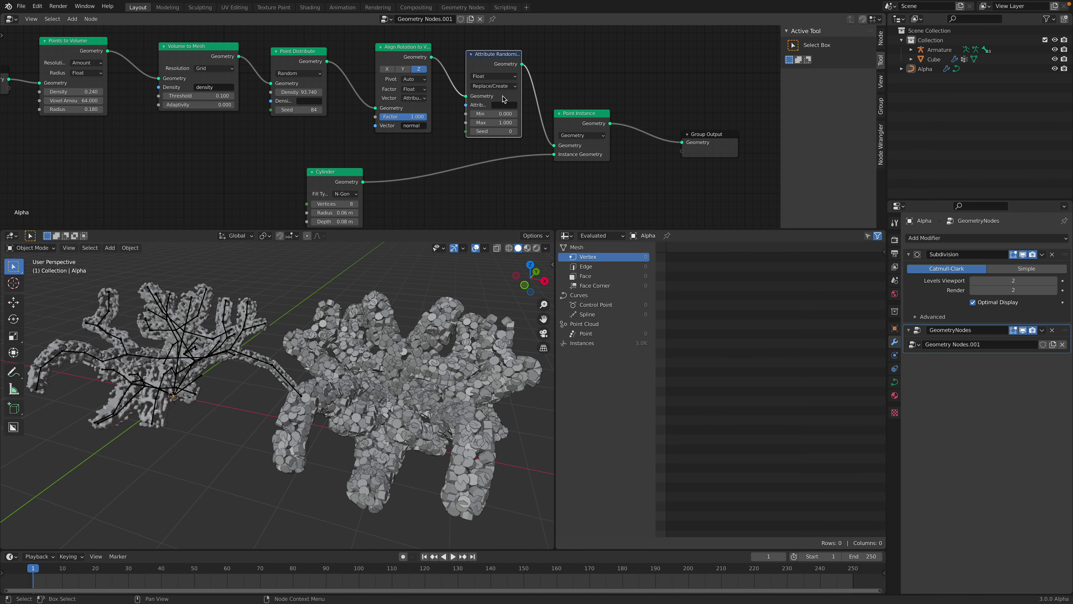
Step: Make the Attribute Randomize node randomize the scale attribute as a Vector
left_click(507, 106)
type("scale")
key("Return")
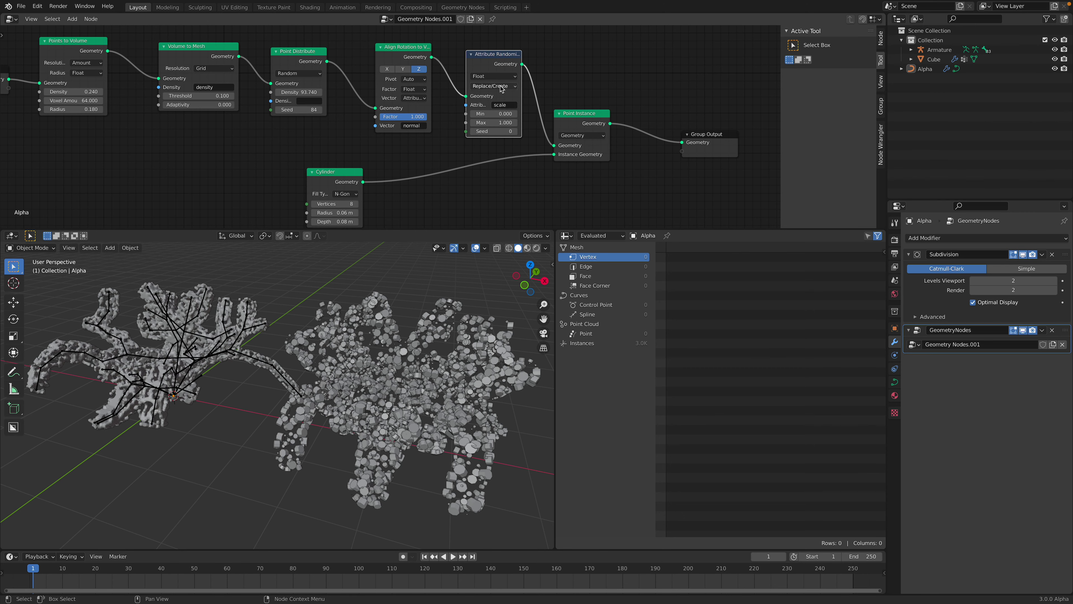
left_click(503, 76)
left_click(500, 105)
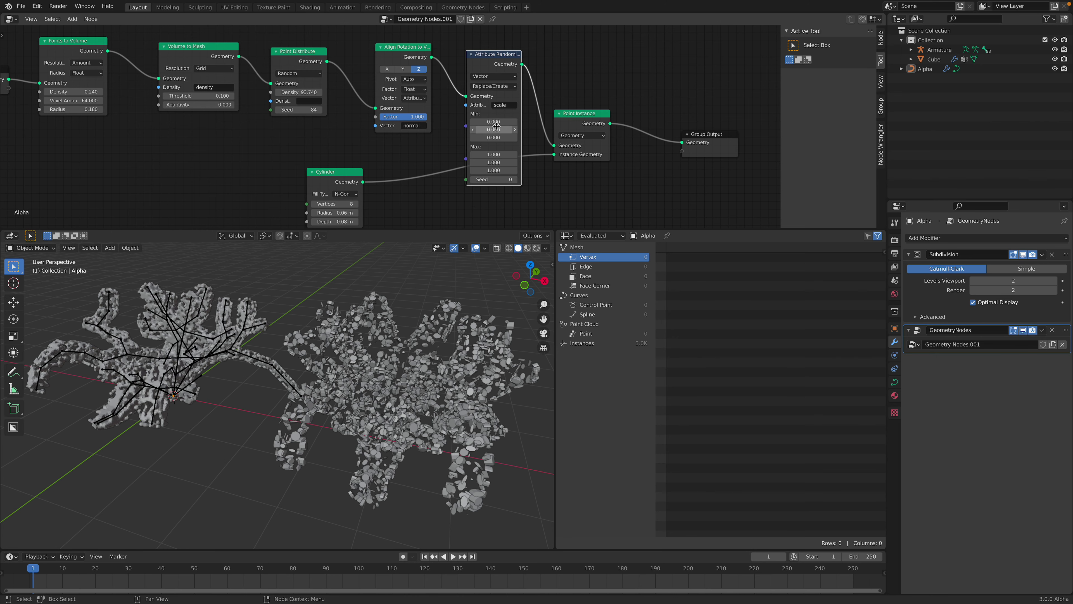
Step: Set the random scale's minimum to 1, 1, 0.520, its maximum Z to 4.540 and its seed to 94
left_click_drag(496, 122, 530, 168)
type("1")
key("Return")
left_click_drag(494, 138, 533, 179, "shift")
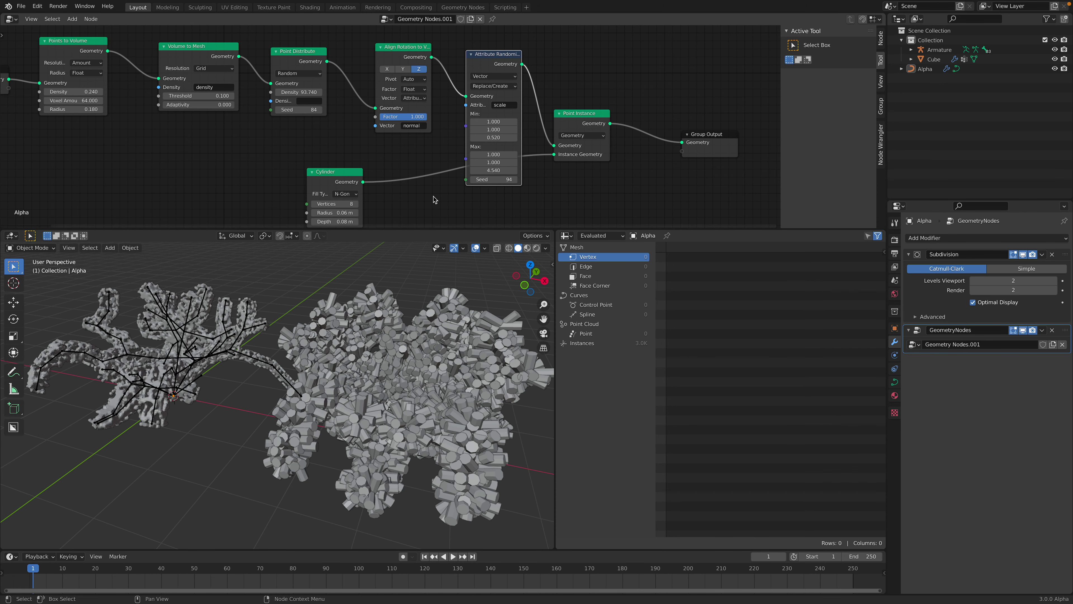
Step: Try a radius of 0.1 m on the Cylinder node, settle on 0.02 m, and save the file
middle_click_drag(434, 201, 442, 160)
left_click_drag(346, 173, 329, 173)
left_click(366, 171)
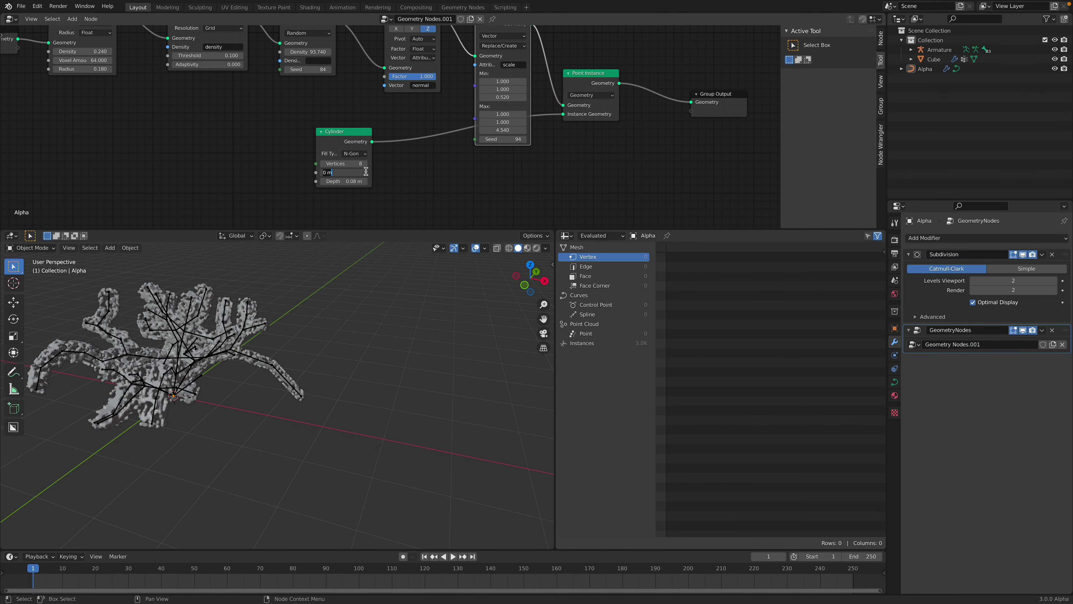
type(".1")
key("Return")
left_click(351, 175)
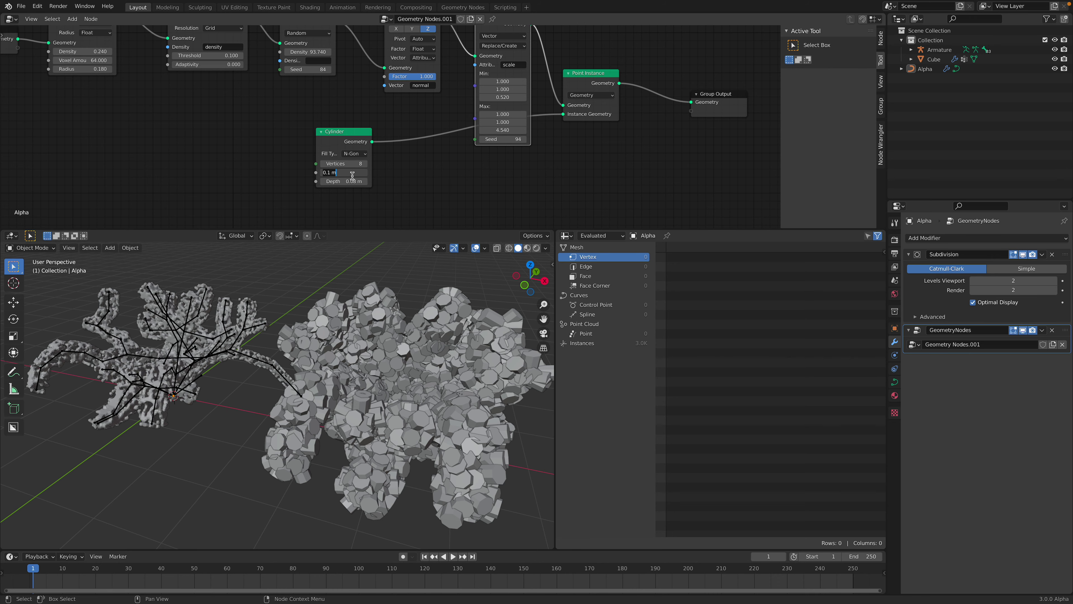
type("0.02")
key("Return")
middle_click_drag(380, 321, 416, 331)
key("ctrl+s")
Step: Raise the Point Distribute density to 205.140 and set the cylinder's depth to 0.02 m
middle_click_drag(323, 94, 348, 157)
left_click_drag(332, 115, 379, 114)
middle_click_drag(390, 188, 384, 141)
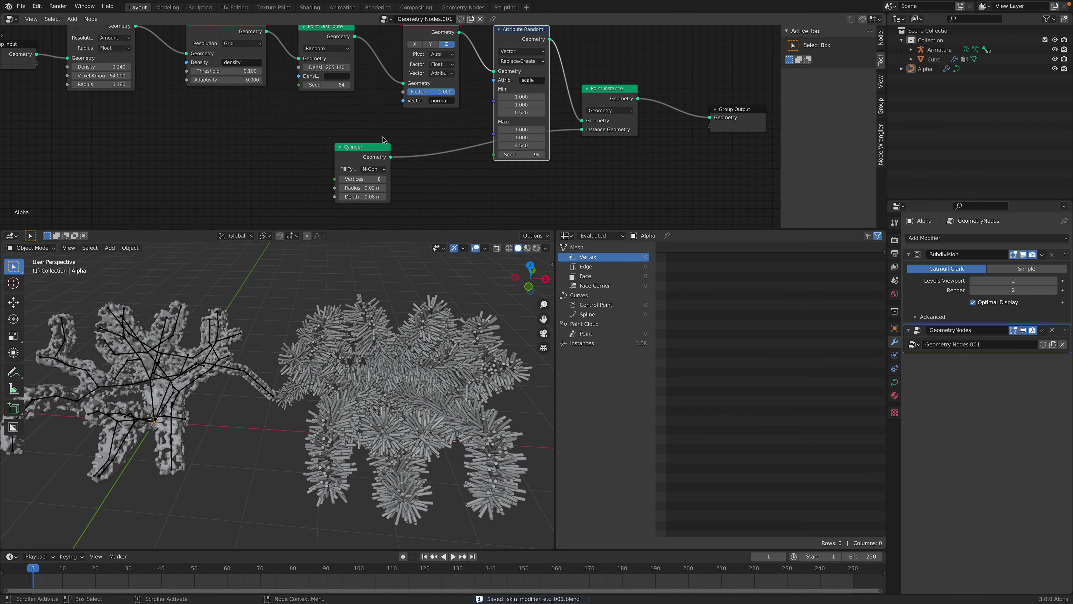
left_click(372, 195)
type("0.0")
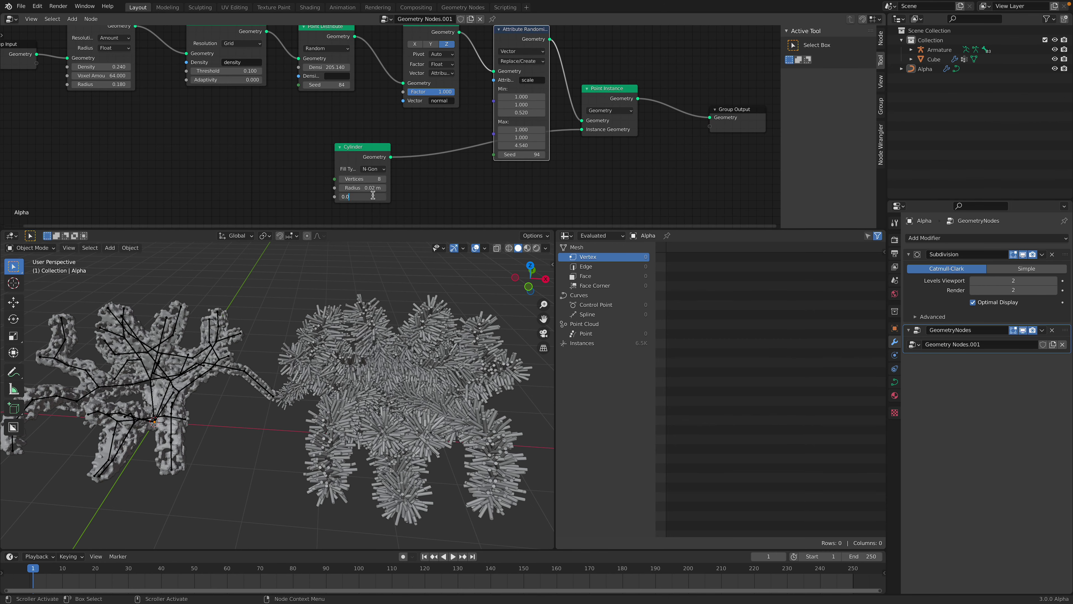
type("2")
key("Return")
middle_click_drag(385, 296, 405, 296)
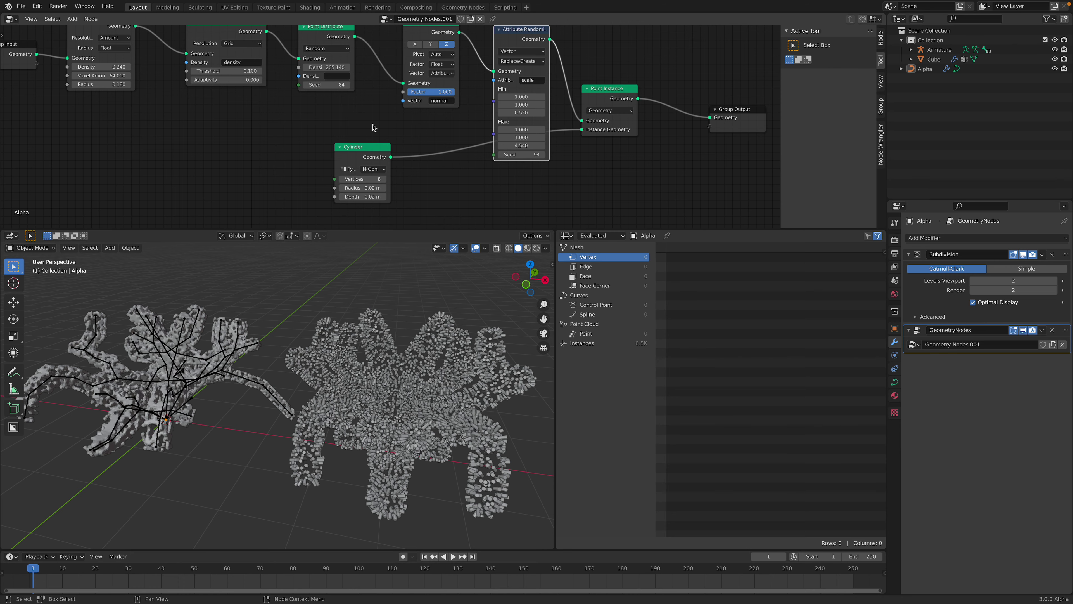
Step: Raise the point density to 388.140, set the random scale's Z range to 1.120–15.140 with seed 120, and save the file
middle_click_drag(372, 127, 370, 142)
left_click_drag(323, 81, 368, 82)
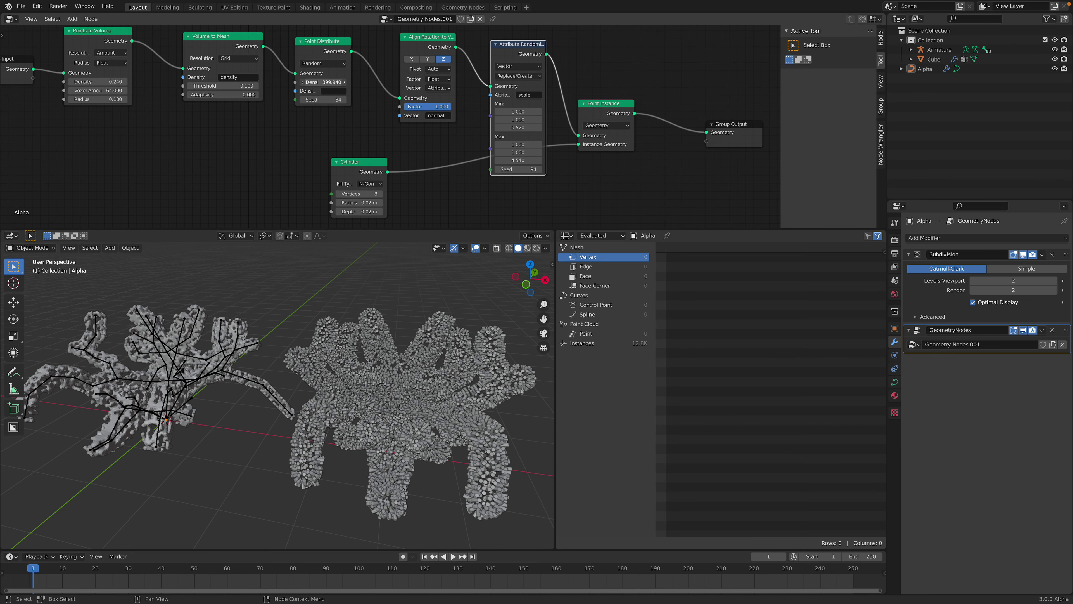
middle_click_drag(334, 162, 337, 145)
left_click_drag(520, 142, 545, 152)
middle_click_drag(408, 281, 353, 385)
key("ctrl+s")
Step: Parent the cylinder-covered Alpha object to the armature using Armature Deform with envelope weights
left_click(286, 346)
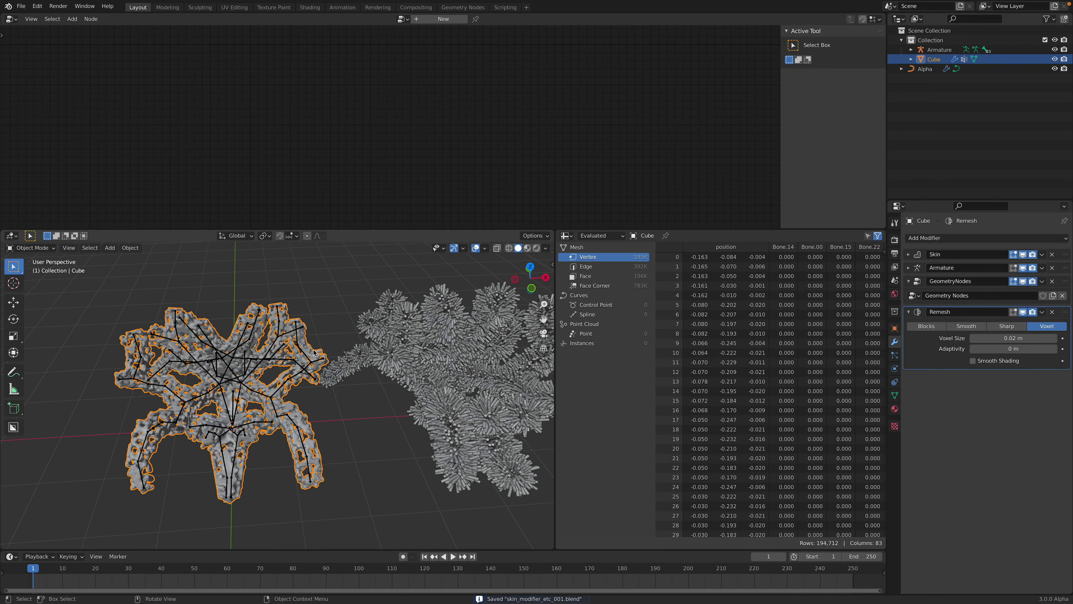
middle_click_drag(296, 351, 281, 350)
key("alt+a")
left_click(295, 341)
scroll(351, 346, "down", 2)
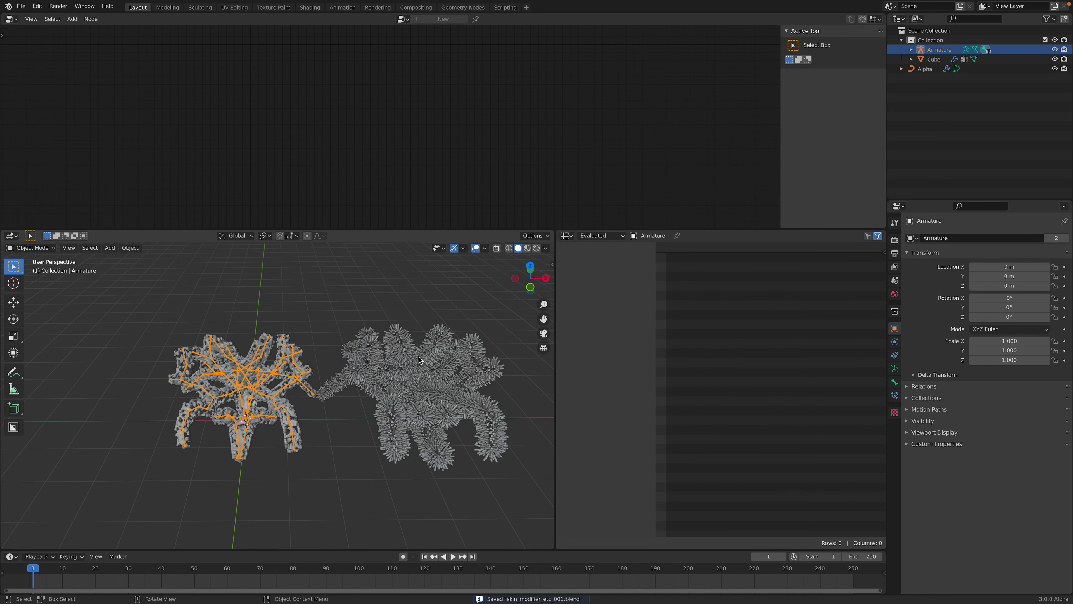
left_click(423, 359)
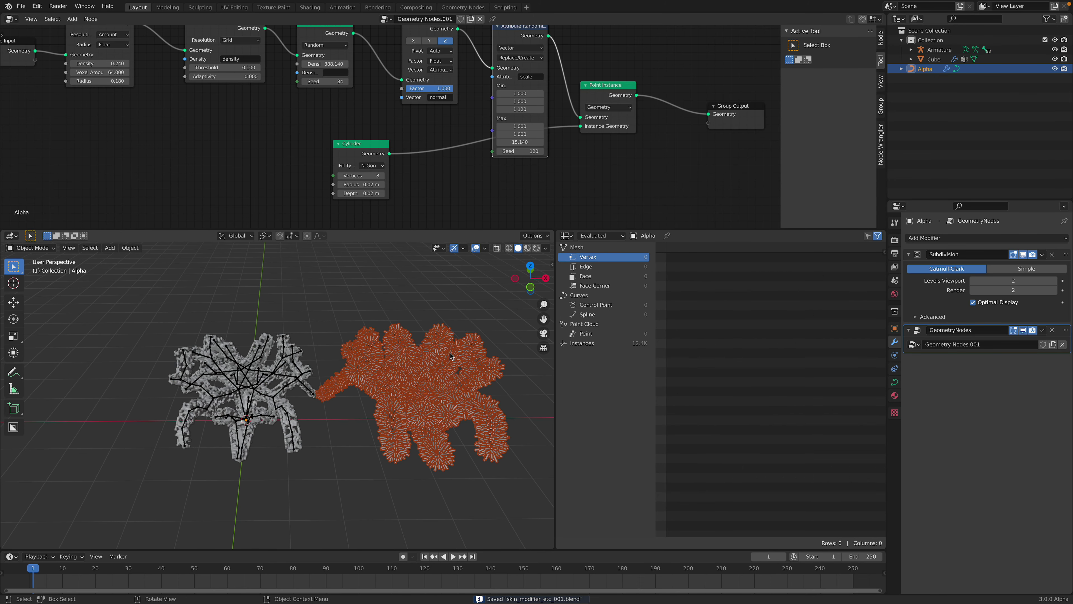
scroll(399, 359, "up", 2)
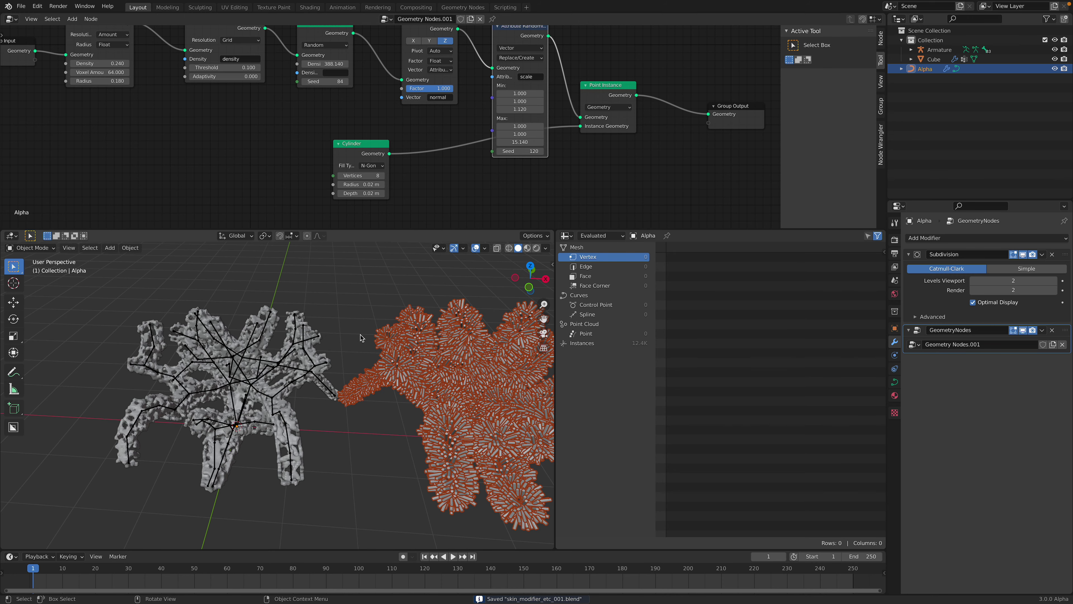
left_click(295, 338)
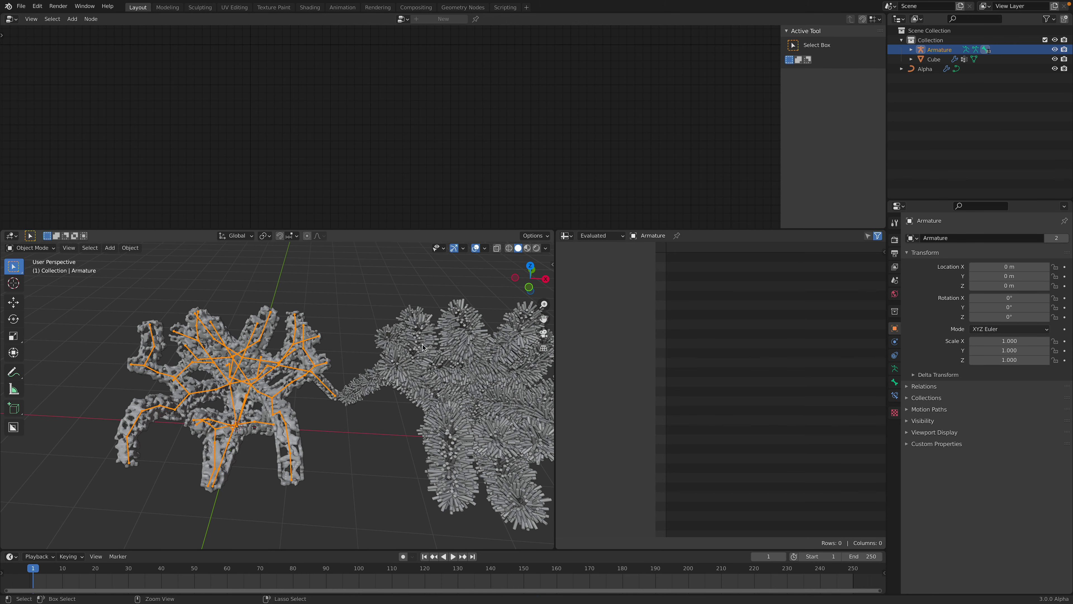
left_click(454, 340)
left_click(297, 338)
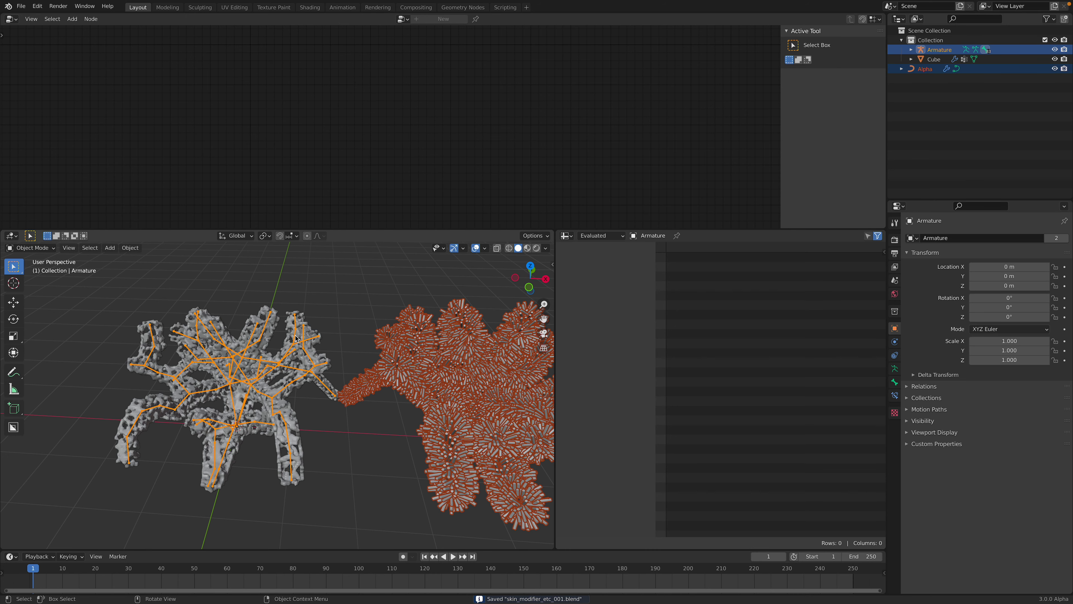
key("super+p")
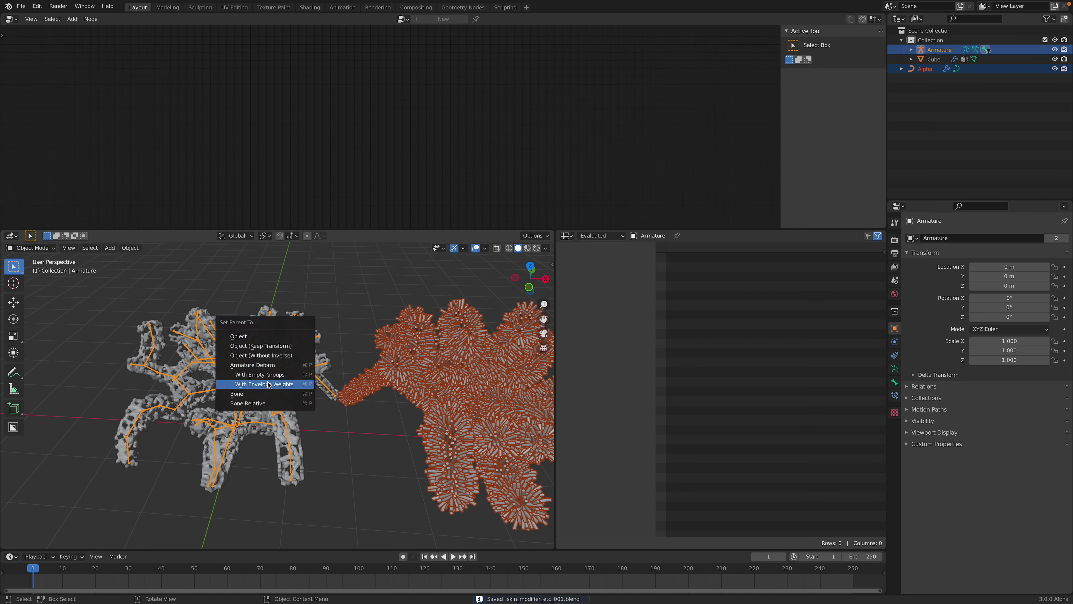
left_click(281, 384)
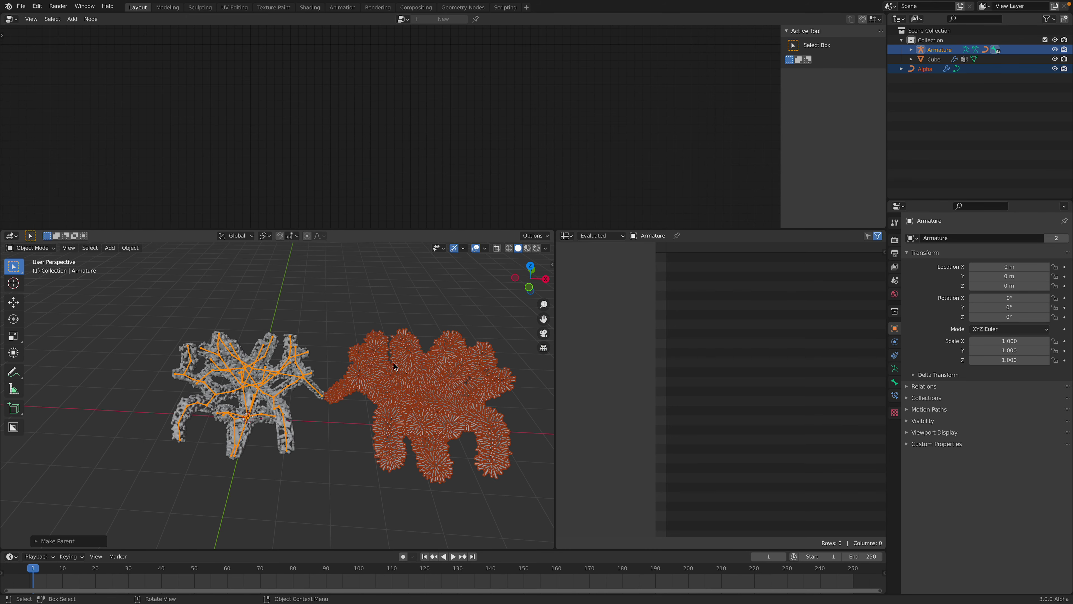
Step: Rotate an upper branch bone of the armature by about -47° in Pose Mode, then return to Object Mode
left_click(296, 361)
left_click(289, 360)
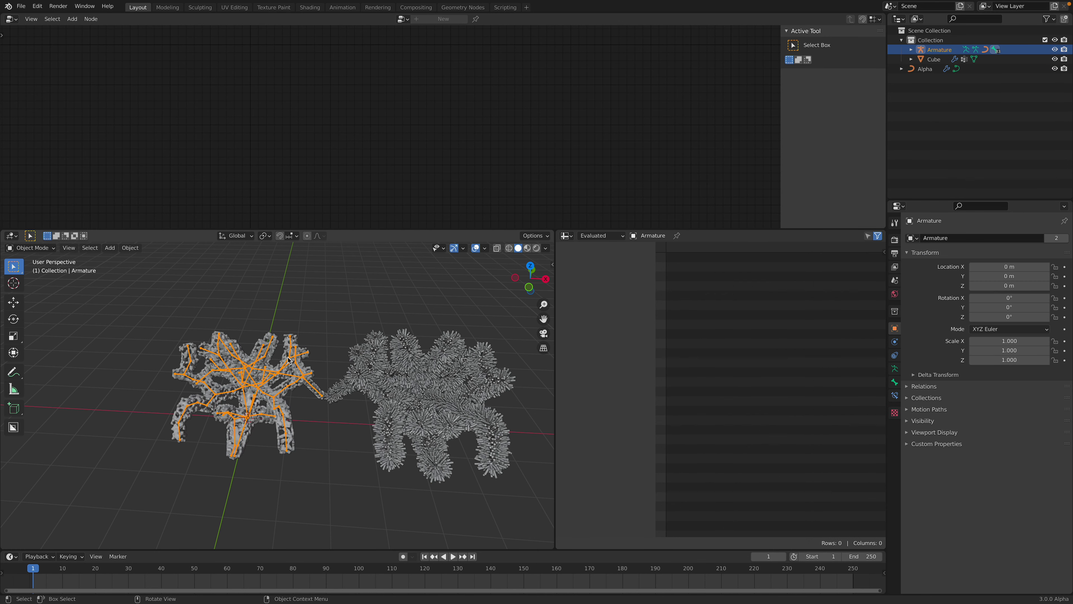
left_click(44, 253)
left_click(43, 281)
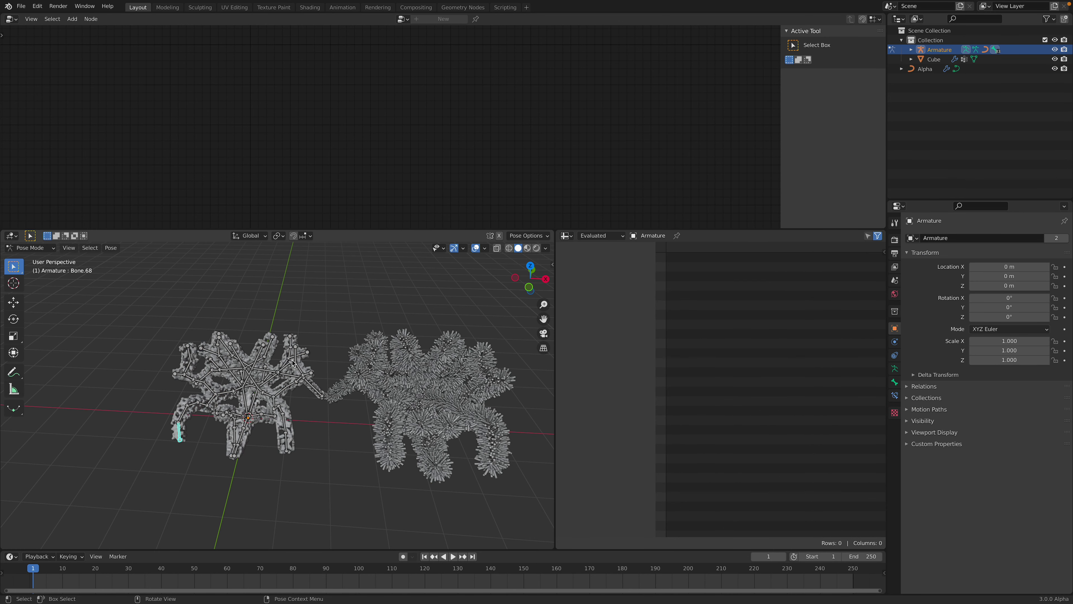
key("r")
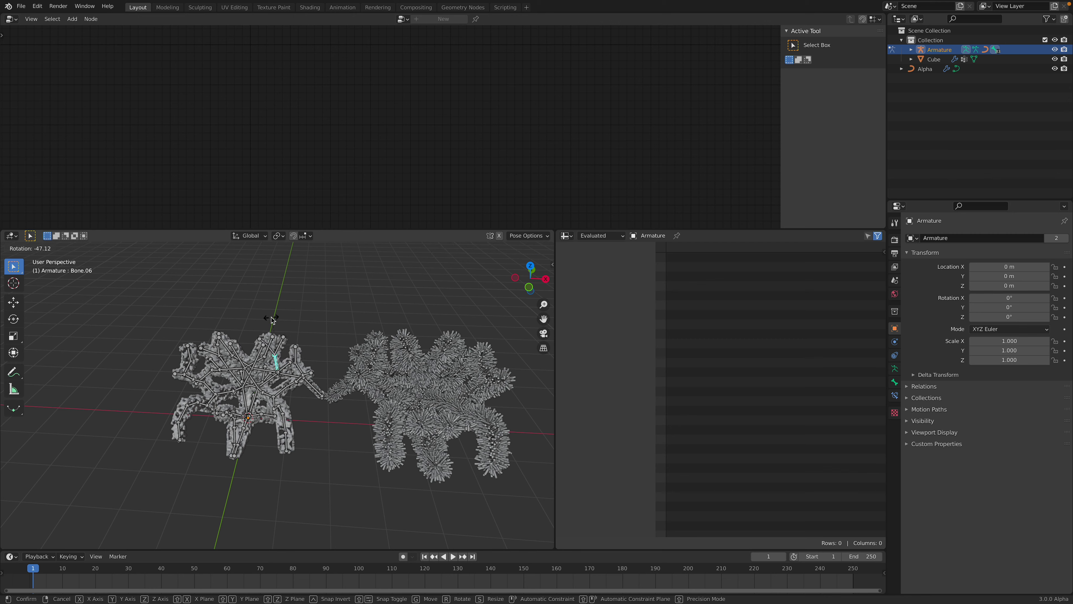
left_click(274, 323)
left_click(38, 250)
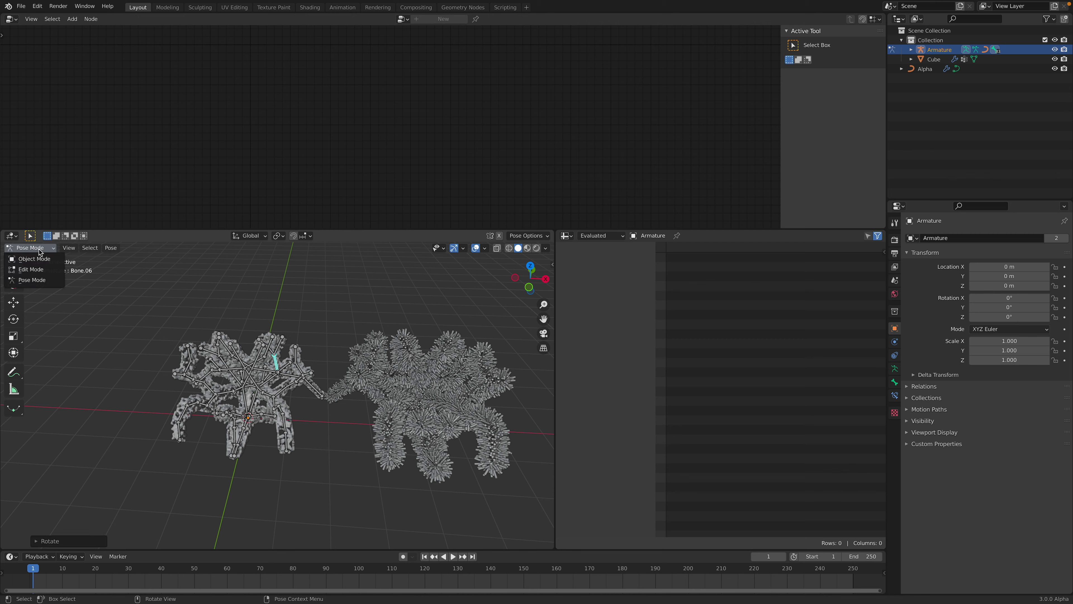
left_click(41, 257)
Step: Remove the Armature modifier from the Alpha object, deselect it and save the file
left_click(422, 360)
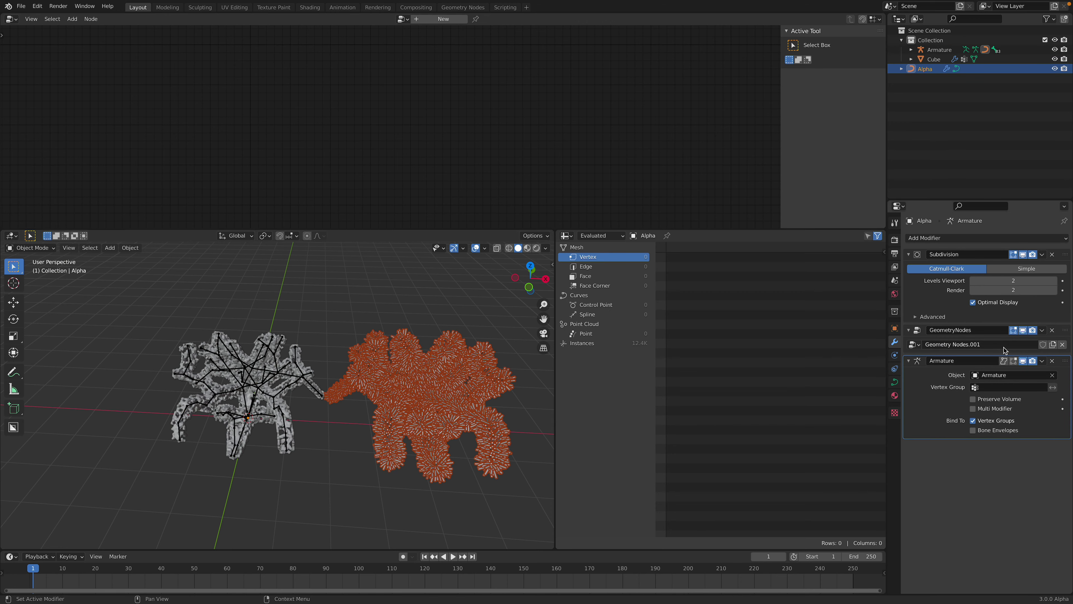
left_click(1052, 361)
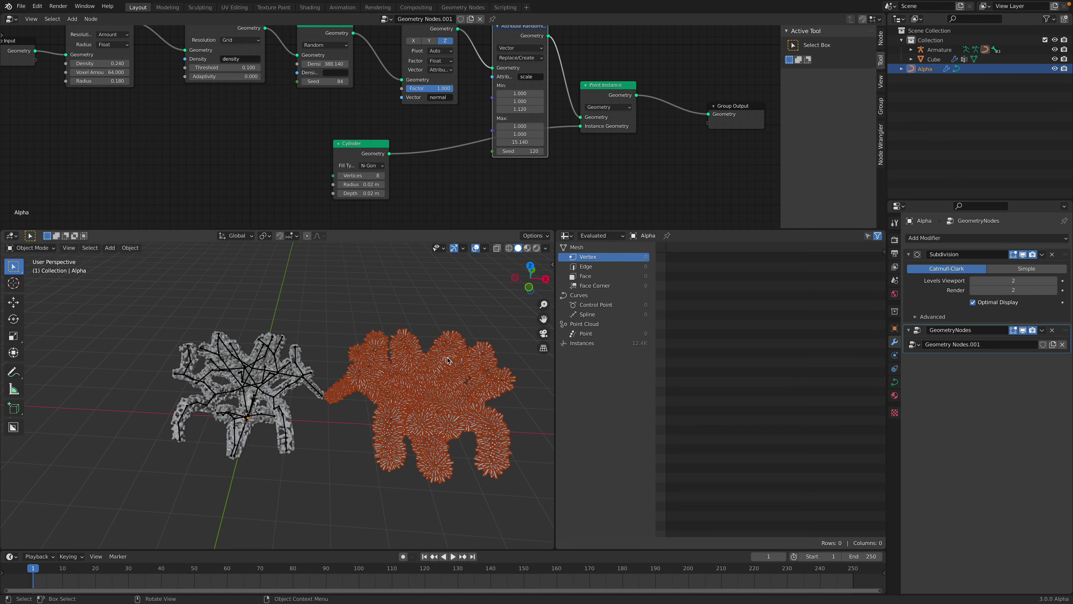
left_click(448, 315)
middle_click_drag(448, 314, 432, 339)
key("ctrl+s")
scroll(441, 336, "up", 2)
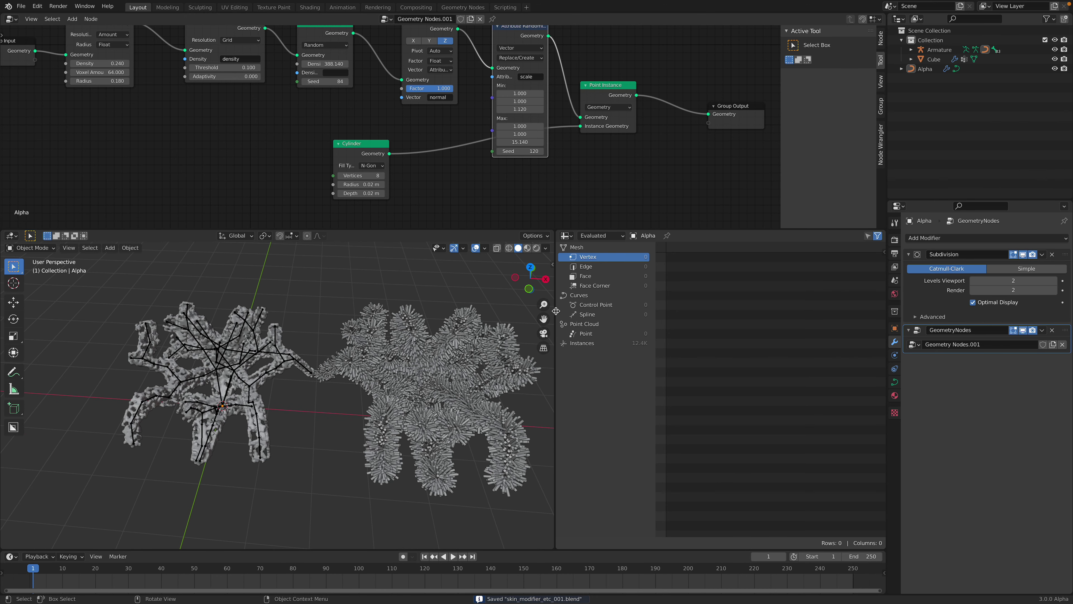
Step: Merge the spreadsheet area into the 3D viewport so both branching structures have the full width
left_click_drag(556, 312, 683, 248)
scroll(515, 327, "down", 1)
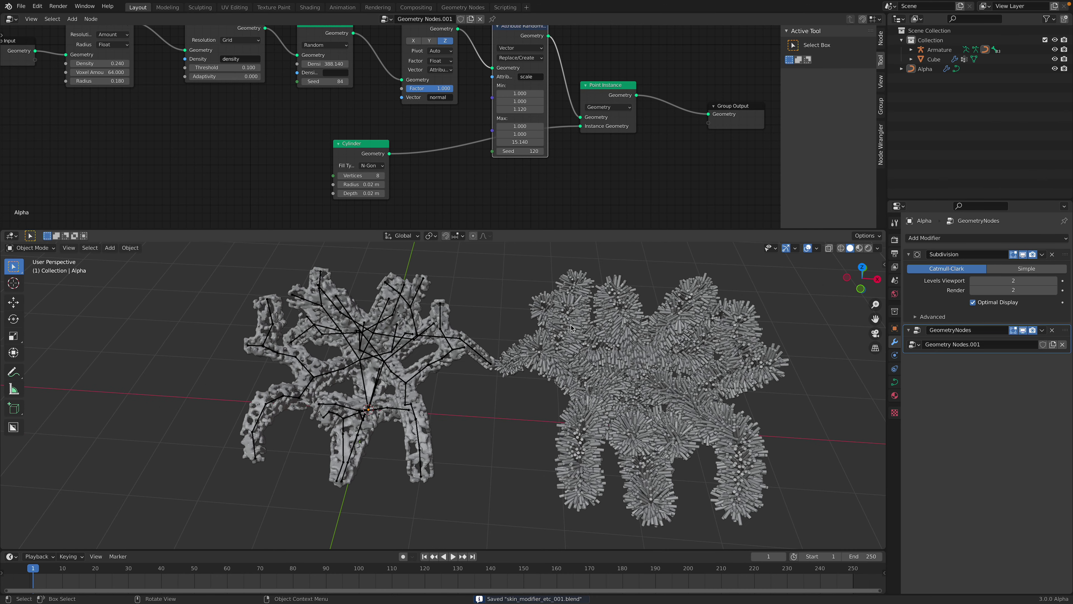
middle_click_drag(507, 327, 514, 327)
scroll(514, 327, "down", 1)
Step: Examine the Cube's modifier stack and look through the armature's properties
left_click(436, 321)
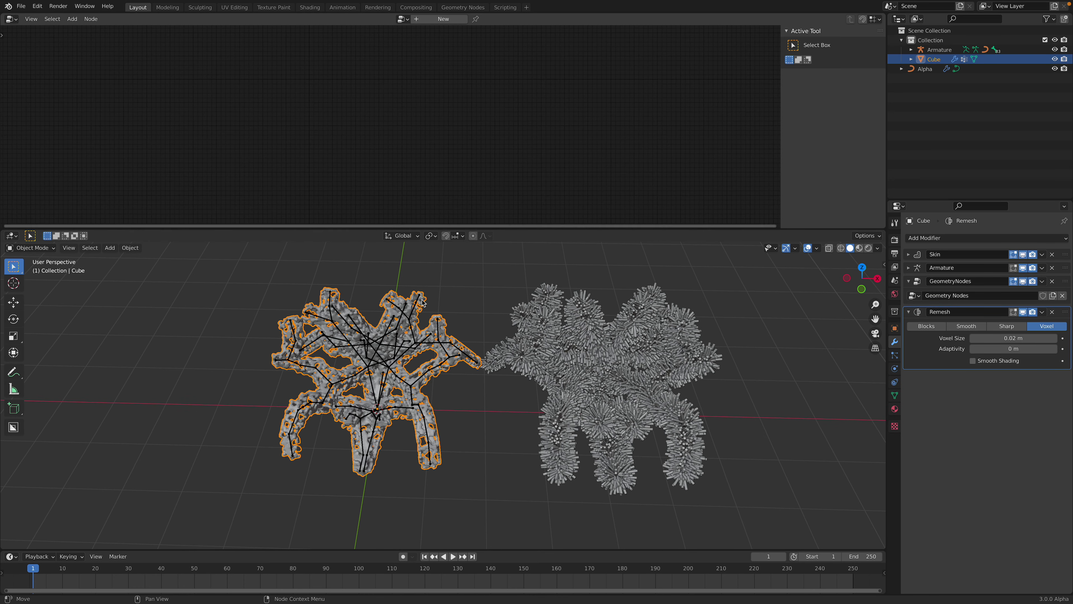
scroll(435, 333, "up", 2)
scroll(456, 313, "down", 1)
middle_click_drag(463, 298, 467, 280)
left_click(445, 334)
left_click(413, 349)
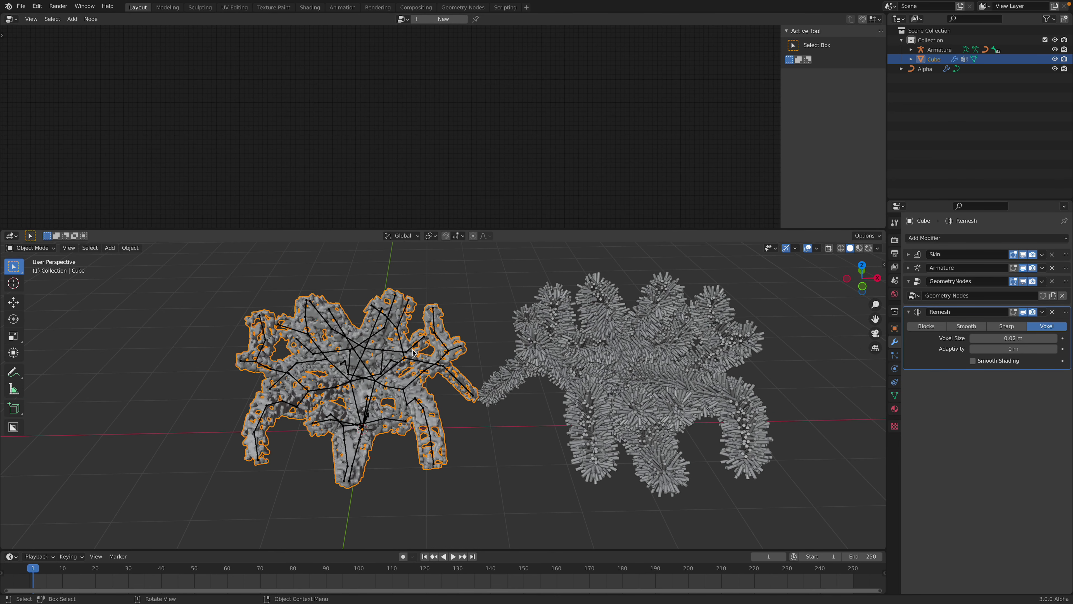
left_click(417, 345)
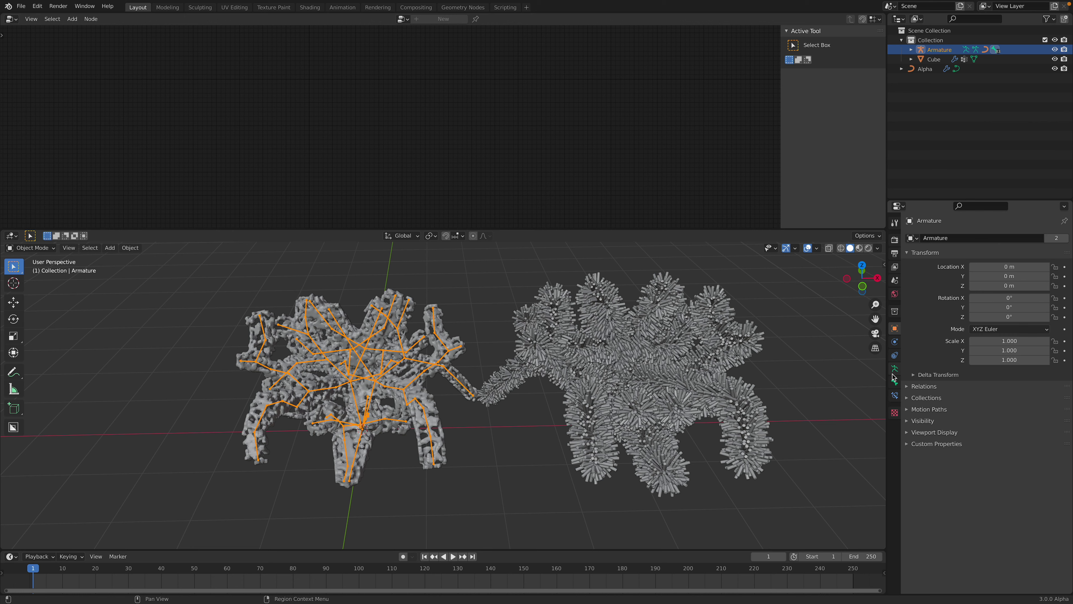
left_click(894, 381)
left_click(895, 340)
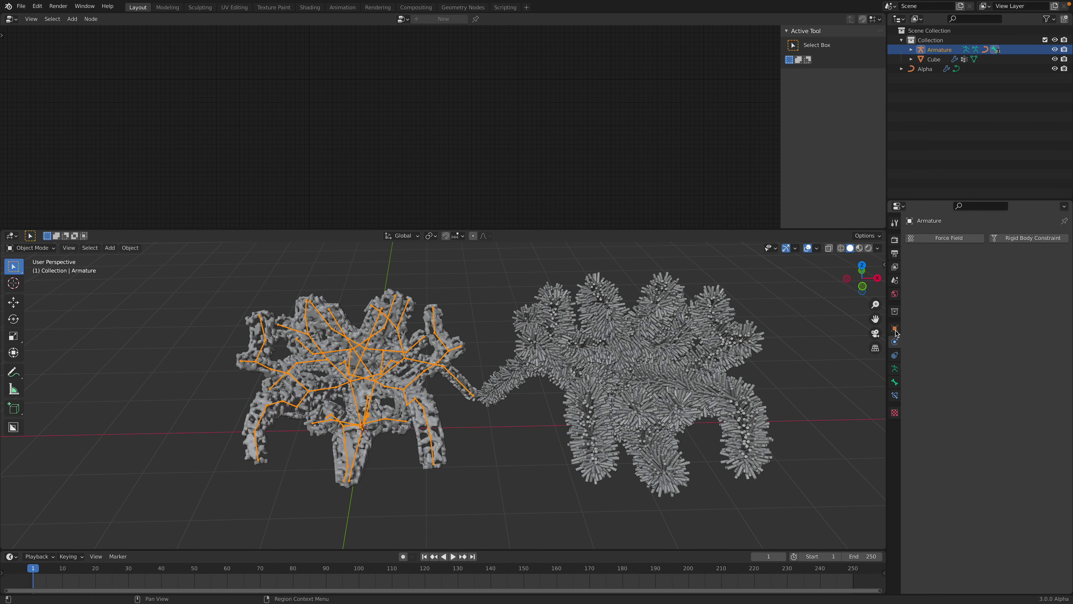
left_click(896, 311)
left_click(895, 294)
Step: Inspect the Cube's modifiers and the node tree behind its GeometryNodes modifier
left_click(393, 354)
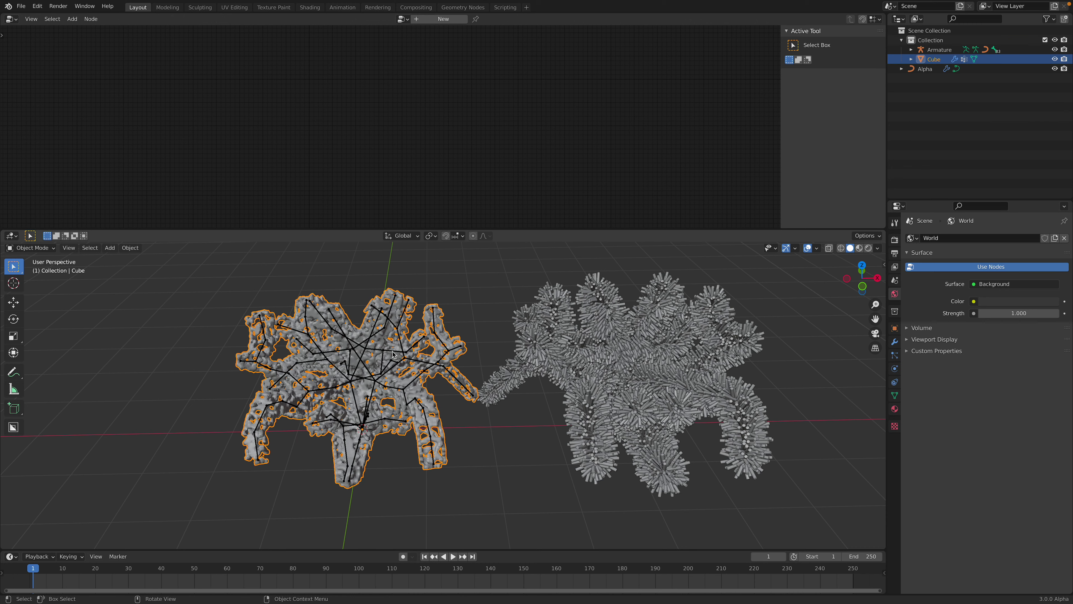
left_click(895, 341)
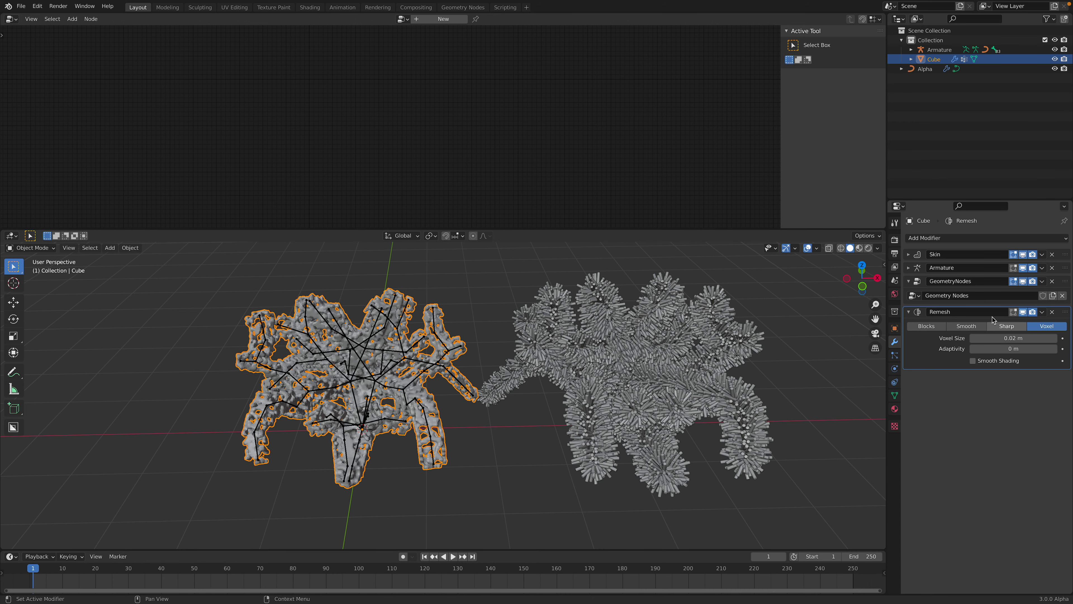
middle_click_drag(450, 320, 454, 319)
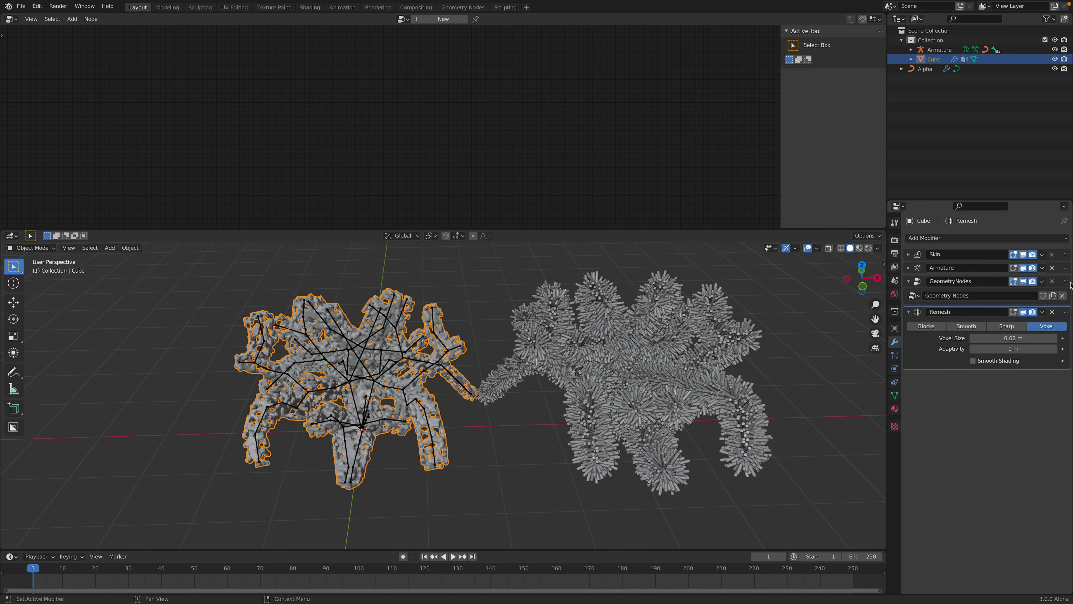
left_click(1001, 293)
scroll(434, 110, "up", 3)
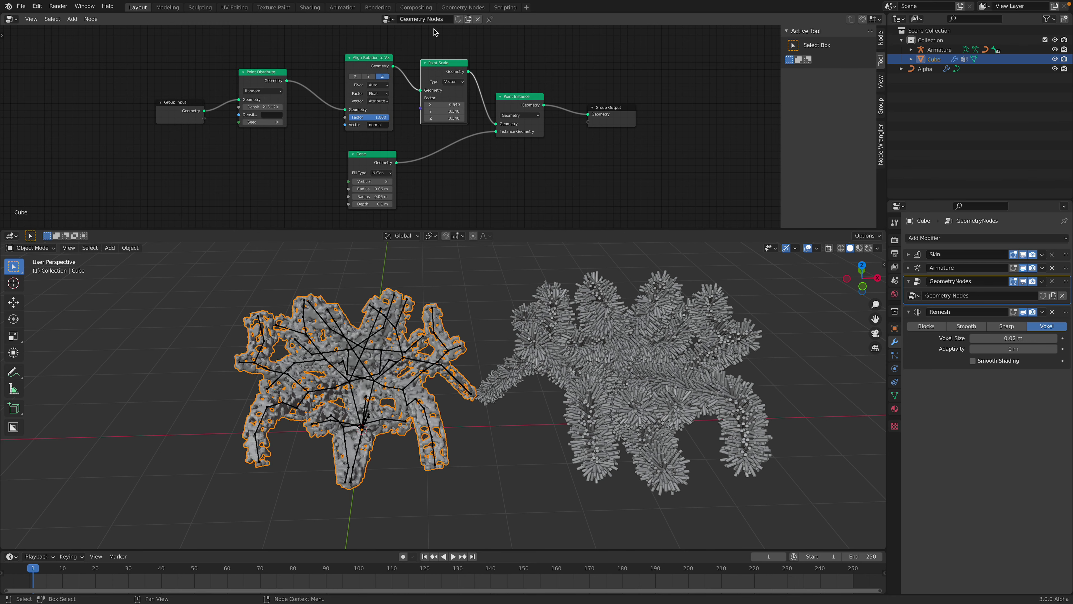
middle_click_drag(456, 282, 470, 298)
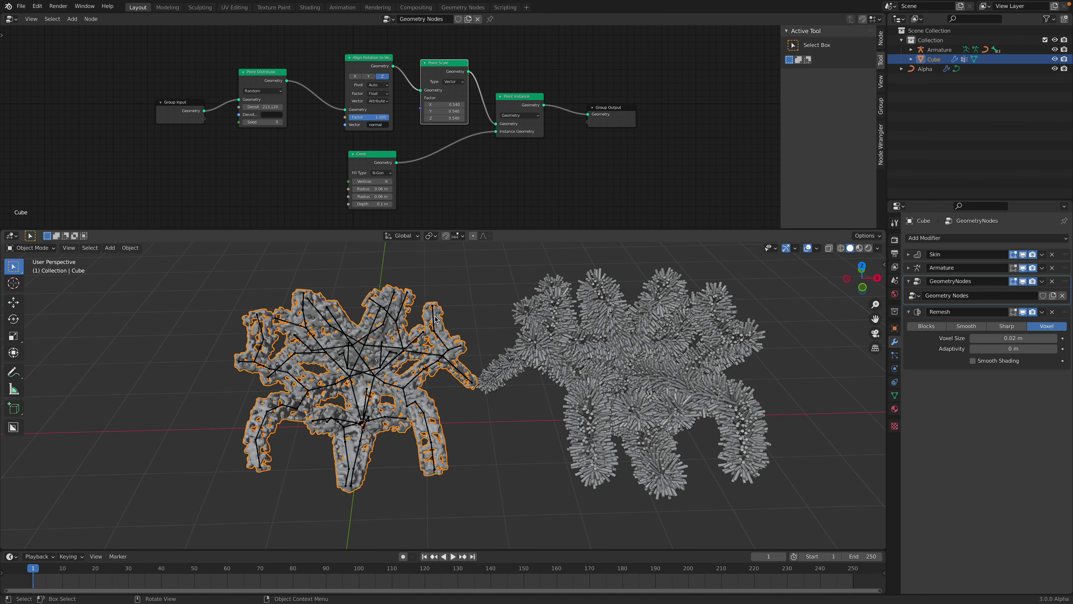
Step: Select the armature and switch the node editor to Sverchok nodes
left_click(385, 310)
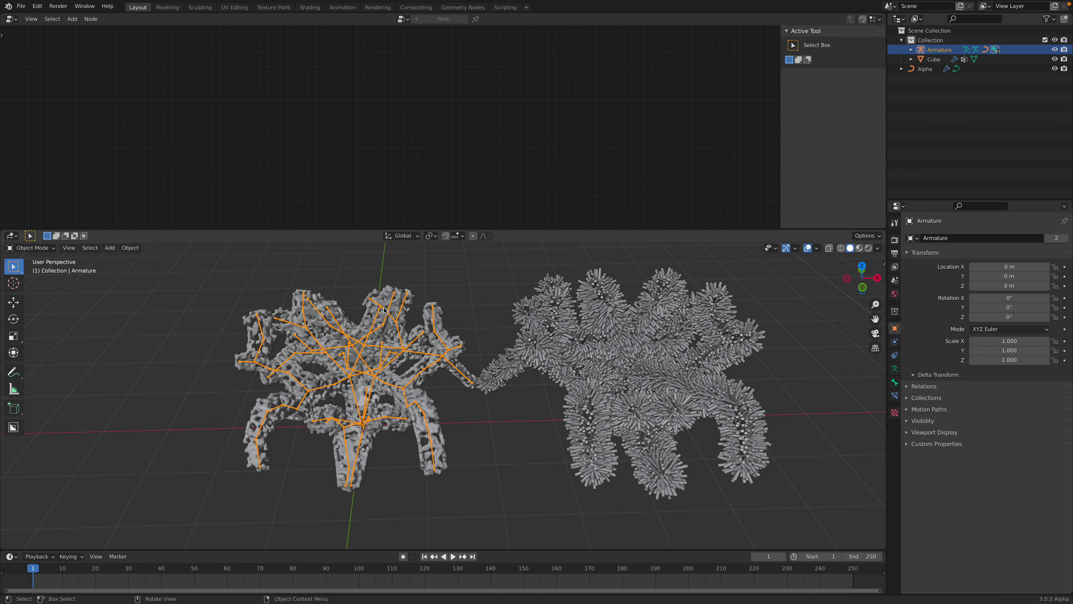
left_click(8, 25)
left_click(27, 79)
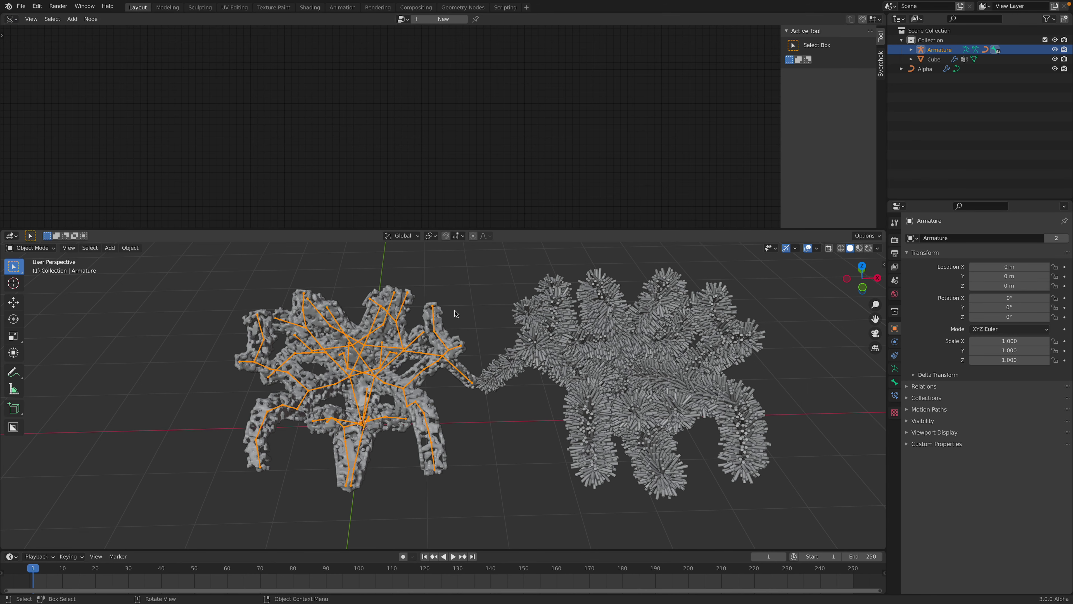
Step: Try to move the Alpha object back to the origin by clearing its location
left_click(633, 365)
middle_click_drag(632, 365, 625, 351)
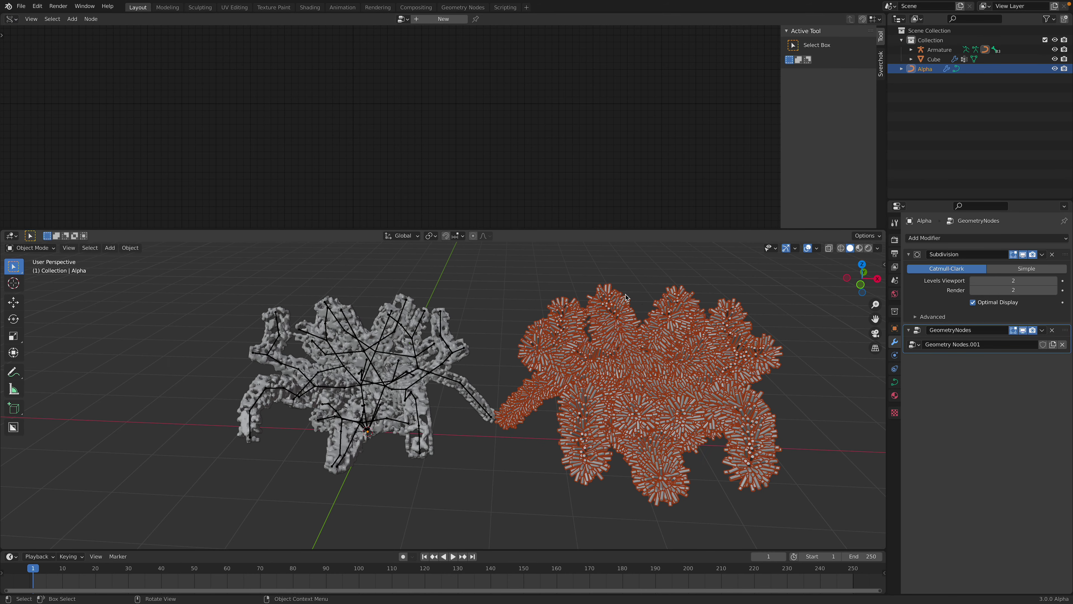
middle_click_drag(626, 297, 478, 390)
left_click(688, 275)
left_click(661, 369)
key("alt+g")
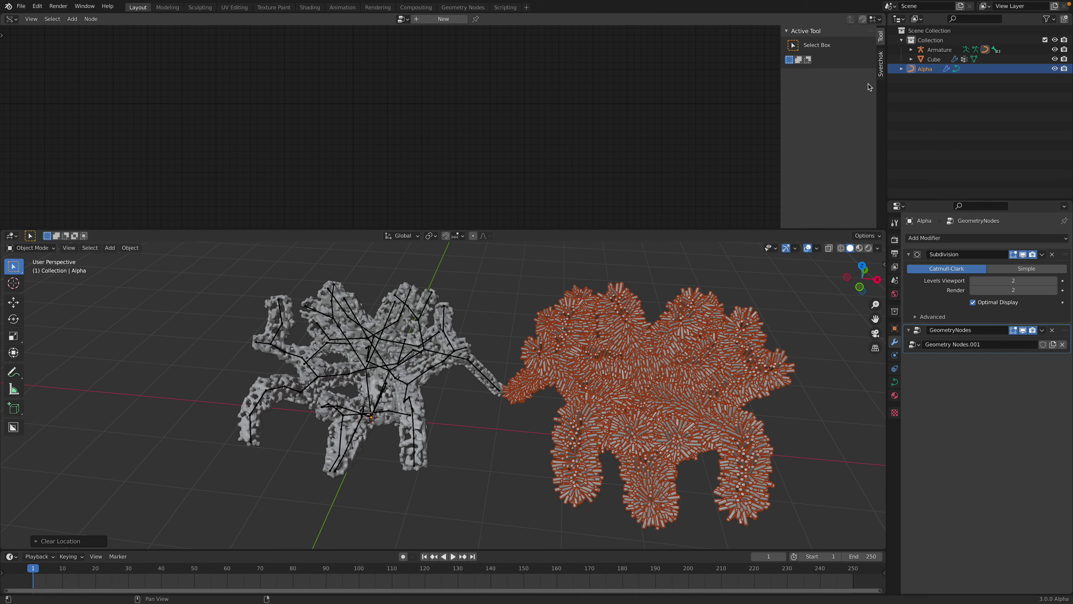
Step: Load NodeTree in the Sverchok editor, set the matrix node's X location to 0 and save the file
left_click(935, 51)
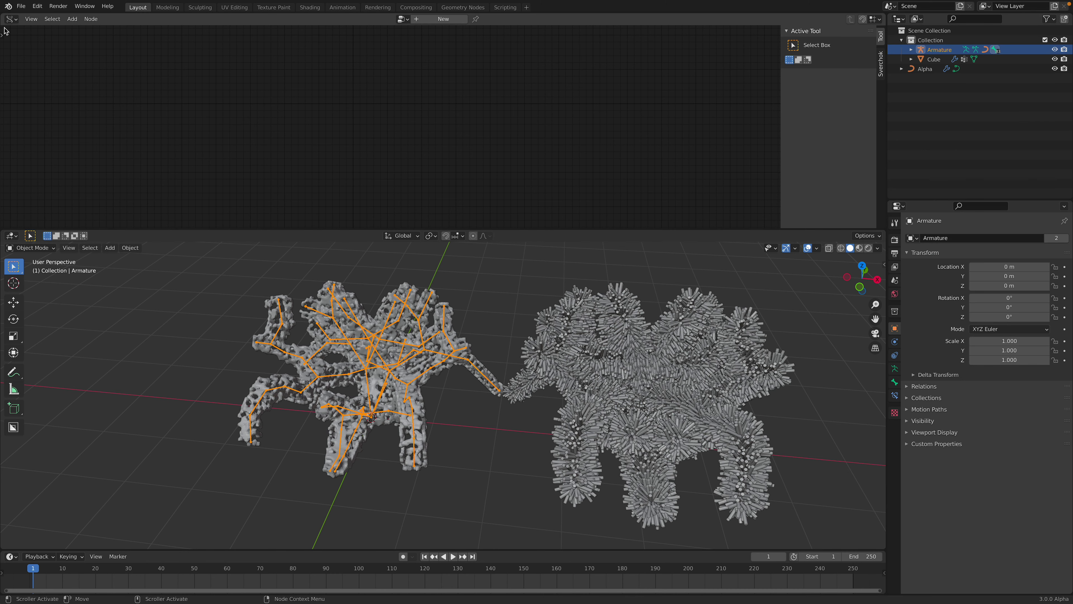
left_click(10, 18)
left_click(33, 77)
left_click(402, 21)
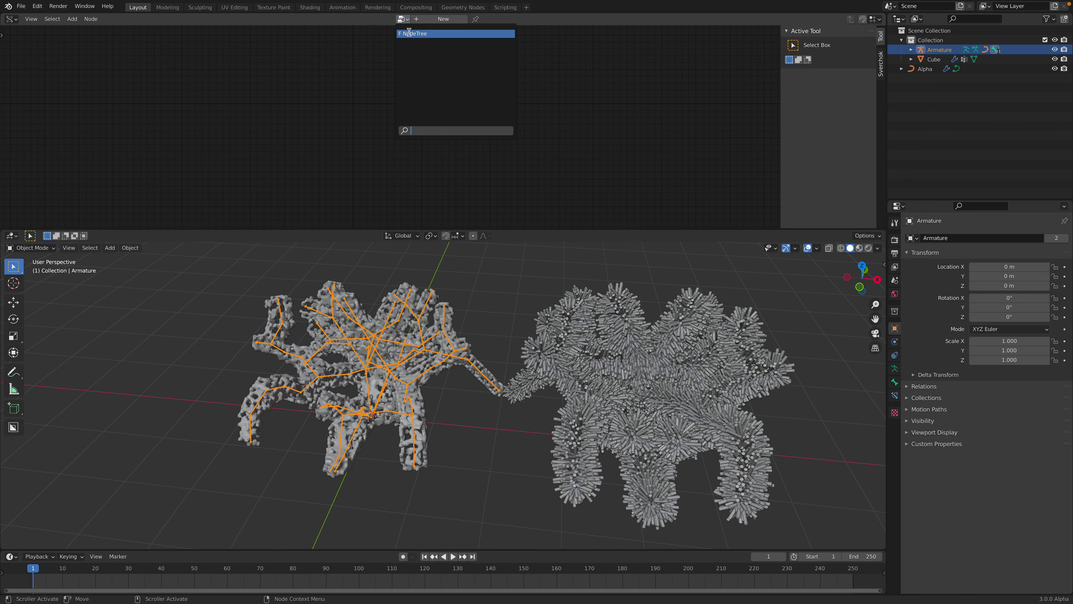
left_click(412, 36)
left_click(422, 138)
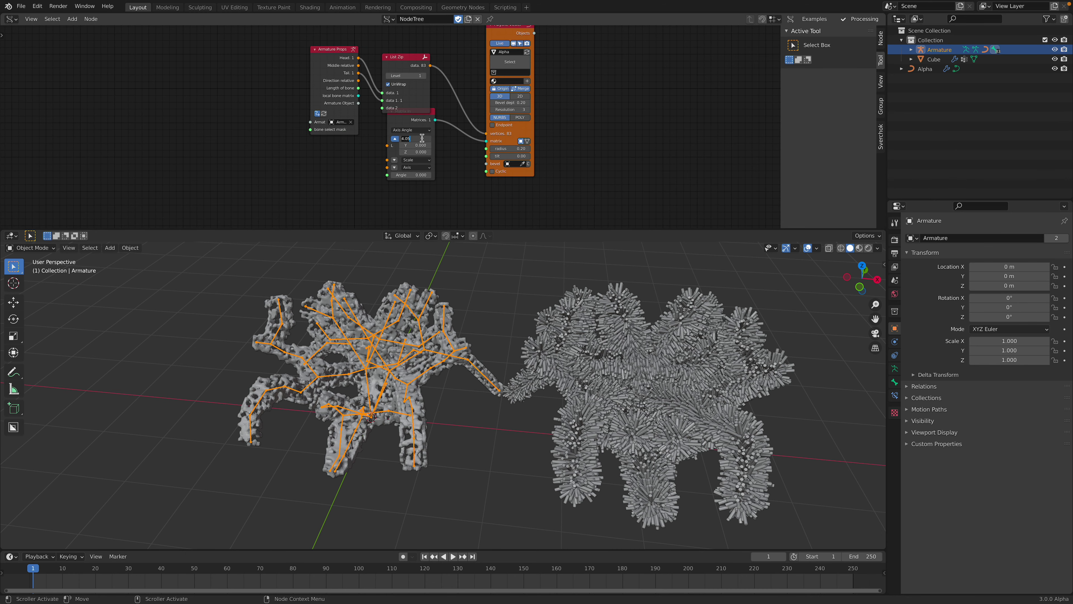
type("0")
key("Return")
left_click(591, 371)
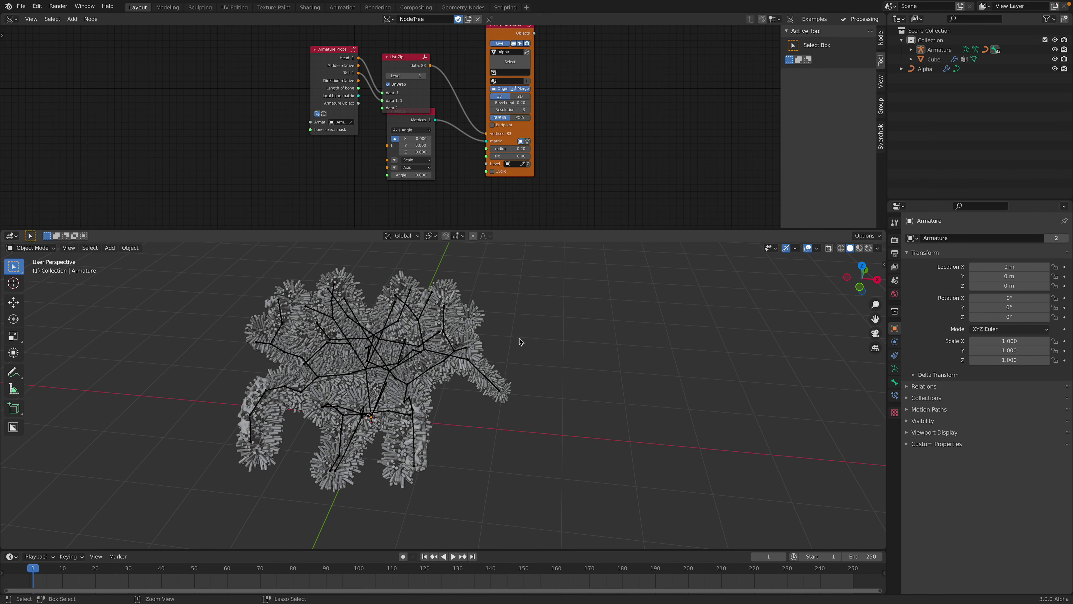
key("ctrl+s")
Step: Parent the Alpha object to the overlapping armature using Armature Deform with envelope weights
middle_click_drag(591, 372, 537, 362)
left_click(545, 362)
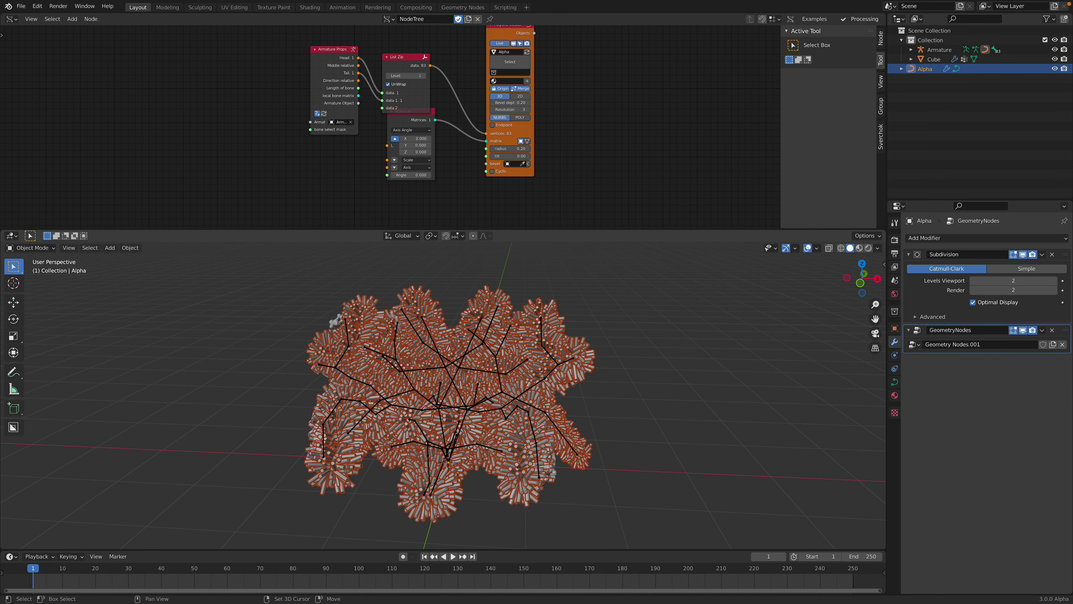
left_click(537, 364, "shift")
key("super+p")
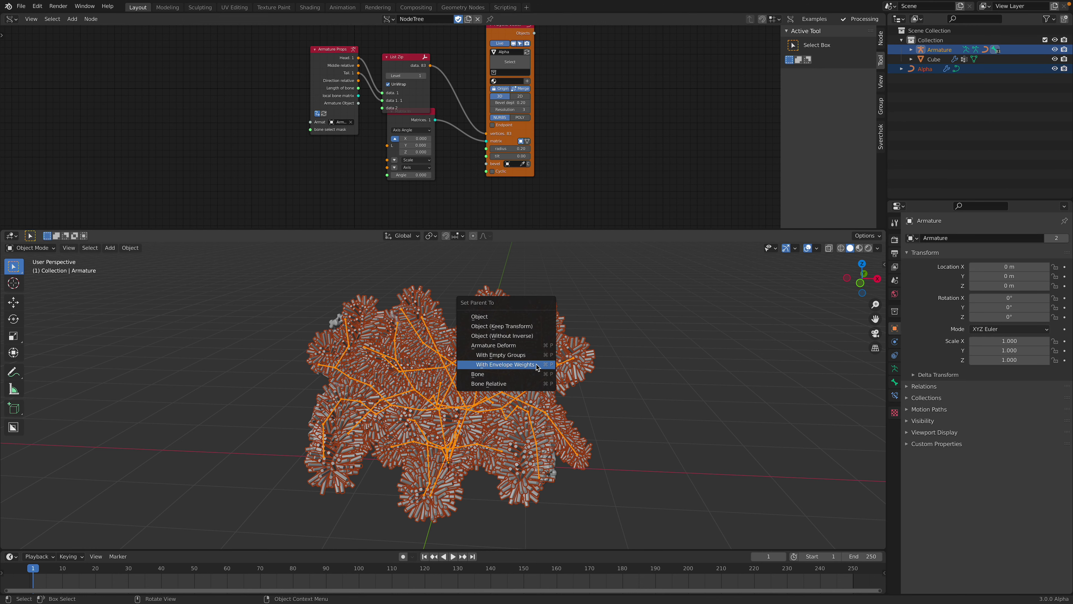
left_click(503, 365)
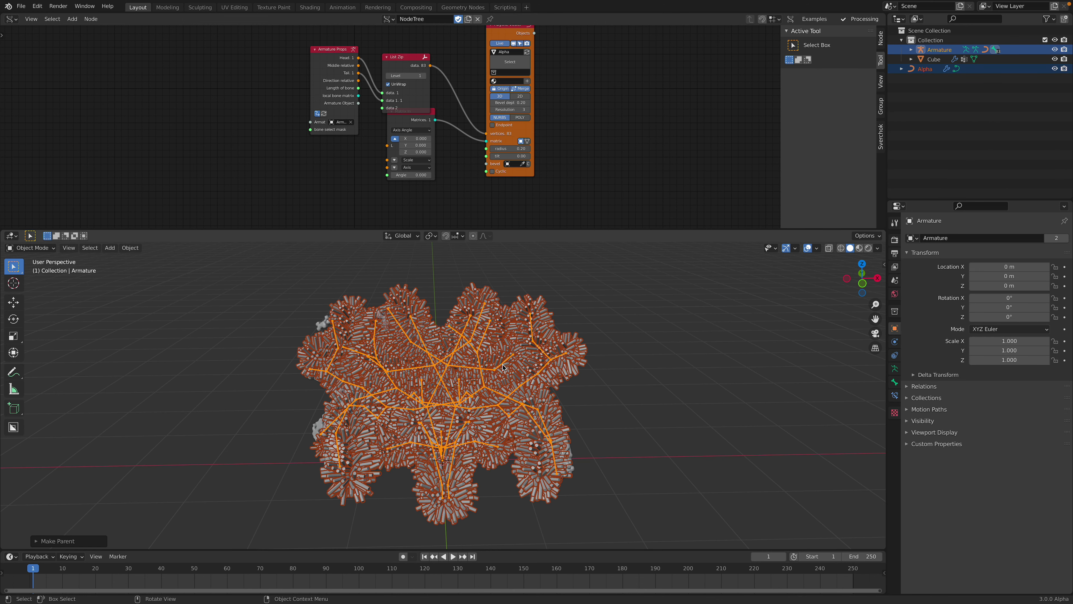
Step: Rotate one of the armature's outer upper branch bones in Pose Mode, then return to Object Mode
left_click(445, 359)
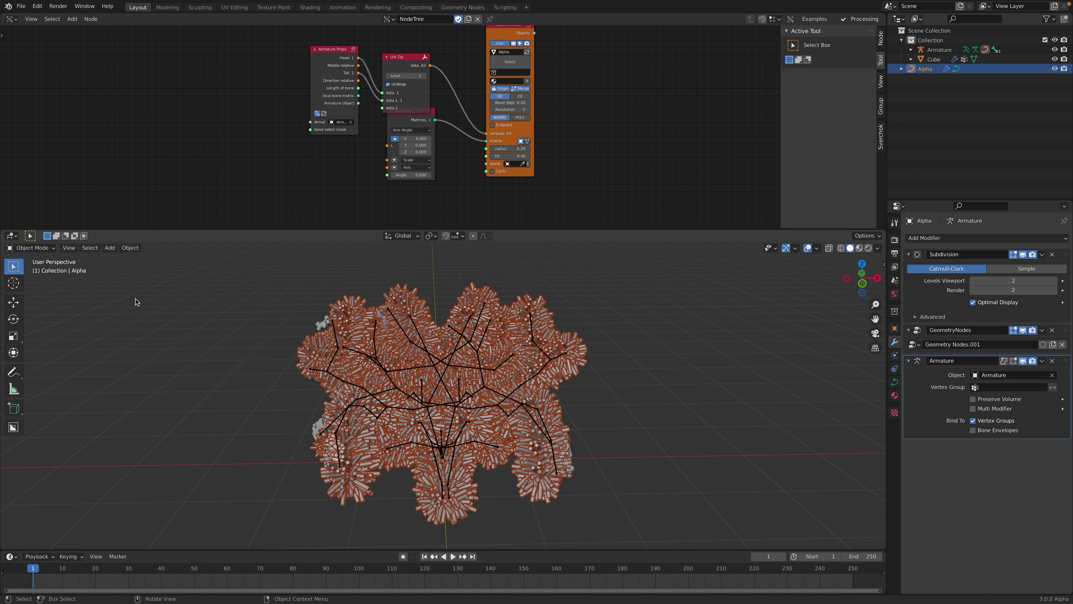
left_click(397, 326)
left_click(399, 324)
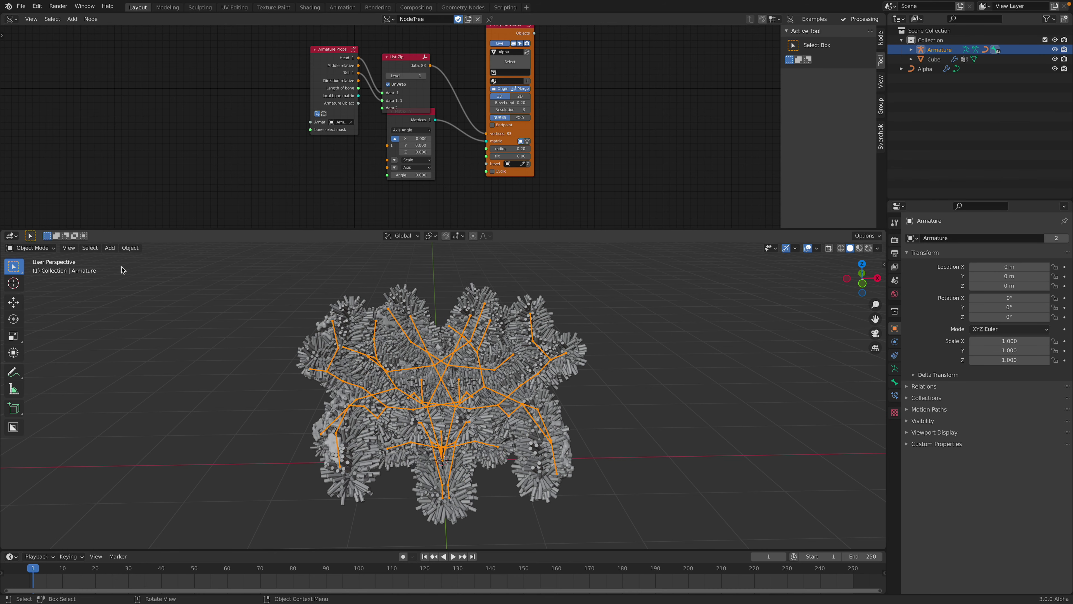
left_click(42, 248)
left_click(29, 276)
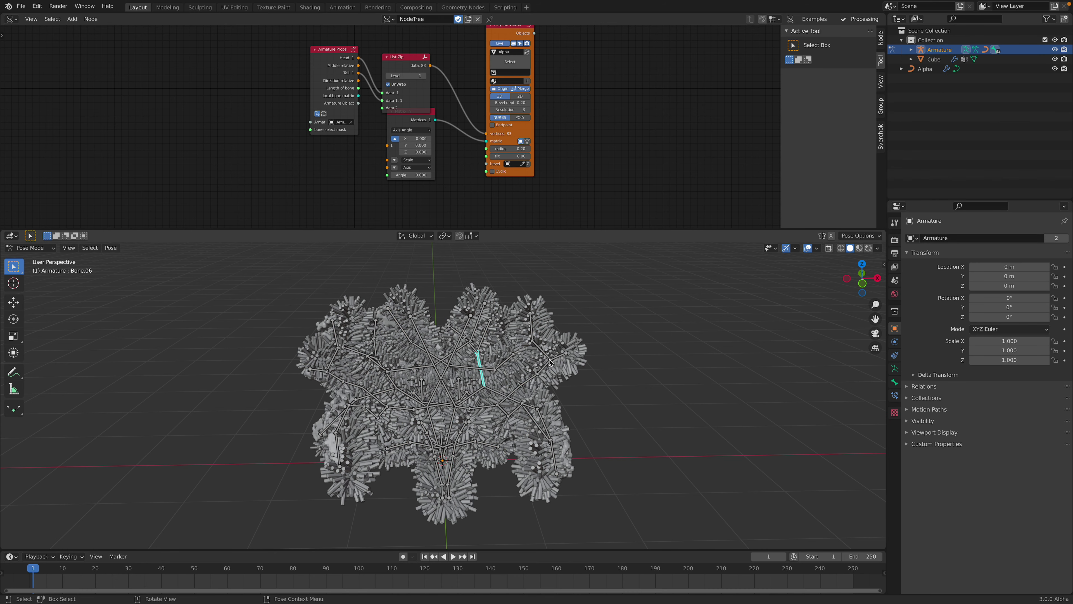
left_click(564, 362)
left_click(537, 344)
left_click(532, 326)
key("r")
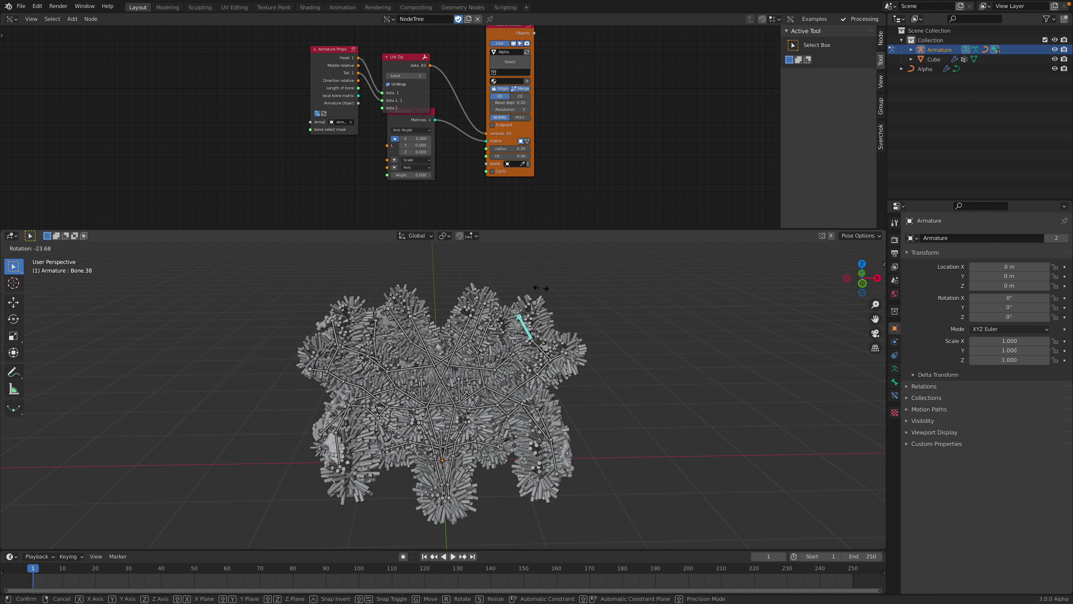
left_click(599, 320)
left_click(43, 248)
left_click(26, 258)
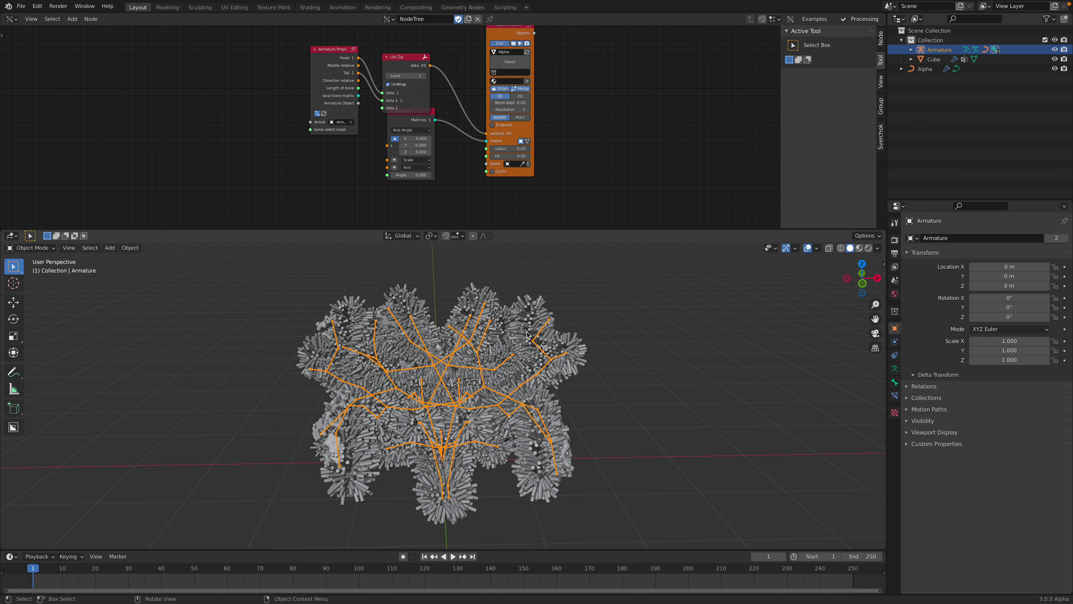
Step: Try converting the cylinder-covered Alpha object to a mesh, then undo the conversion and deselect the object
left_click(520, 313)
middle_click_drag(520, 313, 523, 307)
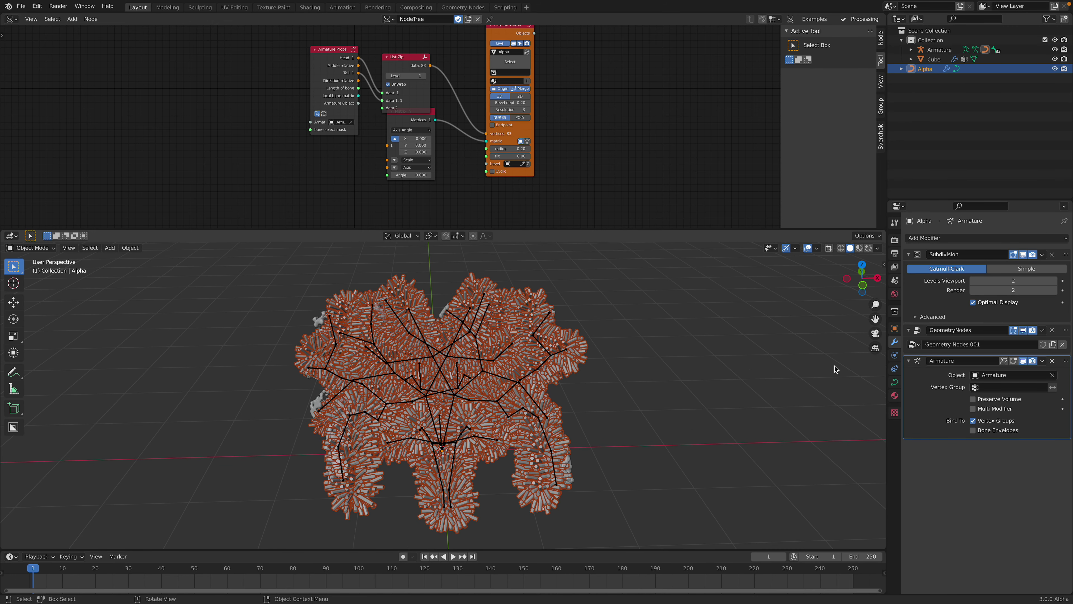
left_click(909, 254)
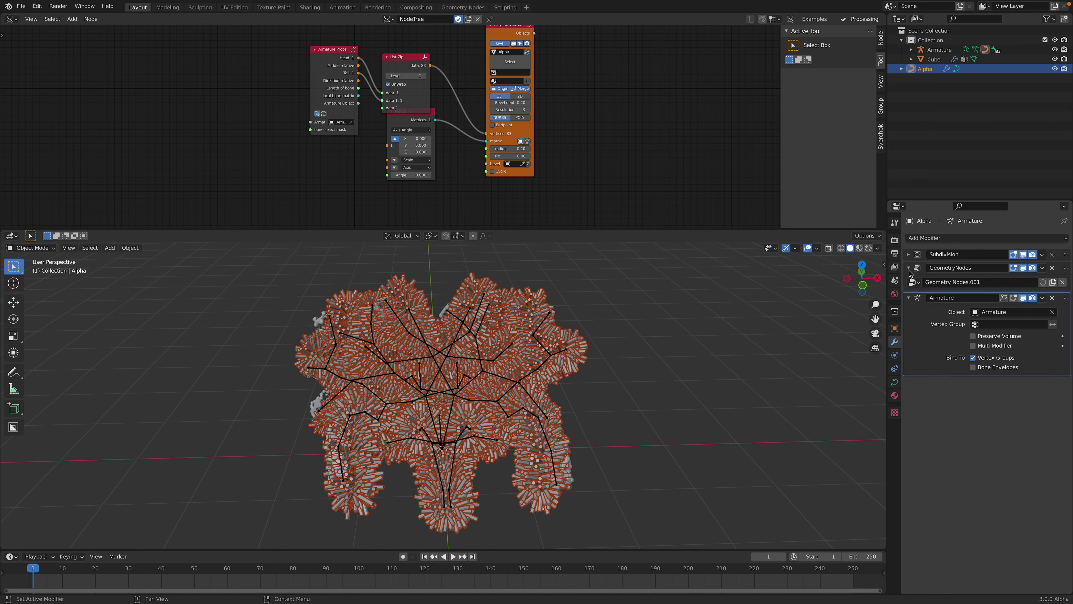
left_click(909, 267)
left_click(909, 282)
middle_click_drag(601, 321, 574, 318)
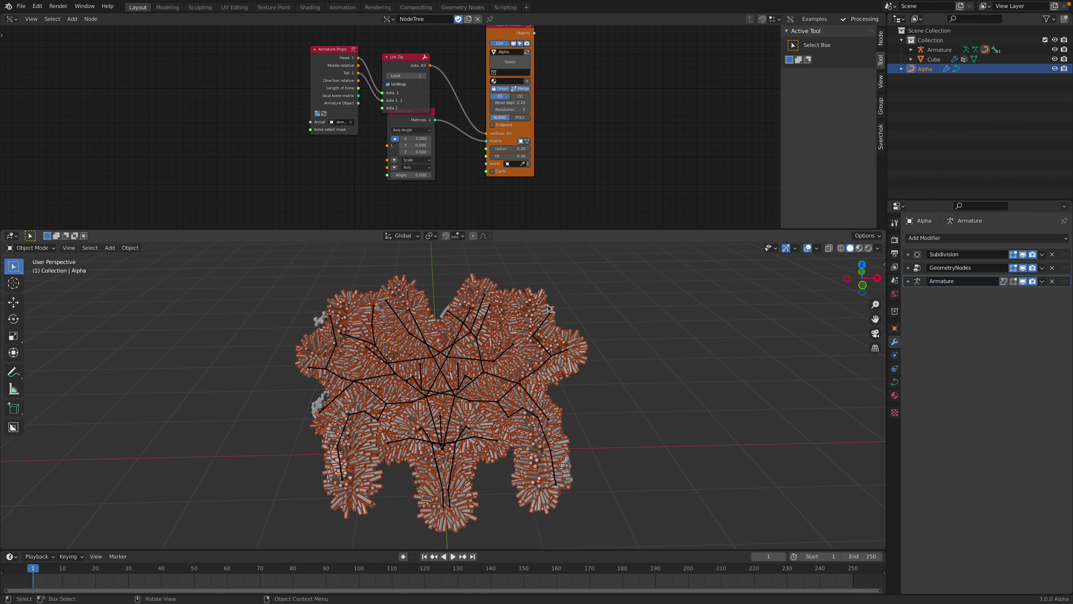
right_click(548, 308)
mouse_move(549, 307)
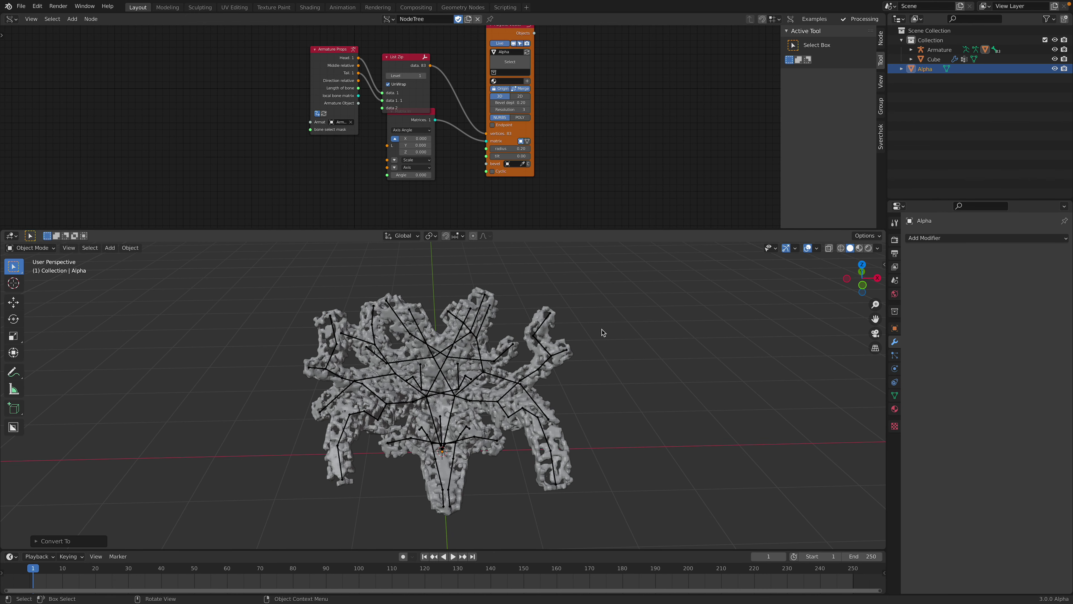
middle_click_drag(603, 332, 540, 342)
key("ctrl+z")
left_click(607, 336)
Step: Try a Remesh modifier on the Alpha object, then remove both the Remesh and Armature modifiers
scroll(607, 336, "up", 2)
left_click(958, 238)
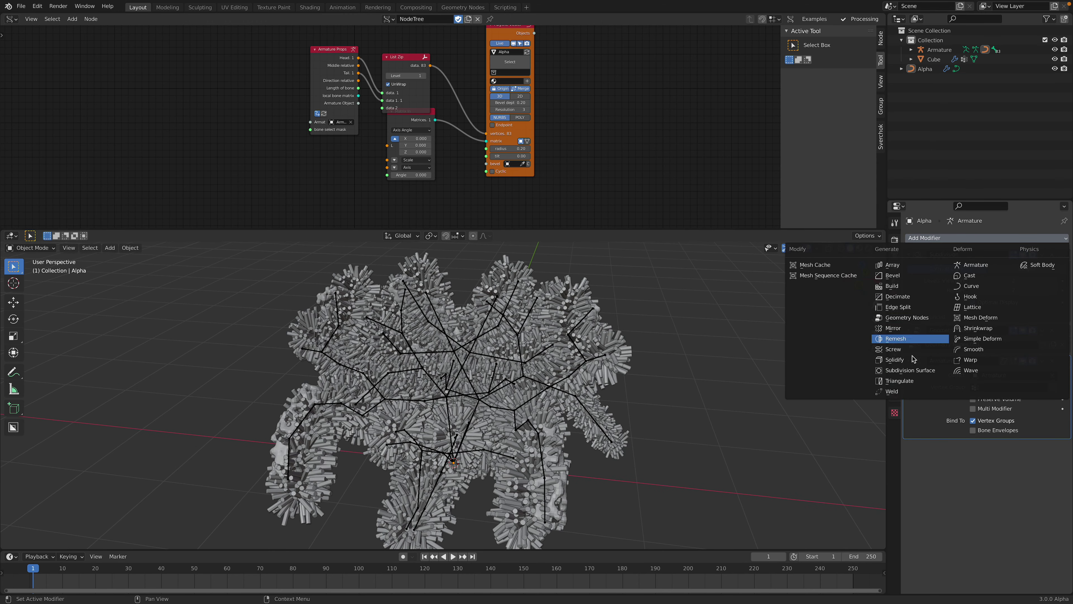
left_click(909, 341)
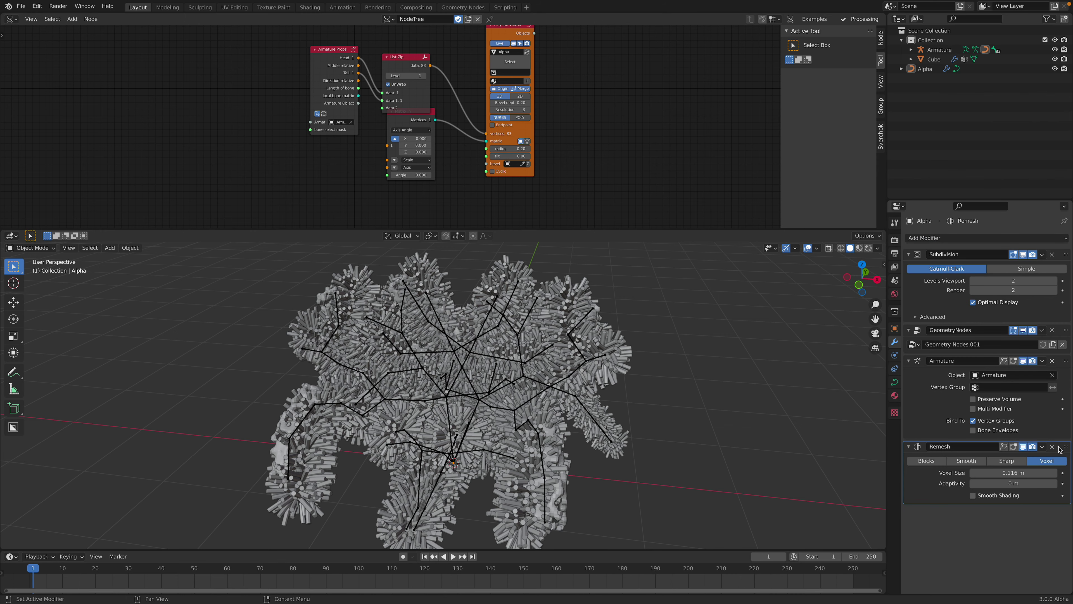
left_click(1052, 446)
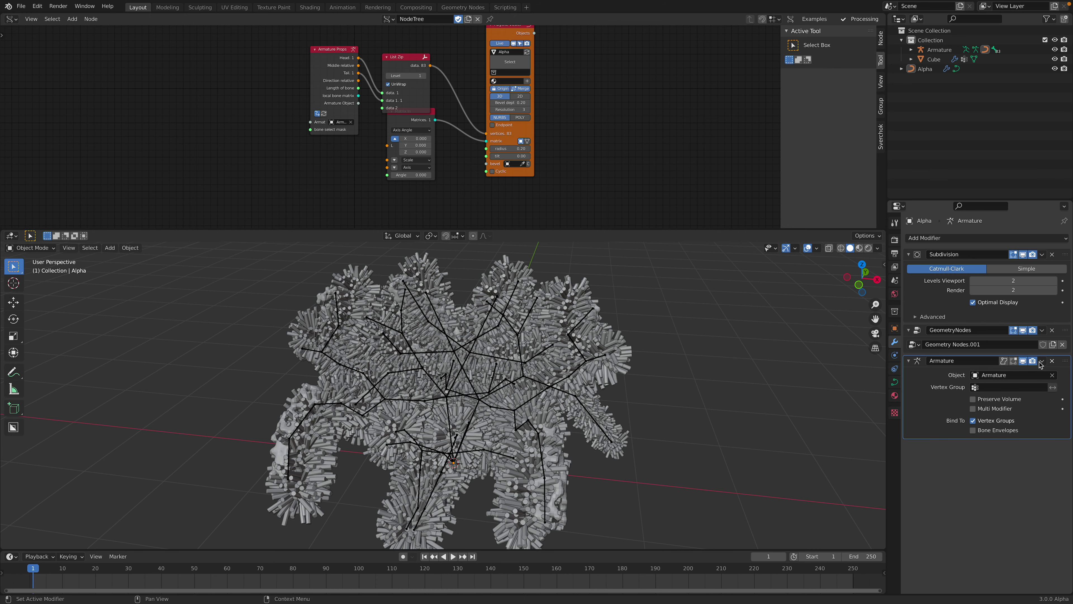
left_click(1052, 360)
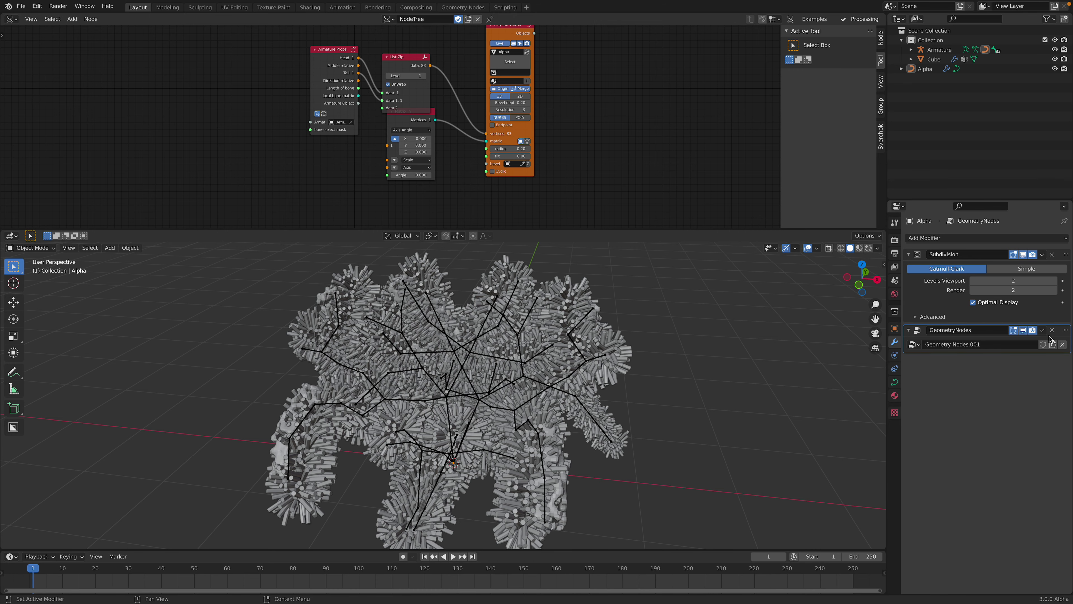
Step: Show Alpha's geometry node tree and move the Group Output and Point Instance nodes farther along to make room between them
left_click(9, 20)
left_click(42, 109)
middle_click_drag(355, 106, 147, 86)
left_click(603, 109)
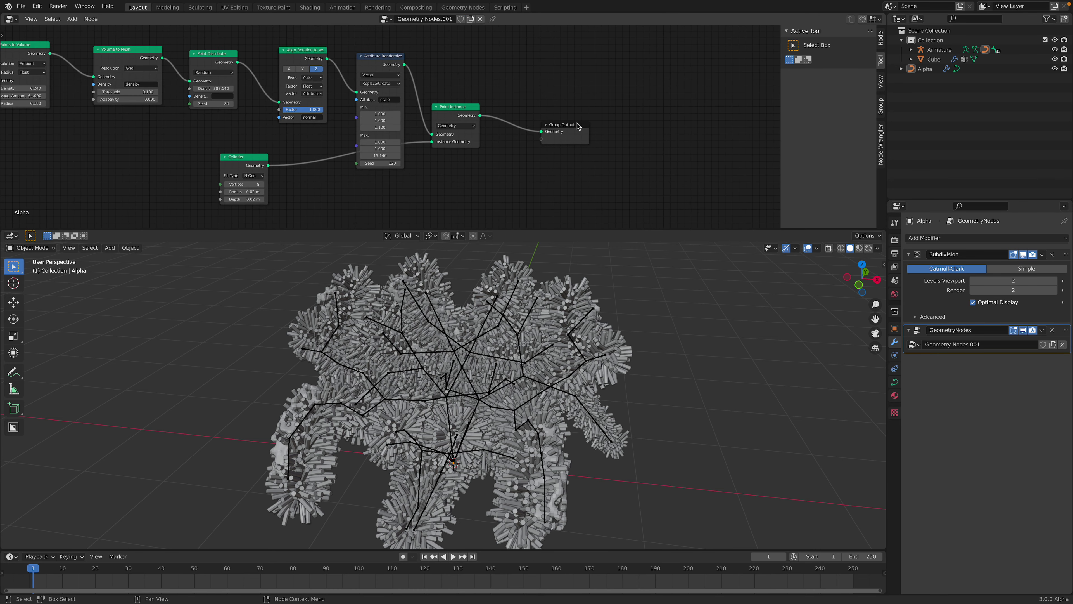
left_click_drag(577, 126, 656, 140)
left_click_drag(457, 112, 493, 134)
scroll(567, 102, "up", 2)
key("shift+a")
key("s")
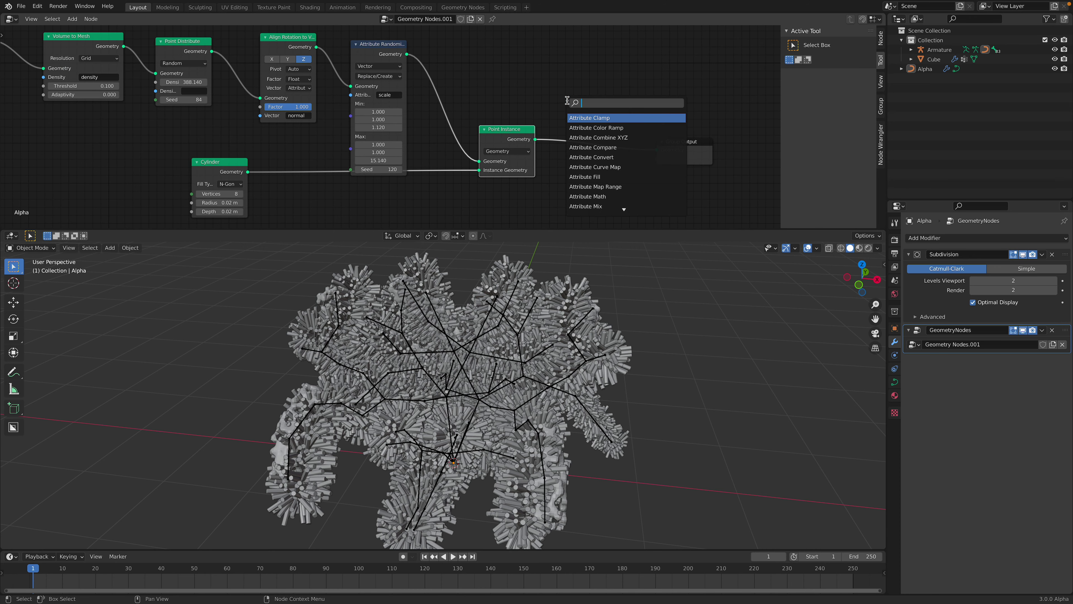
type("reme")
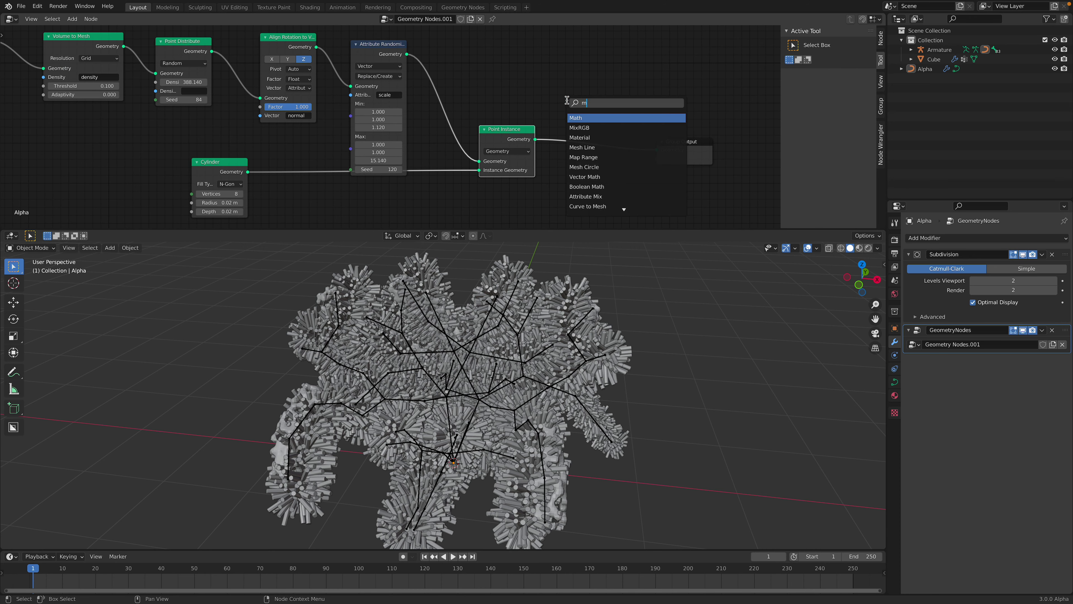
key("BackSpace")
key("BackSpace")
key("BackSpace")
key("BackSpace")
type("volu")
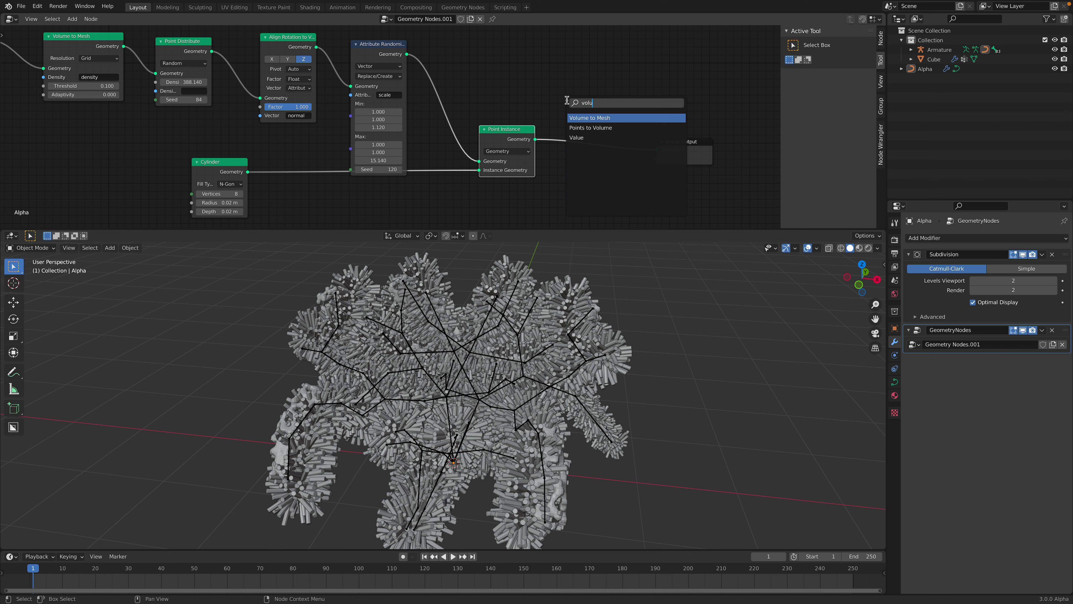
left_click(516, 136)
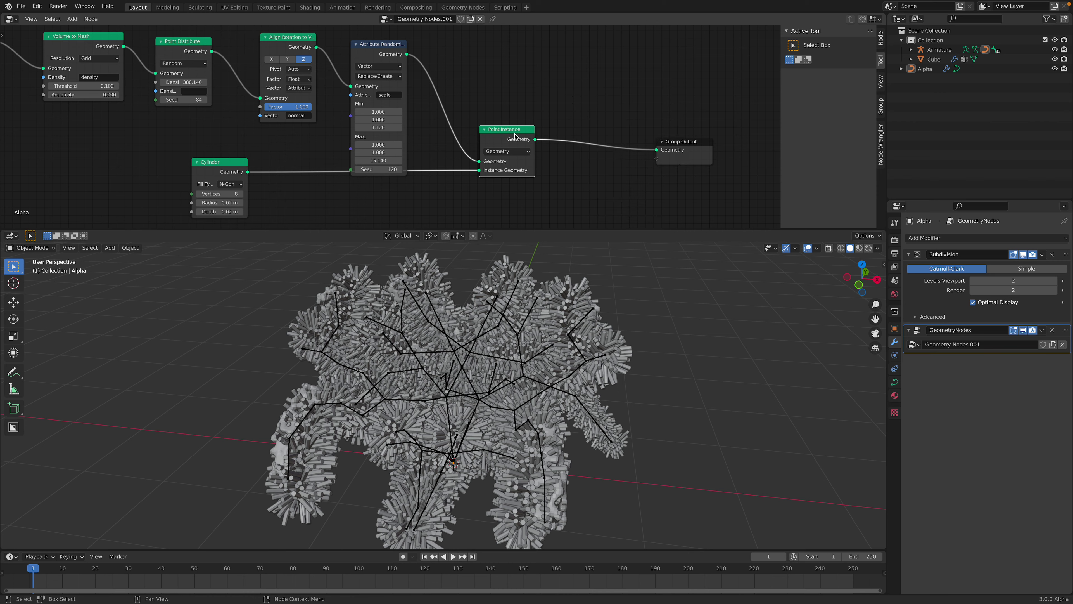
Step: Rearrange the tree by placing the Cylinder node below Attribute Randomize and bringing Group Output closer to Point Instance
left_click_drag(516, 136, 508, 138)
left_click_drag(240, 187, 382, 212)
middle_click_drag(462, 164, 467, 130)
left_click_drag(507, 107, 499, 105)
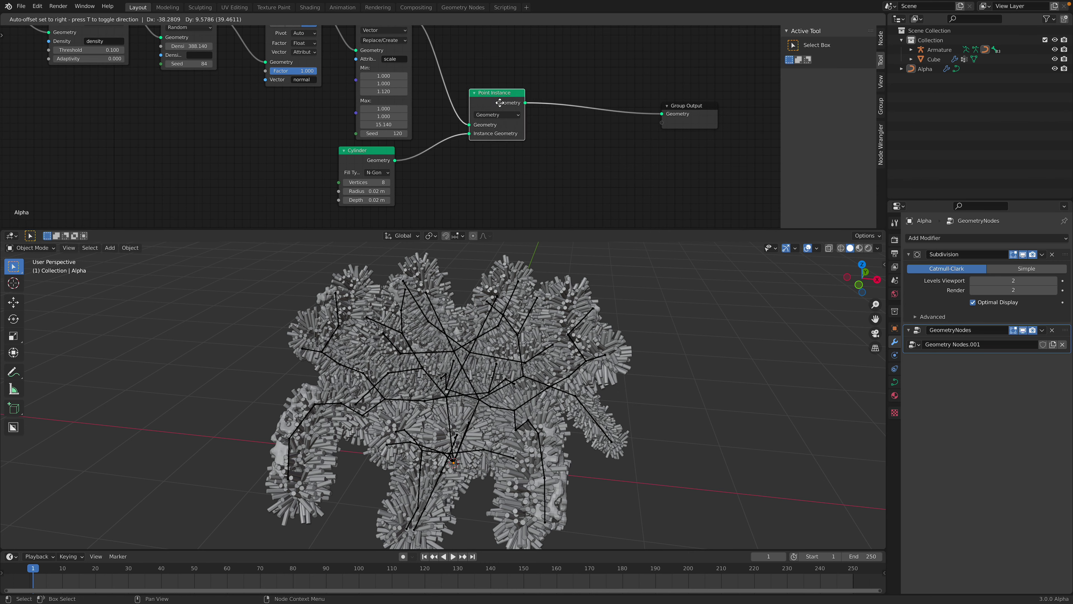
left_click_drag(687, 110, 643, 107)
scroll(541, 329, "down", 1)
Step: Select the cylinder-covered Alpha object and save the file
left_click(544, 317)
scroll(544, 319, "down", 1)
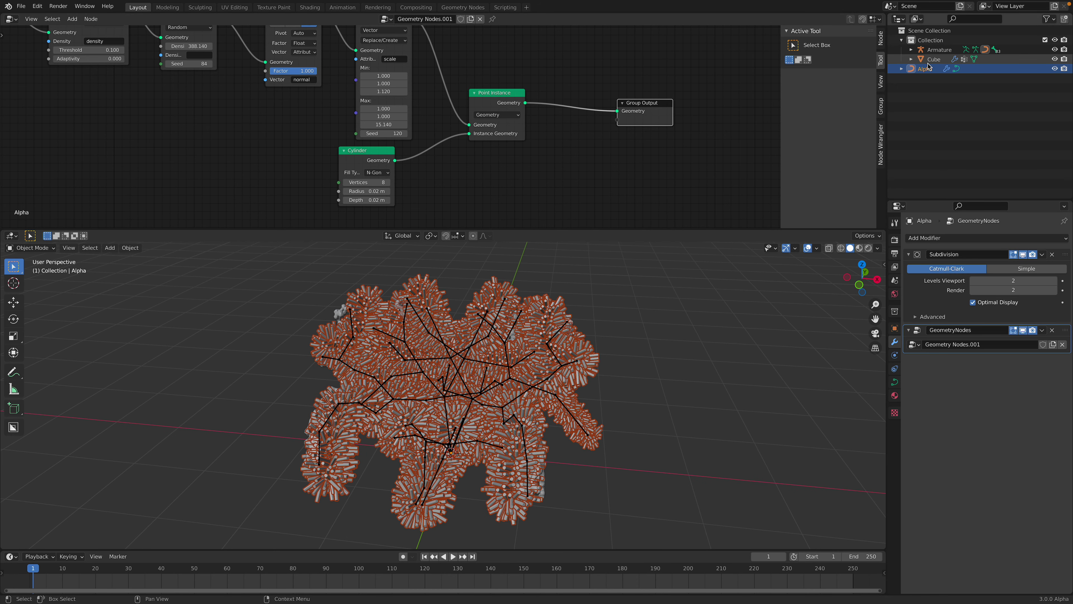
middle_click_drag(550, 339, 502, 339)
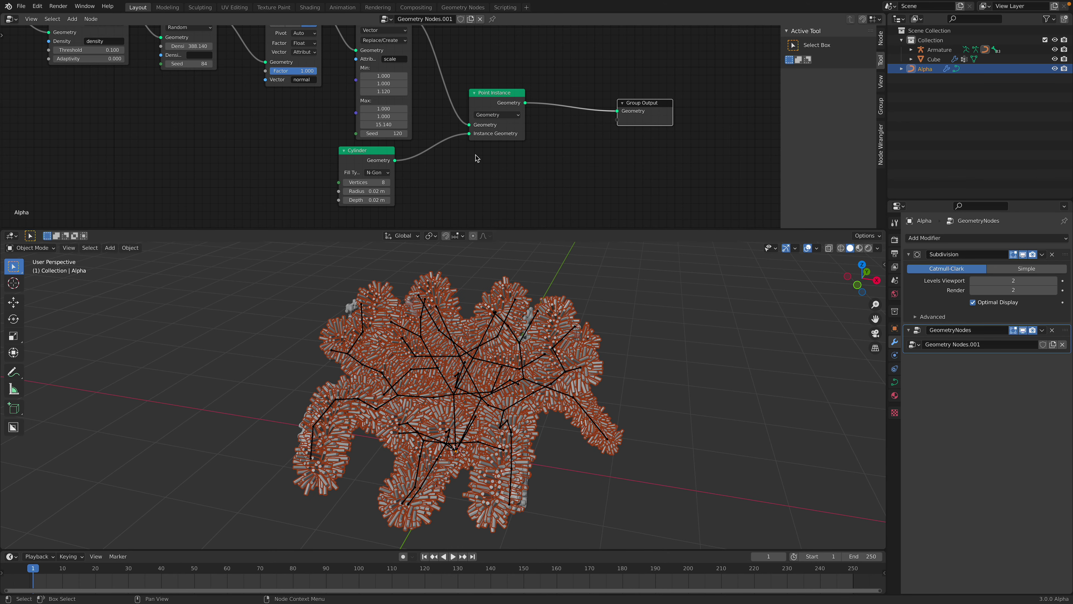
scroll(477, 158, "down", 2)
middle_click_drag(481, 165, 572, 193)
middle_click_drag(520, 252, 531, 320)
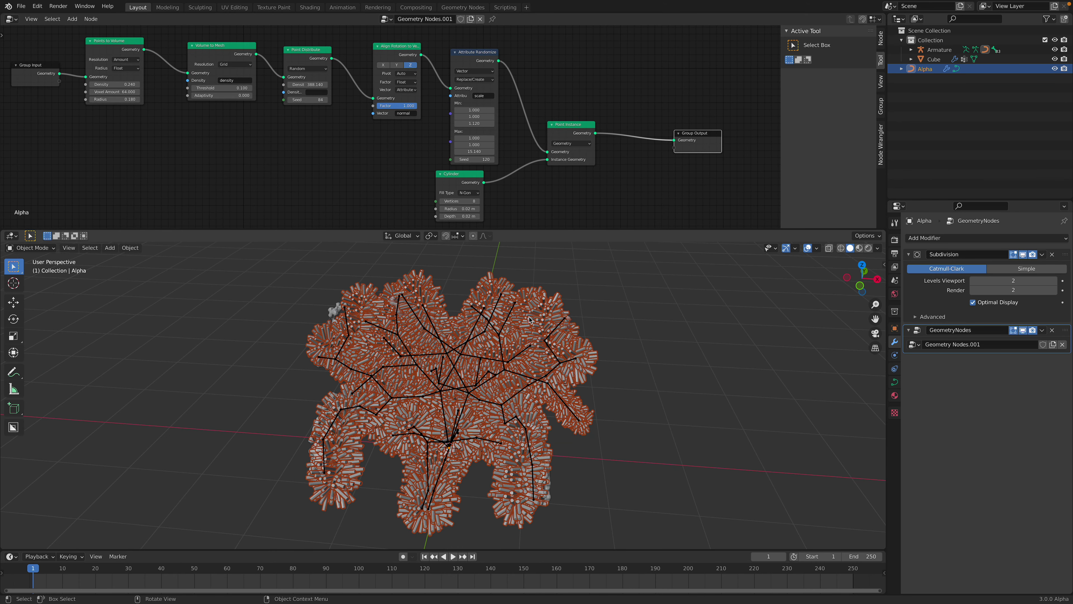
scroll(387, 161, "down", 1)
scroll(358, 137, "down", 2)
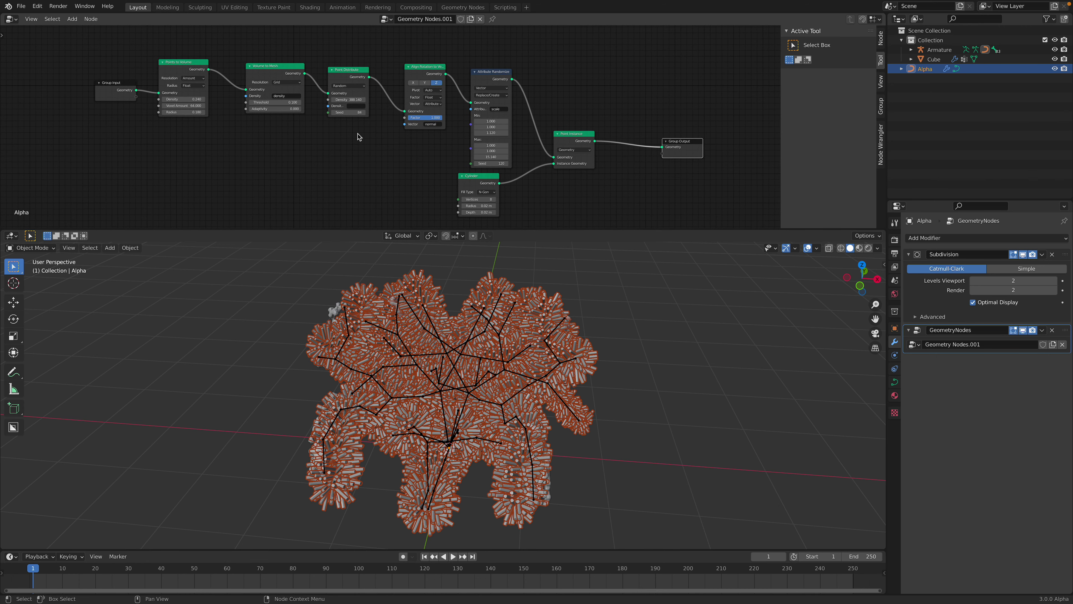
key("ctrl+s")
middle_click_drag(358, 134, 359, 126)
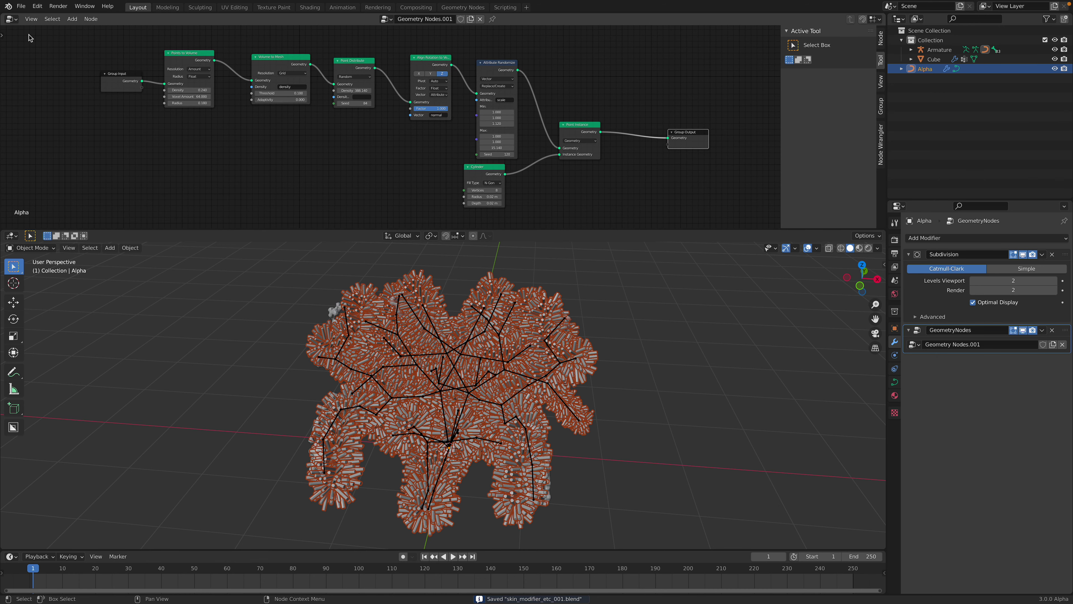
Step: Switch the node editor to Sverchok Nodes and create a new, empty node tree
left_click(9, 20)
left_click(9, 21)
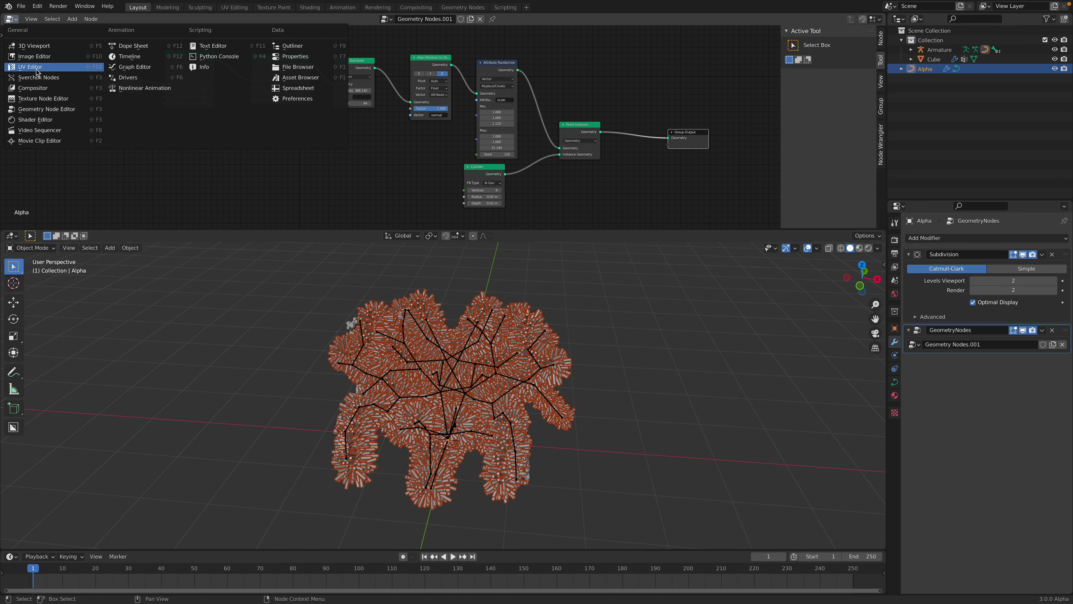
left_click(38, 77)
left_click(420, 19)
Step: Add a Get Objects Data node and load the selected Alpha object into it with post-modifier evaluation enabled
key("shift+a")
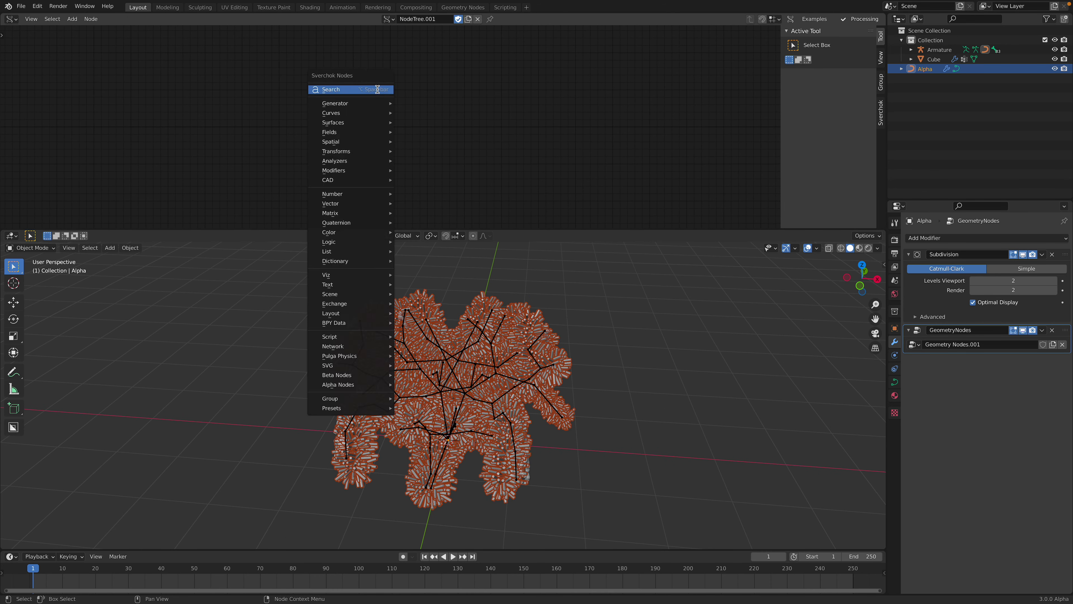
left_click(392, 90)
type("geo o")
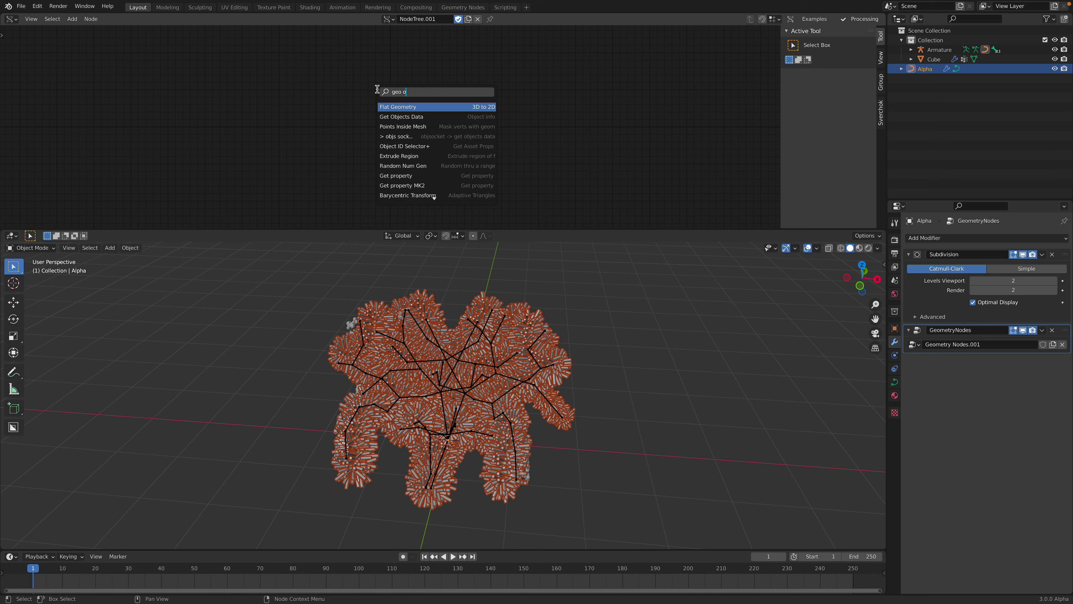
type("bj")
key("Return")
left_click(370, 75)
middle_click_drag(499, 145, 502, 133)
left_click(503, 125)
left_click(422, 164)
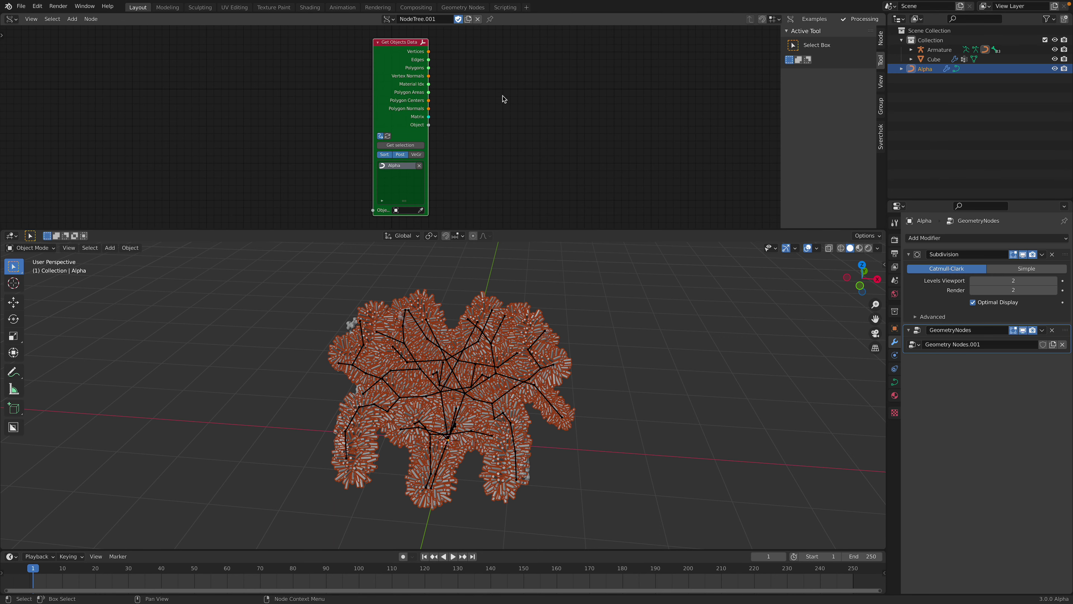
Step: Add a Mesh viewer node and feed it the vertices, edges and polygons of the Get Objects Data node
key("alt+space")
type("mesh vi")
key("Return")
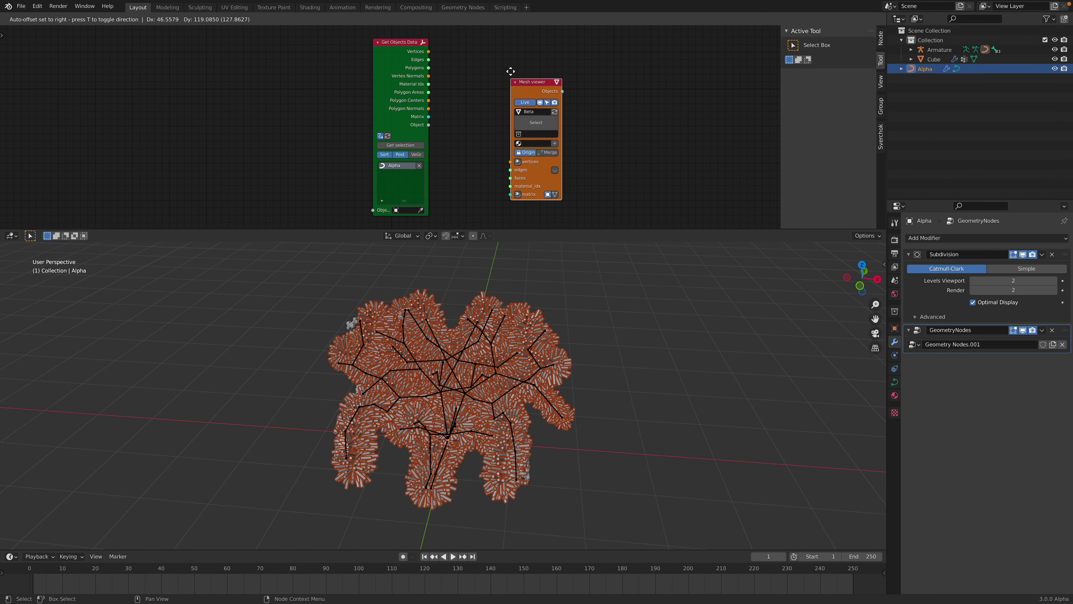
left_click(514, 56)
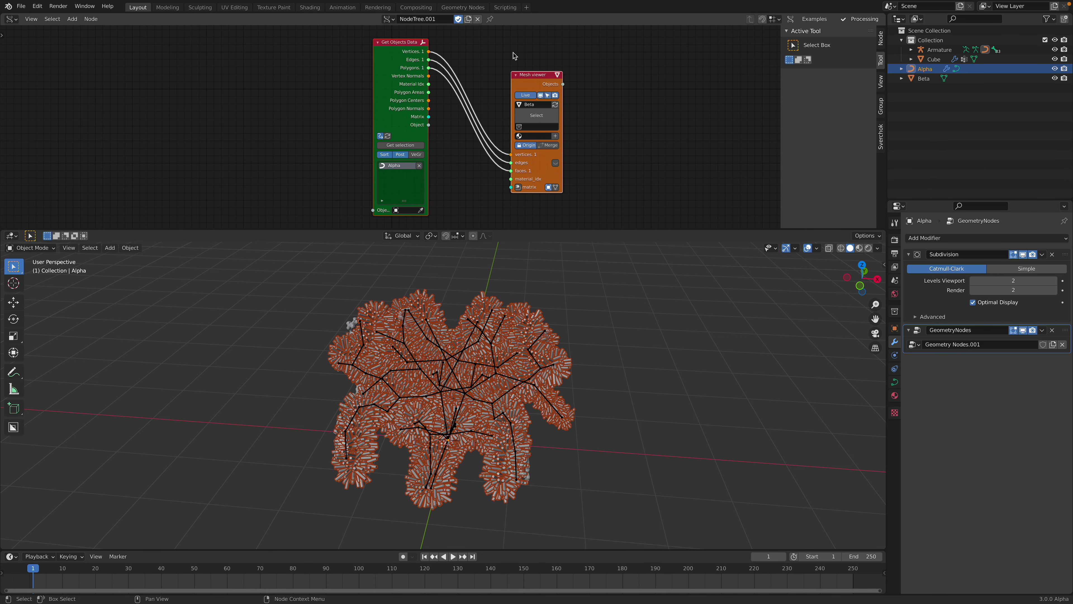
Step: Connect a Matrix In node with location X 2.940 to the Mesh viewer and select the offset mesh in the viewport
left_click(519, 187)
left_click(458, 154)
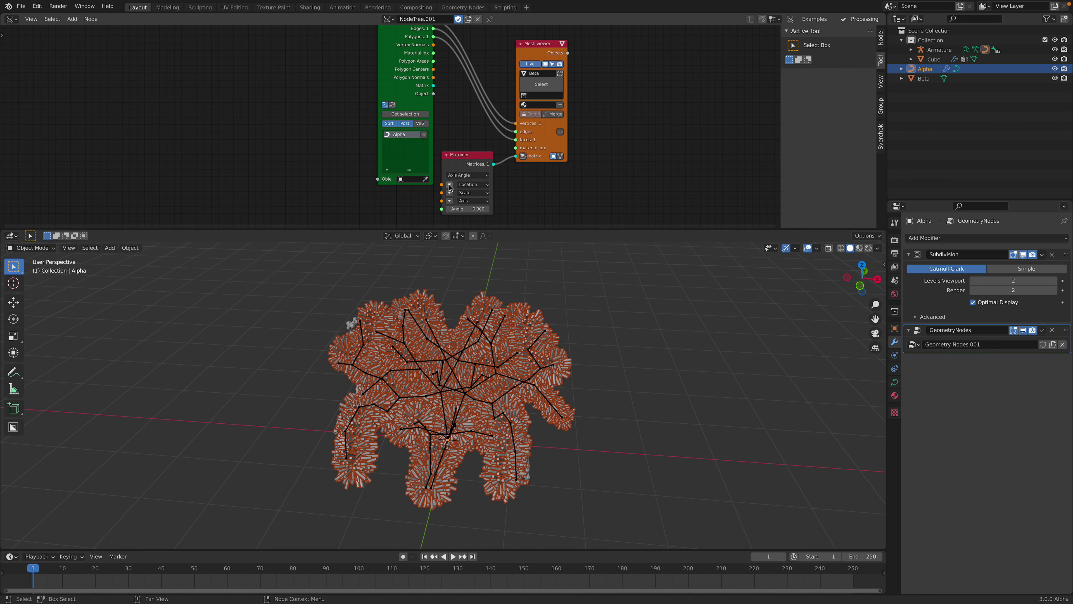
left_click(450, 184)
left_click_drag(469, 184, 521, 185)
left_click(700, 339)
middle_click_drag(699, 338, 702, 340)
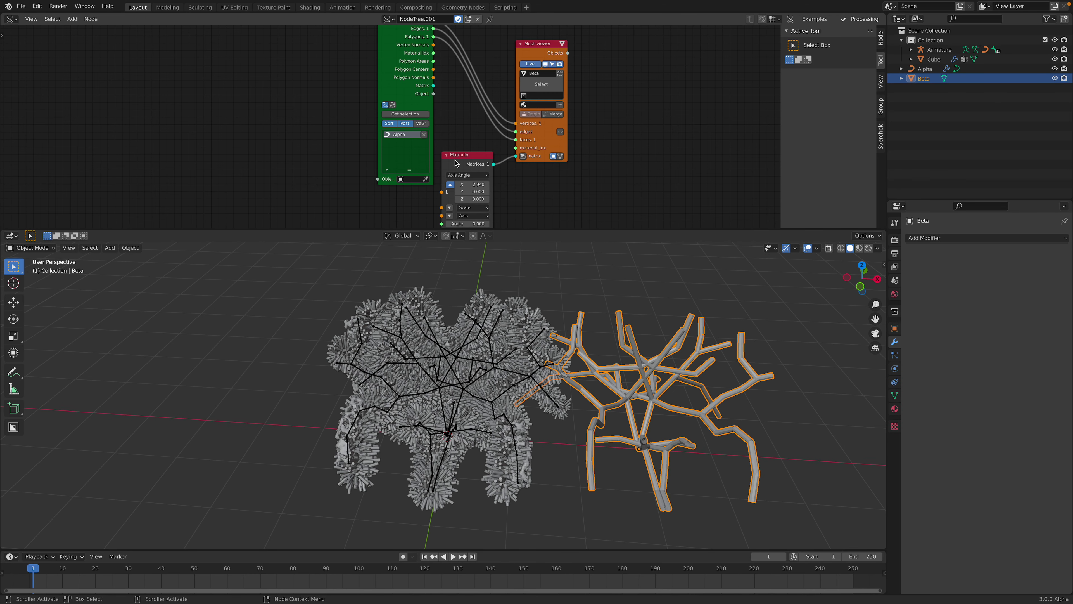
middle_click_drag(543, 323, 552, 320)
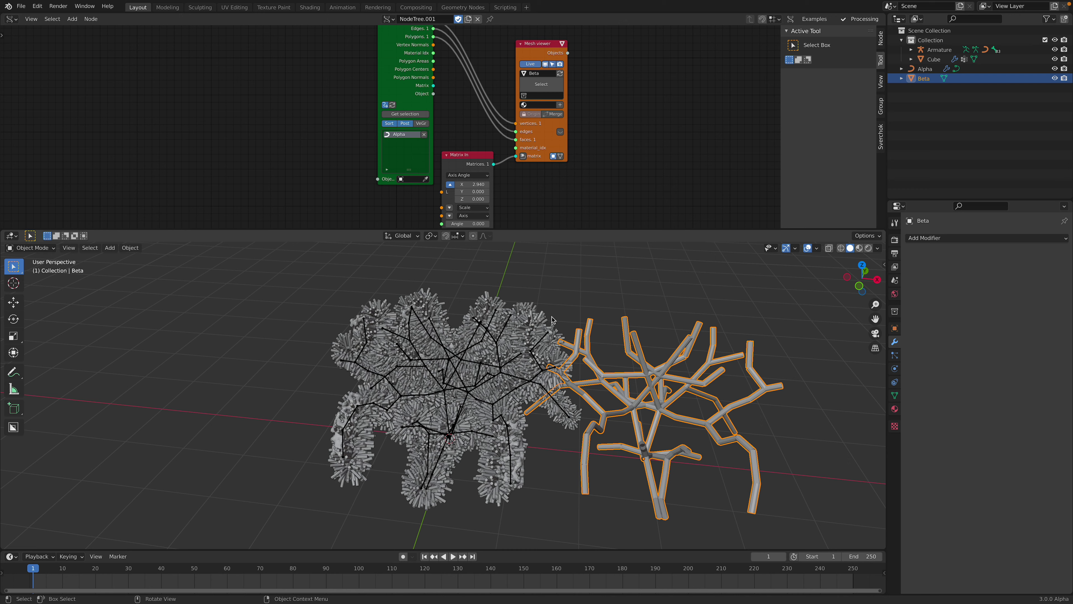
Step: Delete all nodes in the new Sverchok tree and the Beta mesh object
key("a")
key("x")
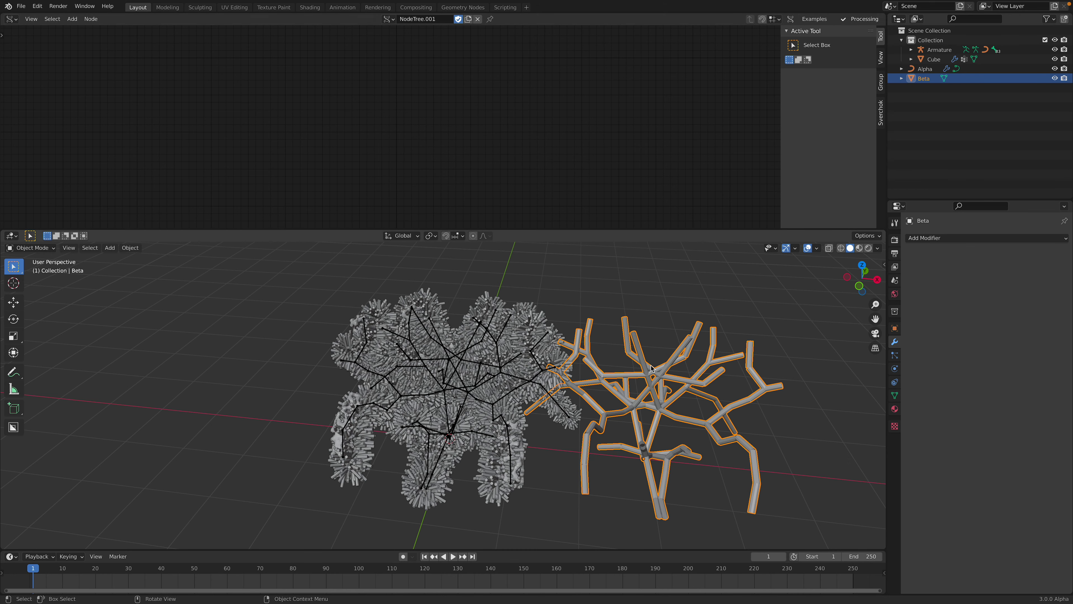
key("x")
Step: Enlarge the 3D viewport over the node editor and deselect the armature, viewing the covered creature from above
middle_click_drag(549, 336, 290, 306, "shift")
left_click(517, 337)
left_click(464, 343)
left_click_drag(559, 226, 559, 126)
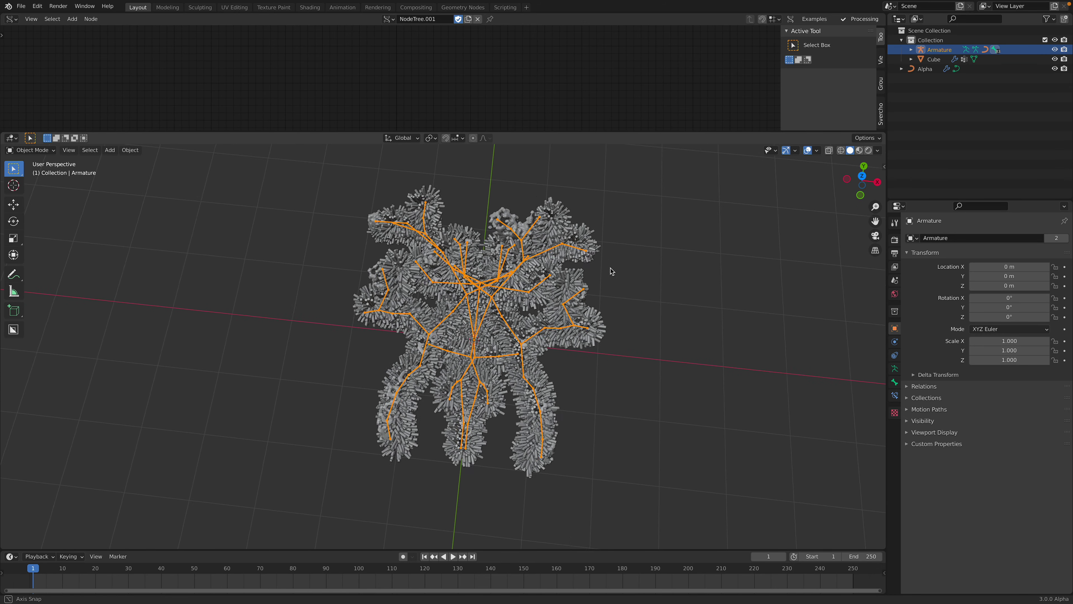
left_click(611, 272)
middle_click_drag(611, 272, 632, 310)
mouse_move(733, 4)
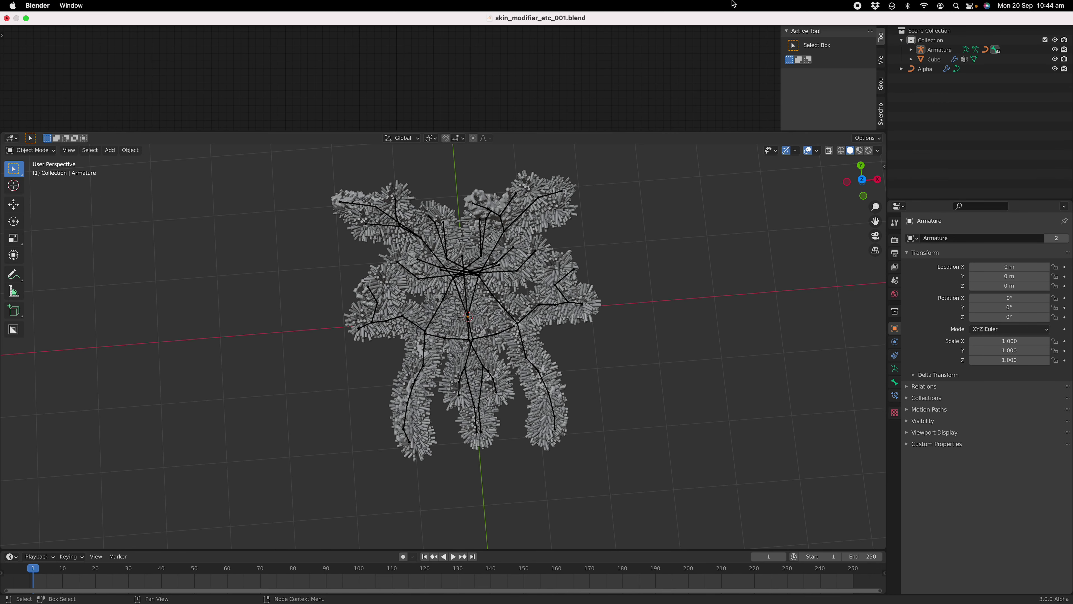